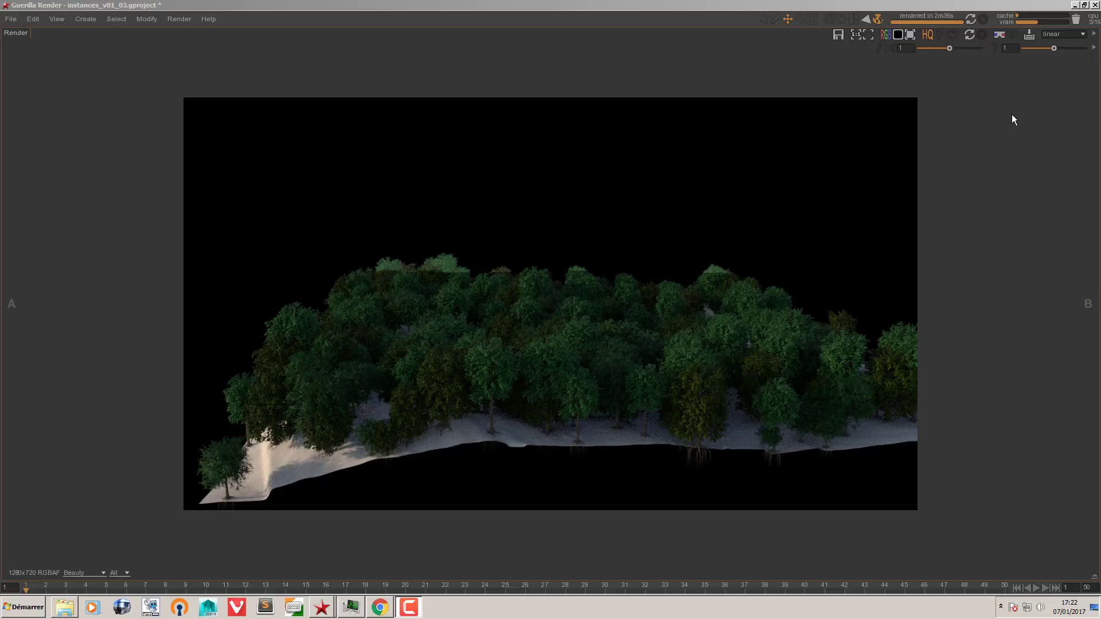
Step: Maximize the Render panel to view the finished 1280x720 forest render
left_click(663, 78)
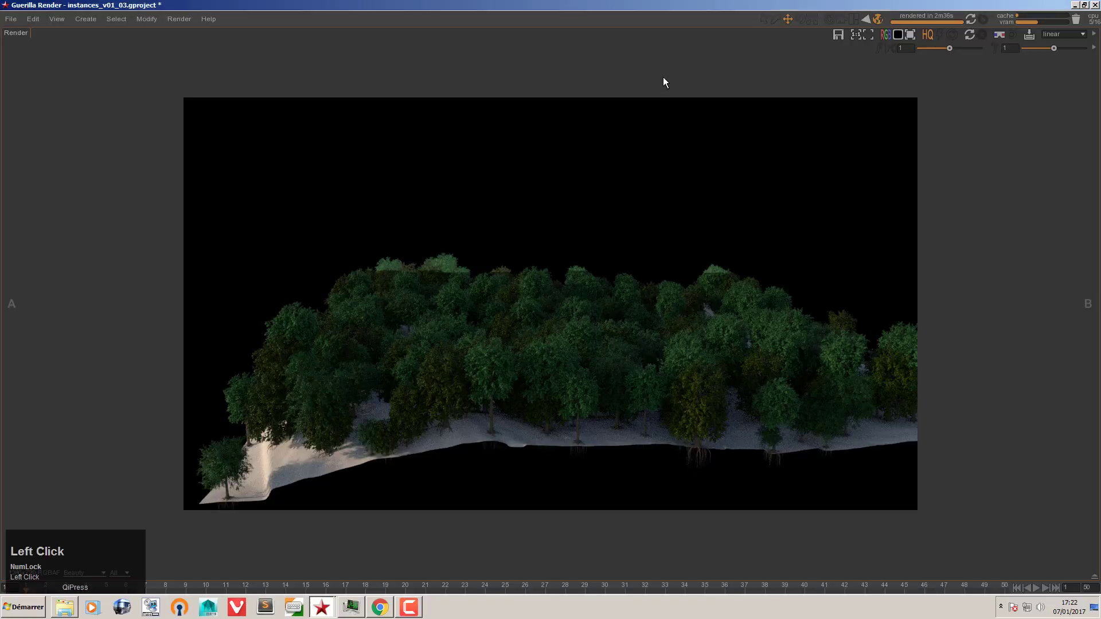
Step: Save the scene as instances_v01_04, then start a blank new project
key("space")
left_click(12, 19)
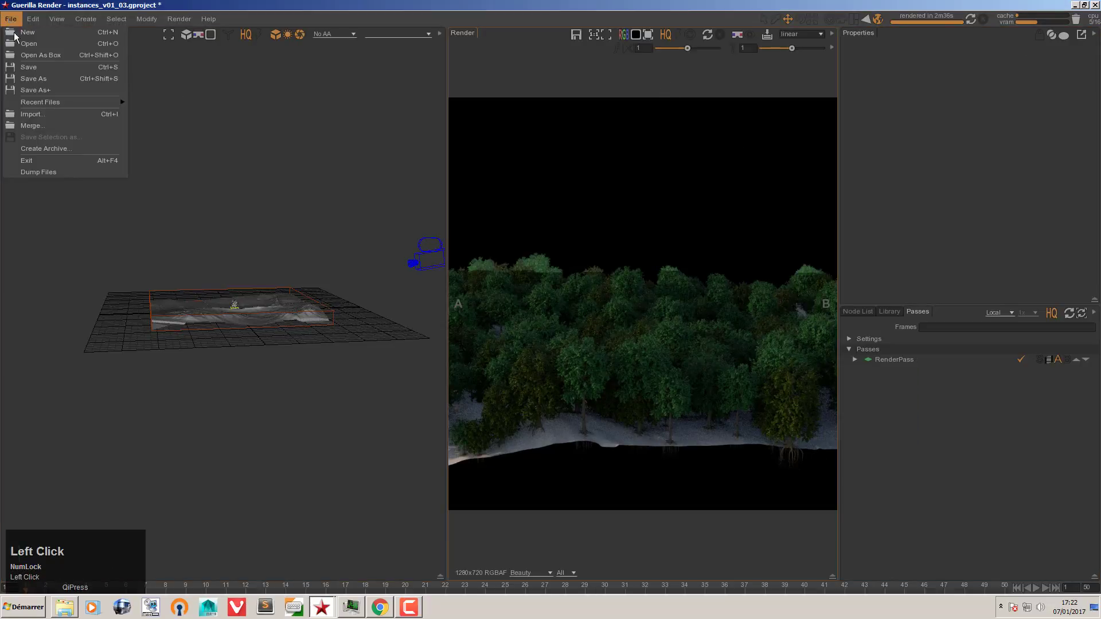
left_click(24, 79)
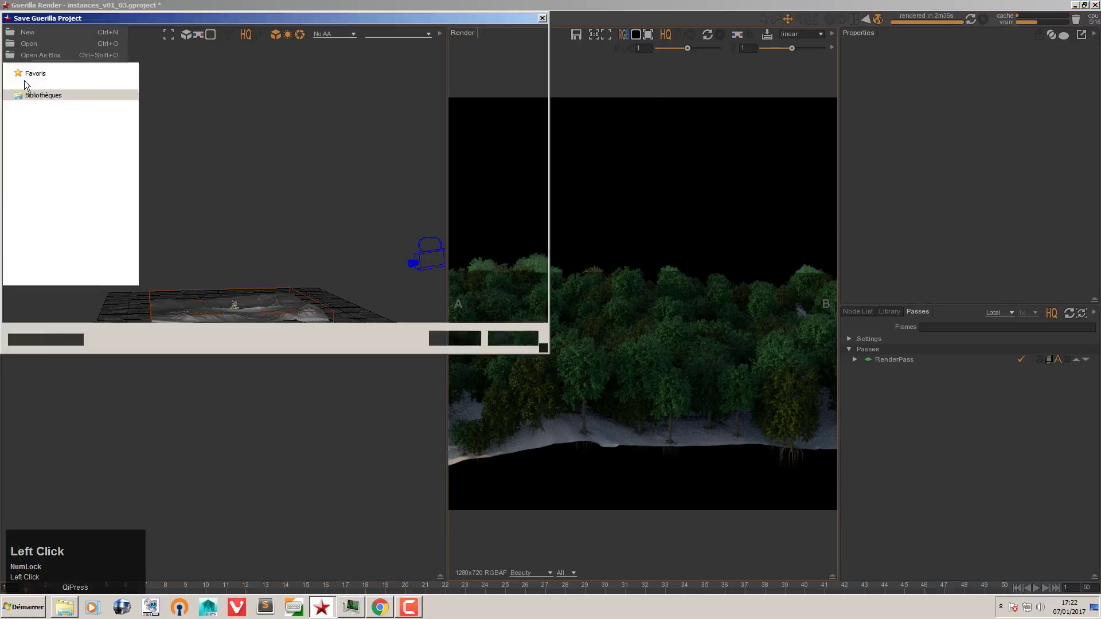
left_click(513, 339)
left_click(11, 19)
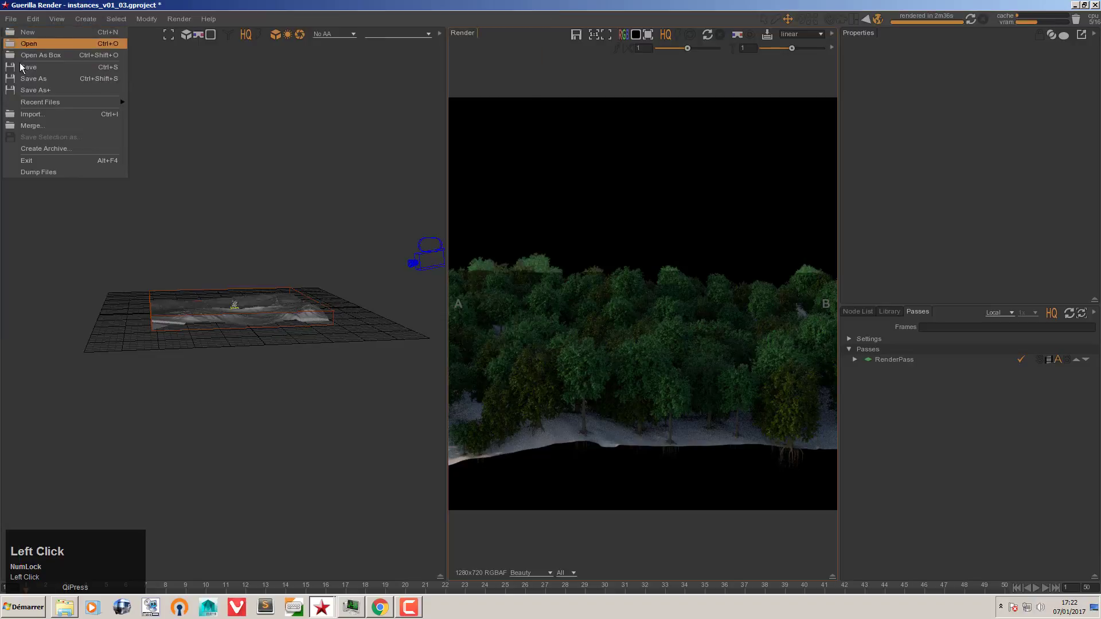
left_click(32, 91)
left_click(11, 19)
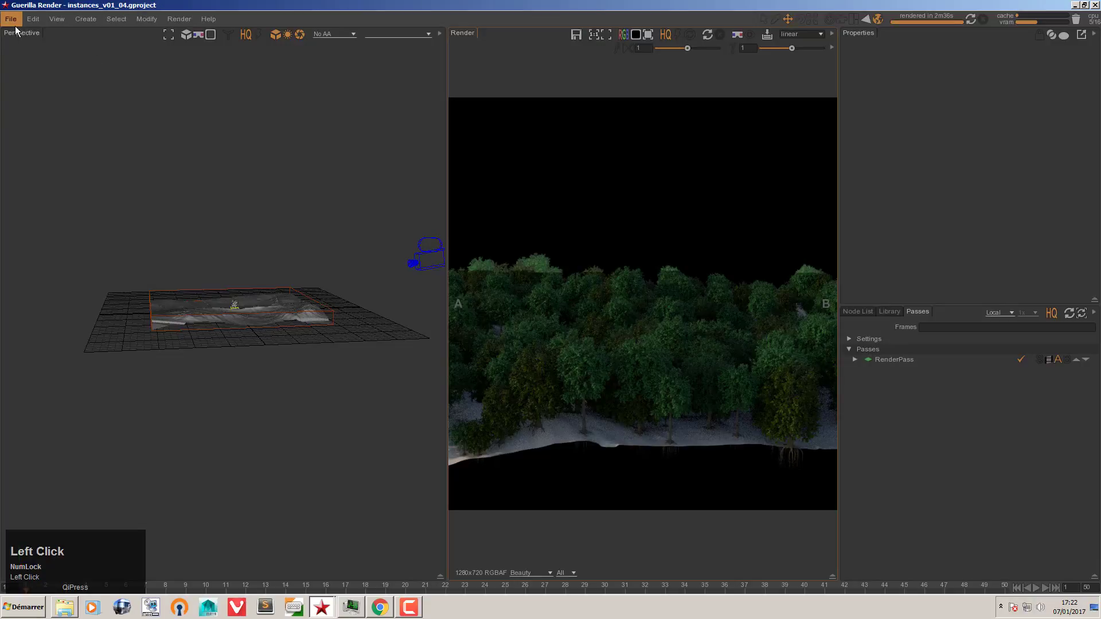
left_click(20, 30)
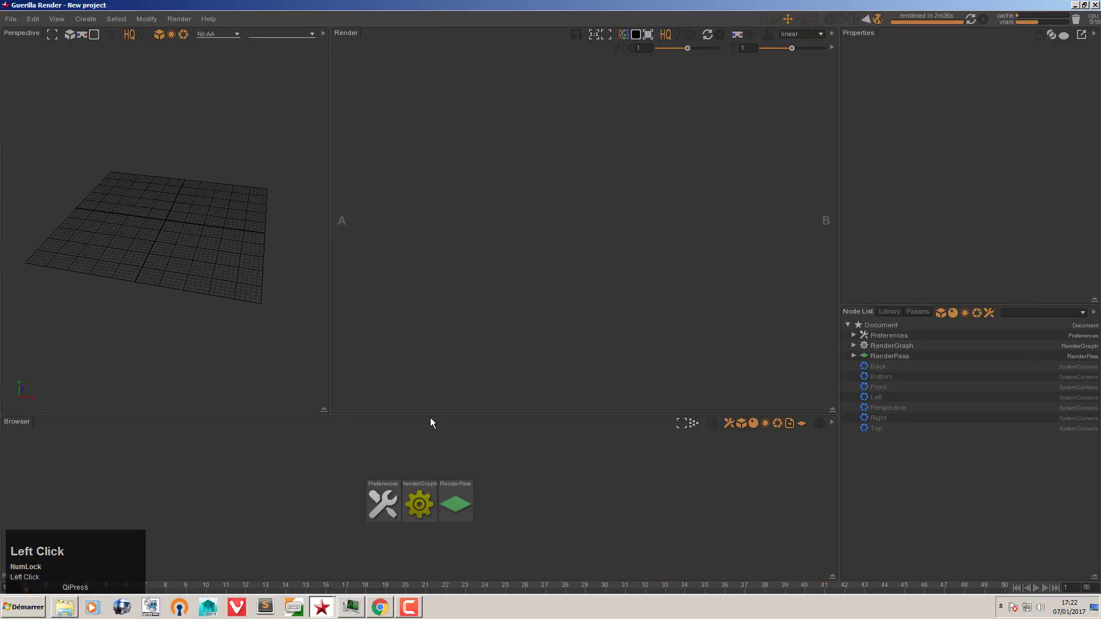
Step: Rename the misspelled gound.abc terrain file to ground.abc in Explorer
left_click_drag(431, 419, 431, 406)
left_click(63, 610)
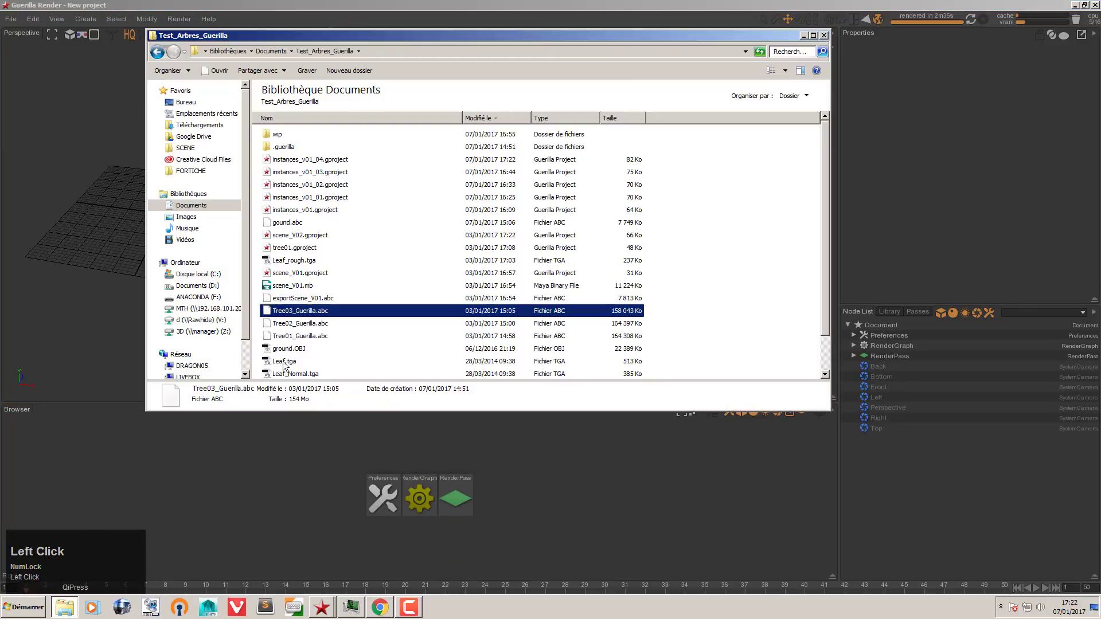
left_click(271, 224)
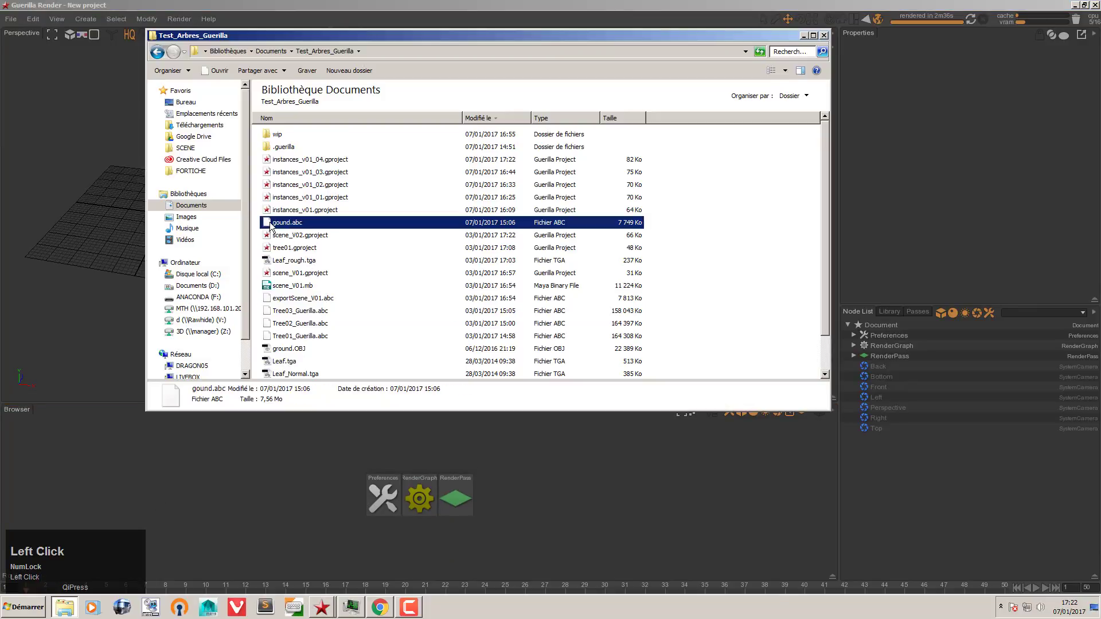
mouse_move(271, 224)
left_mouse_down()
mouse_move(119, 225)
mouse_move(96, 208)
mouse_move(280, 226)
left_mouse_up()
left_click(279, 225)
type("r")
key("Return")
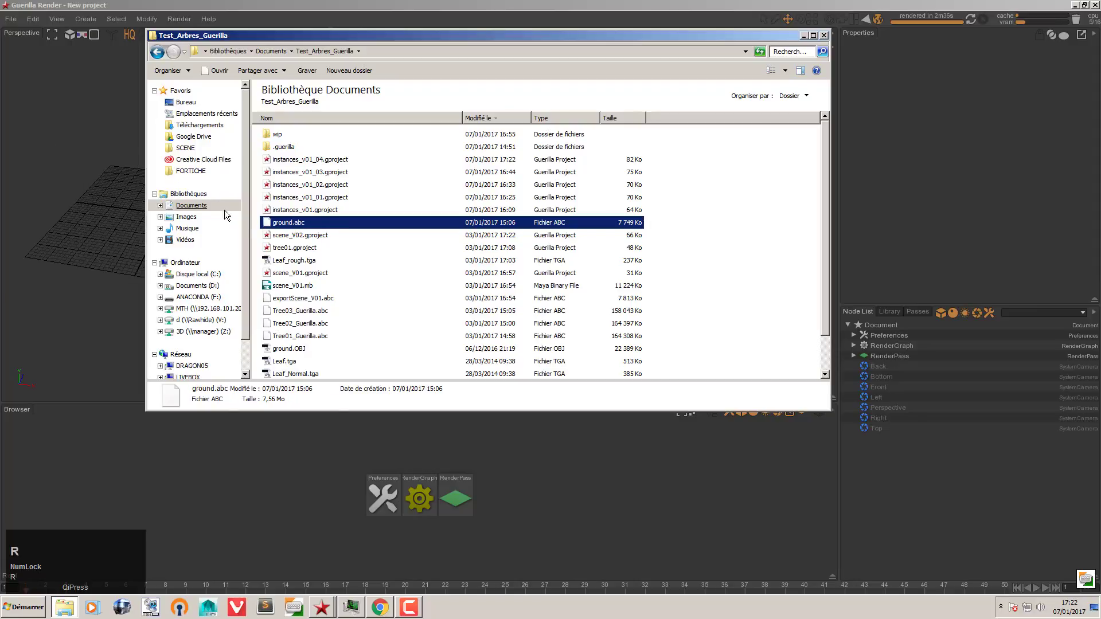
Step: Reference ground.abc into the scene without a name prefix
left_click_drag(267, 223, 118, 232)
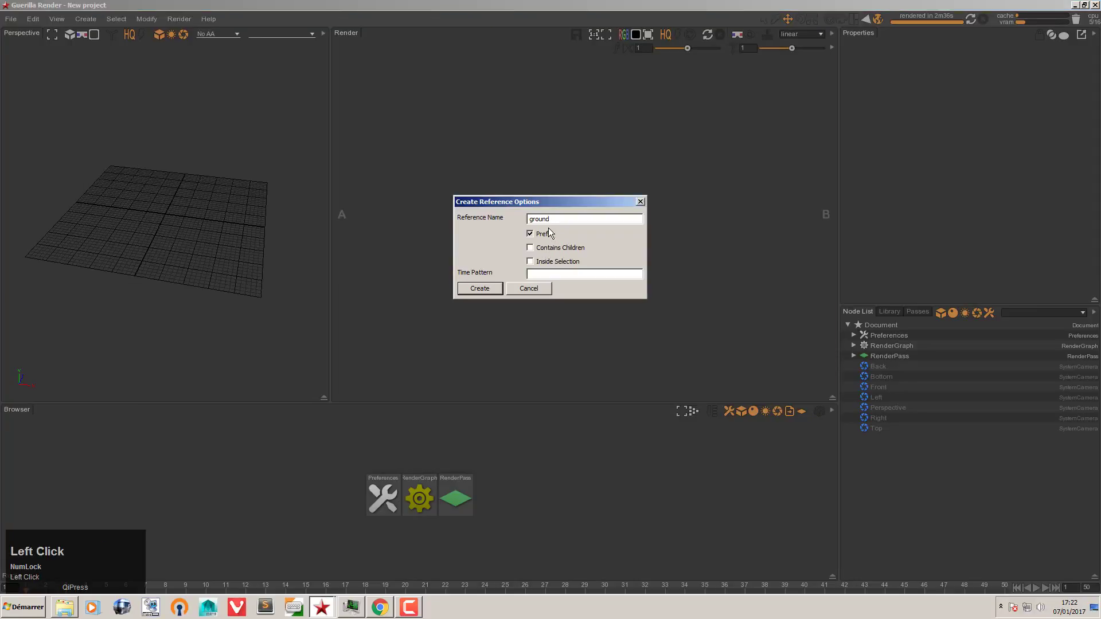
left_click(538, 234)
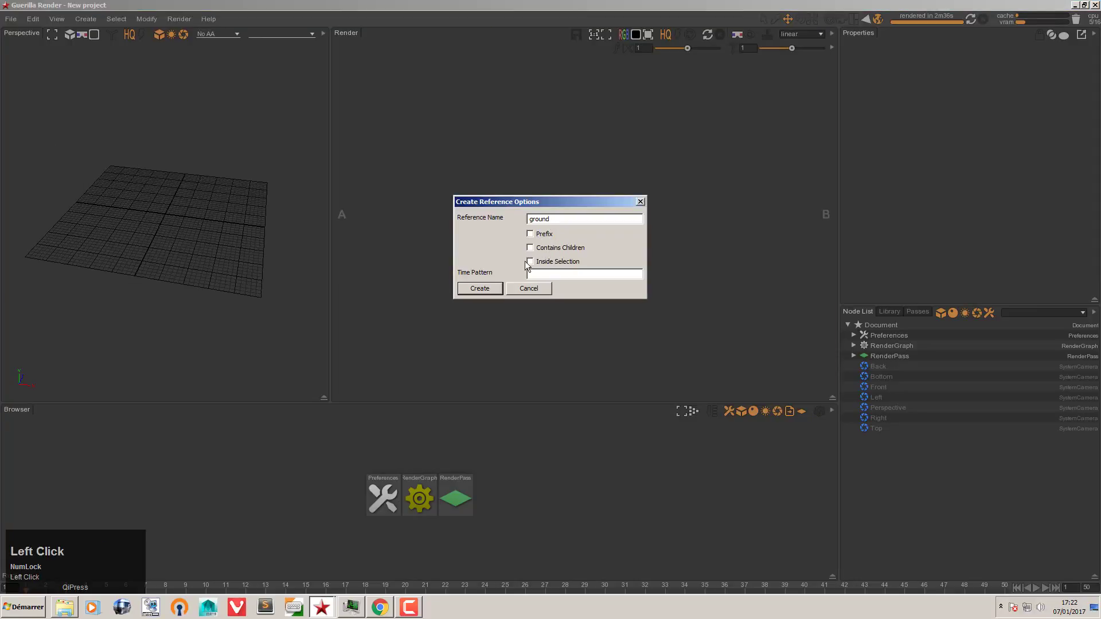
left_click(495, 290)
left_click_drag(151, 265, 156, 221, "alt")
right_click_drag(156, 221, 249, 229, "alt")
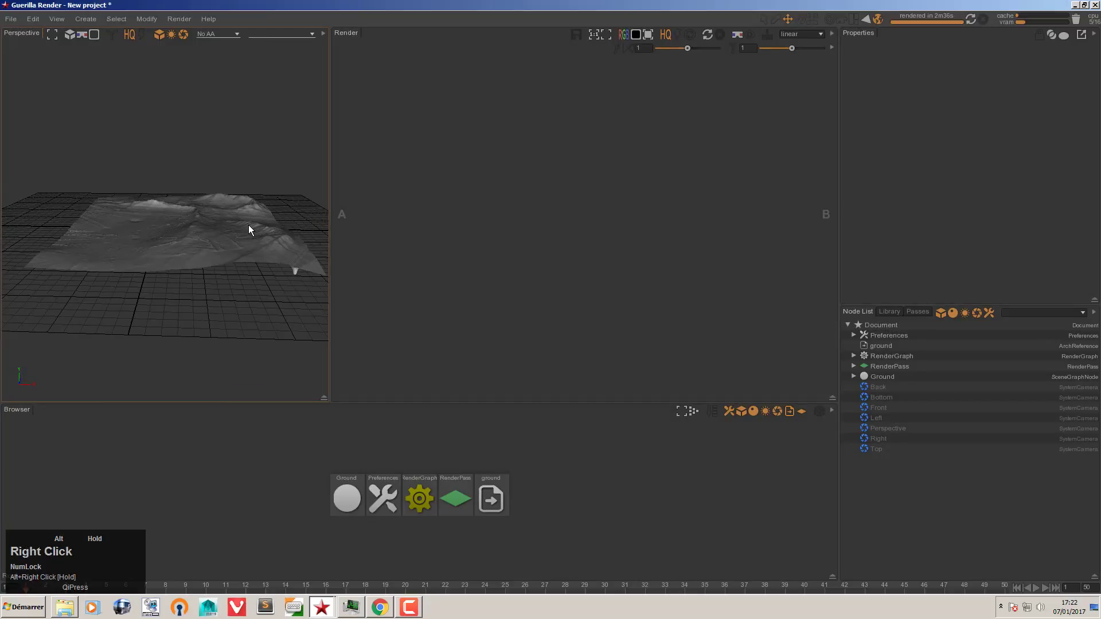
Step: Dock the Render tab beside Perspective and open the RenderGraph network
left_click_drag(343, 30, 173, 33)
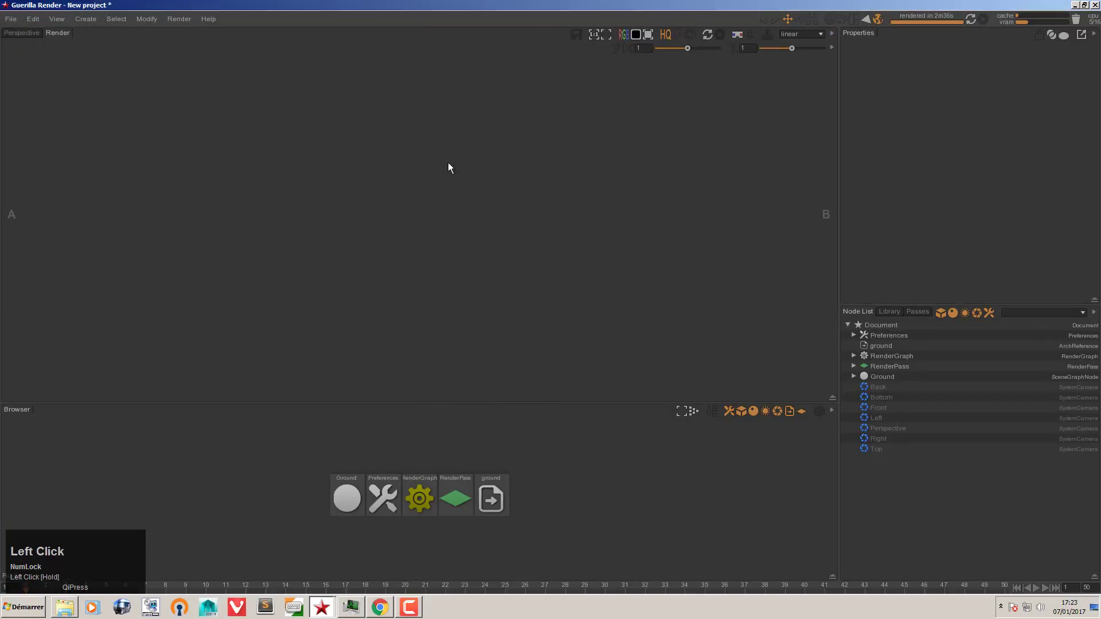
left_click(26, 33)
left_click_drag(469, 247, 471, 265, "alt")
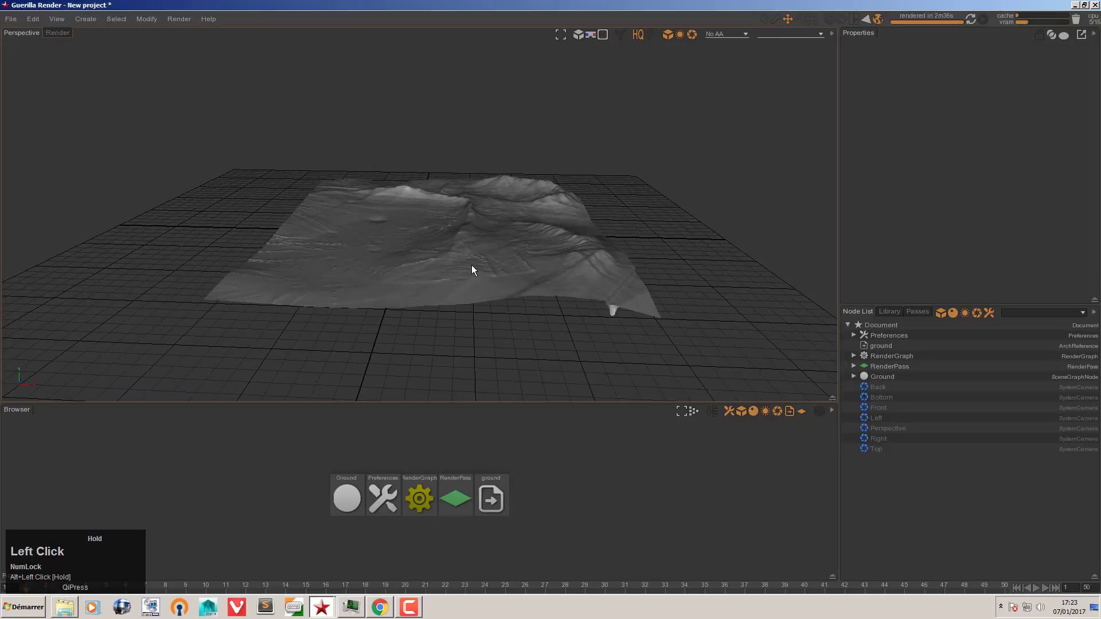
left_click(541, 468)
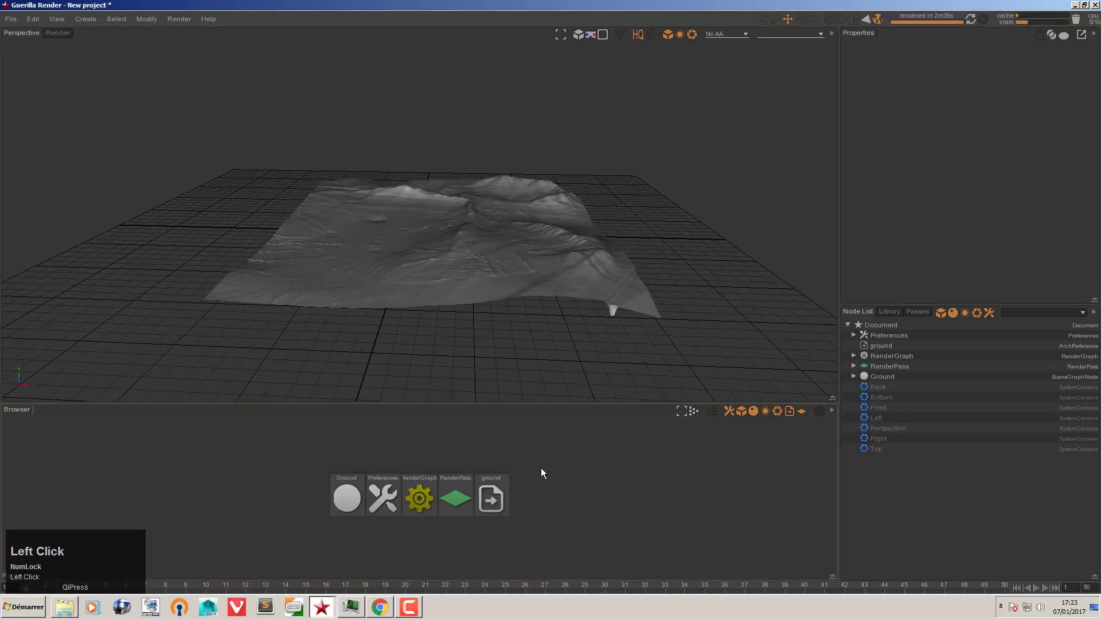
double_click(421, 493)
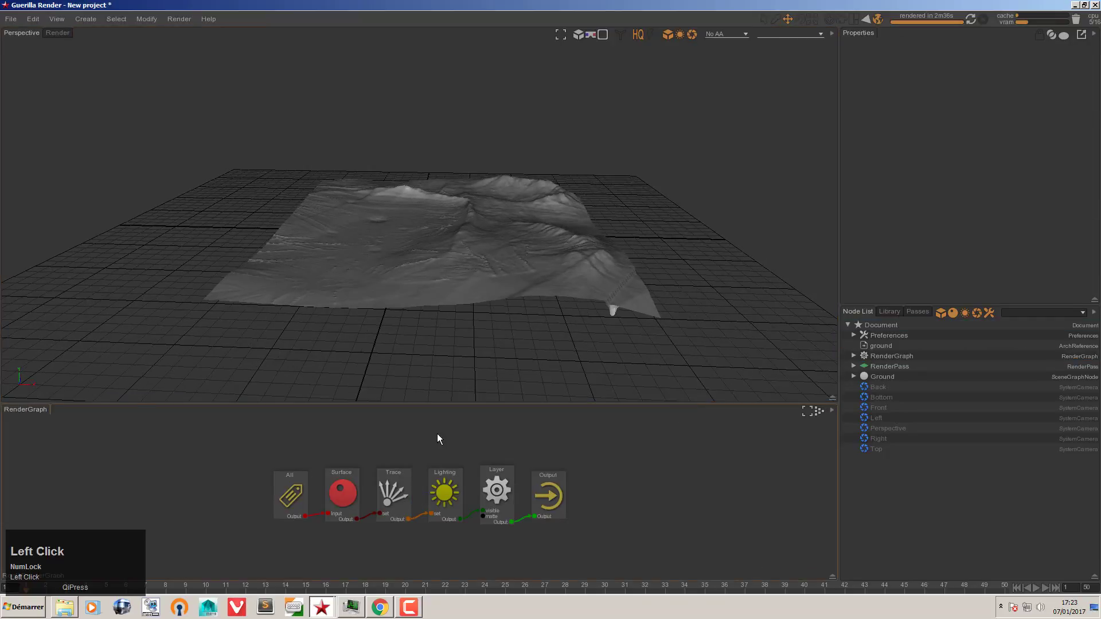
key("alt+Tab")
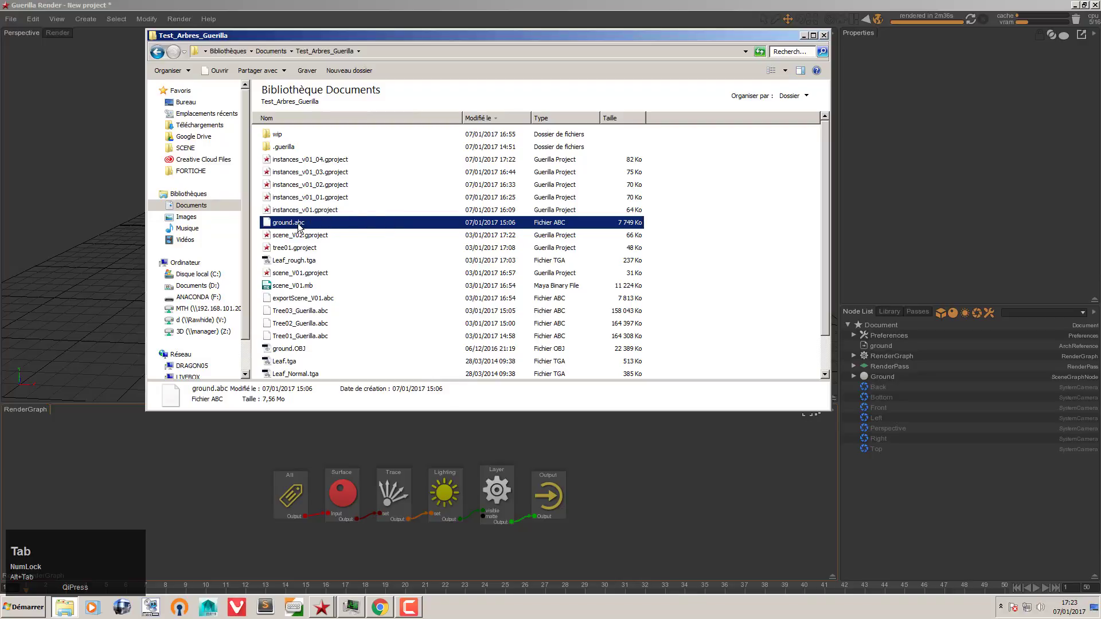
Step: Expand Ground down to the ground:Plane001 plane shape in the Node List
left_click(880, 380)
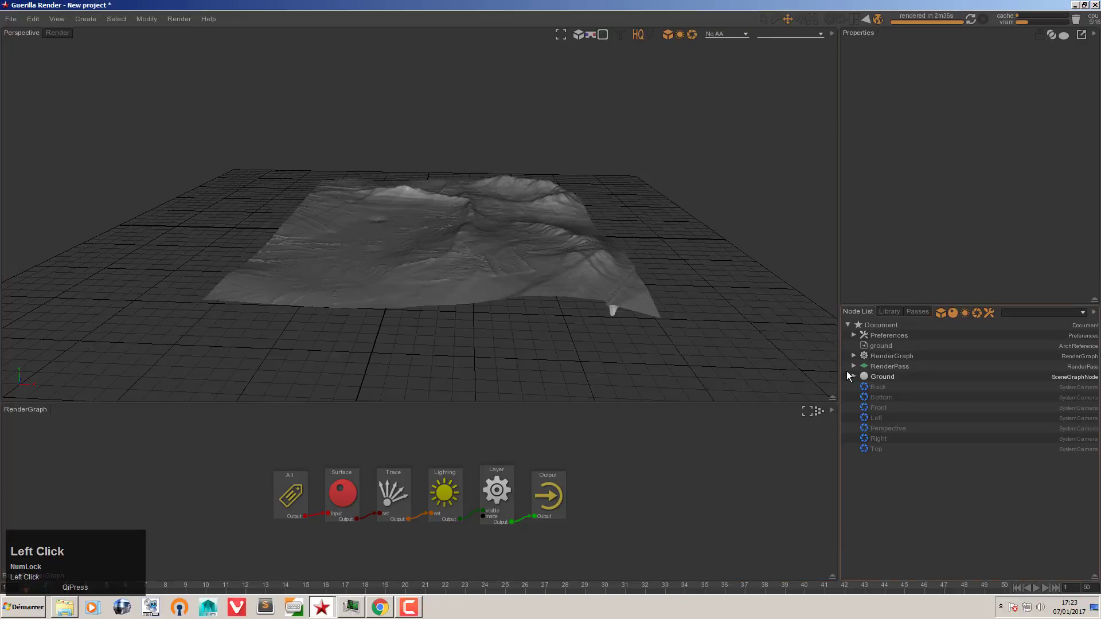
left_click(852, 376)
left_click(860, 386)
left_click(884, 398)
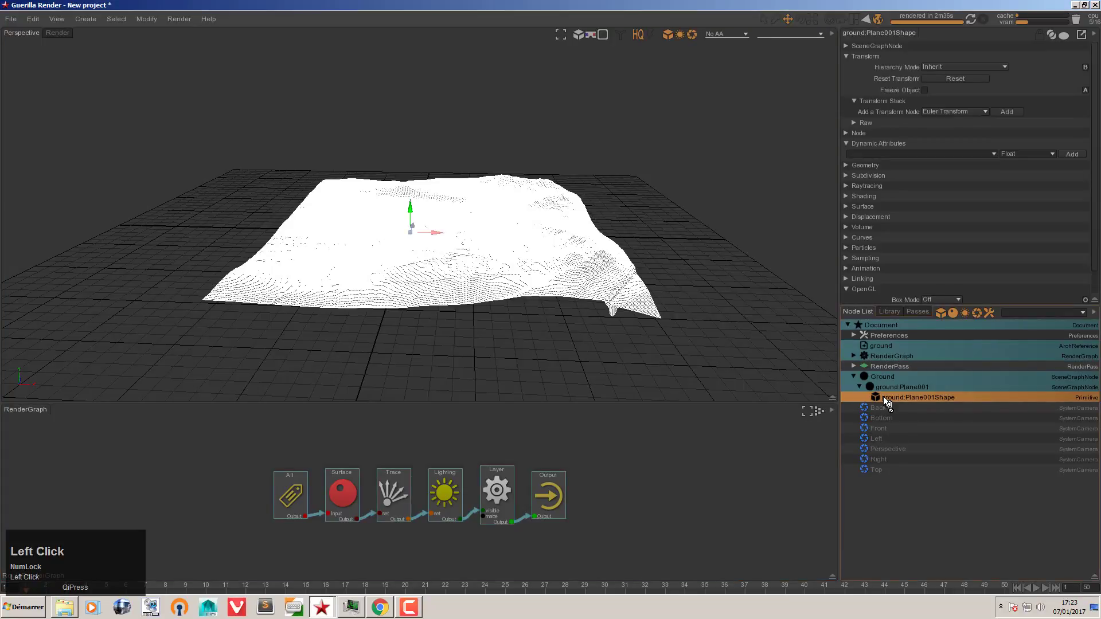
left_click(898, 520)
key("alt+Tab")
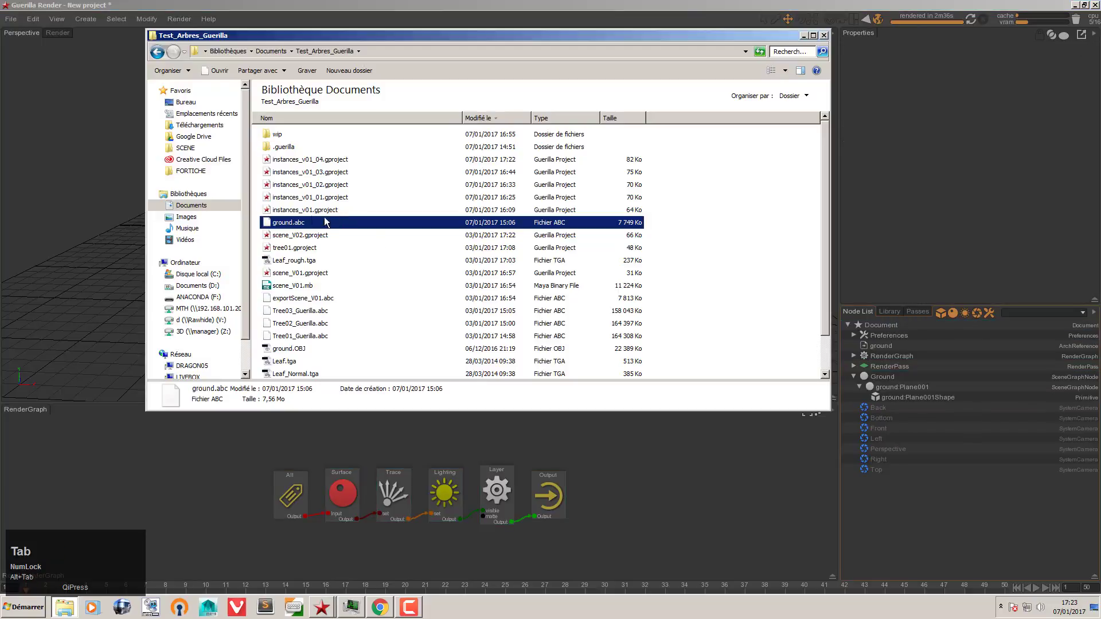
Step: Reference Tree01_Guerilla.abc into the scene, declining frame-sequence conversion
left_click(312, 310)
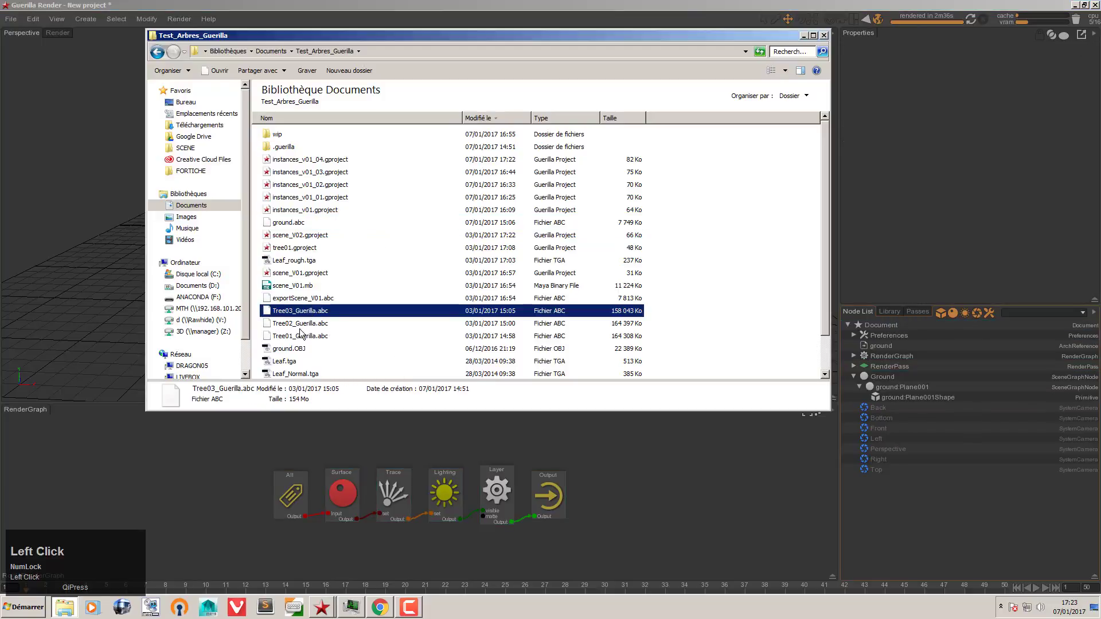
left_click_drag(300, 334, 113, 256)
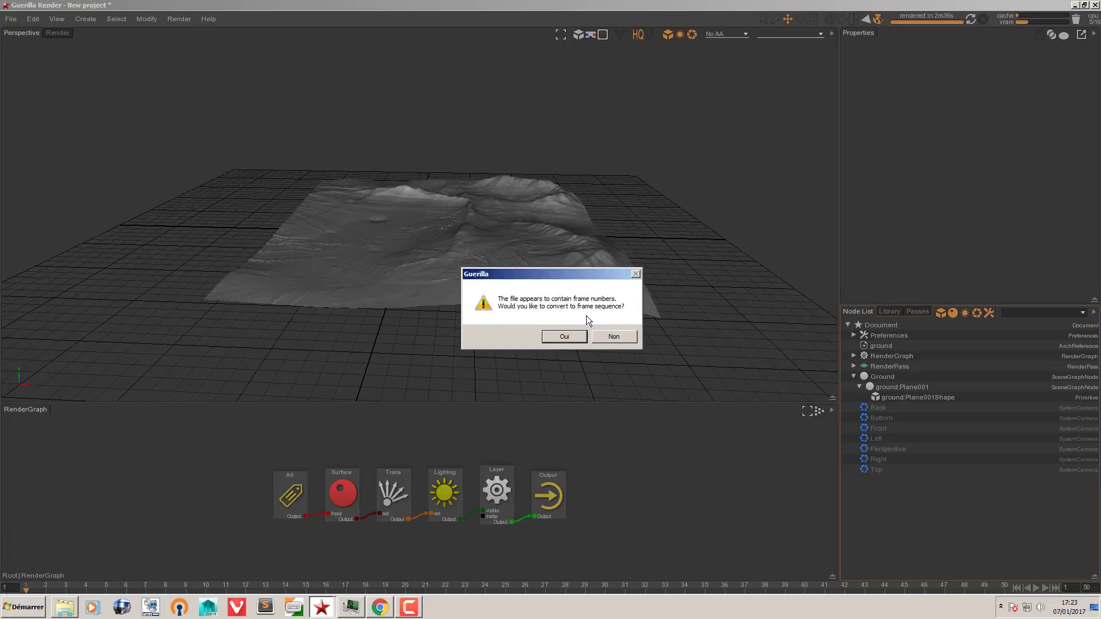
left_click(70, 606)
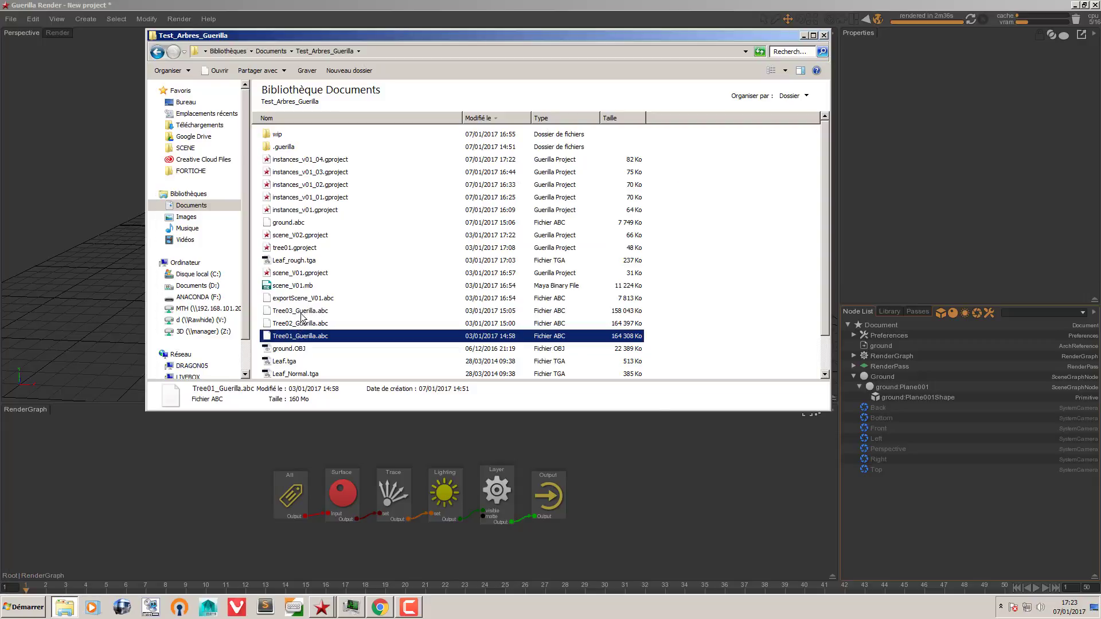
left_click(804, 35)
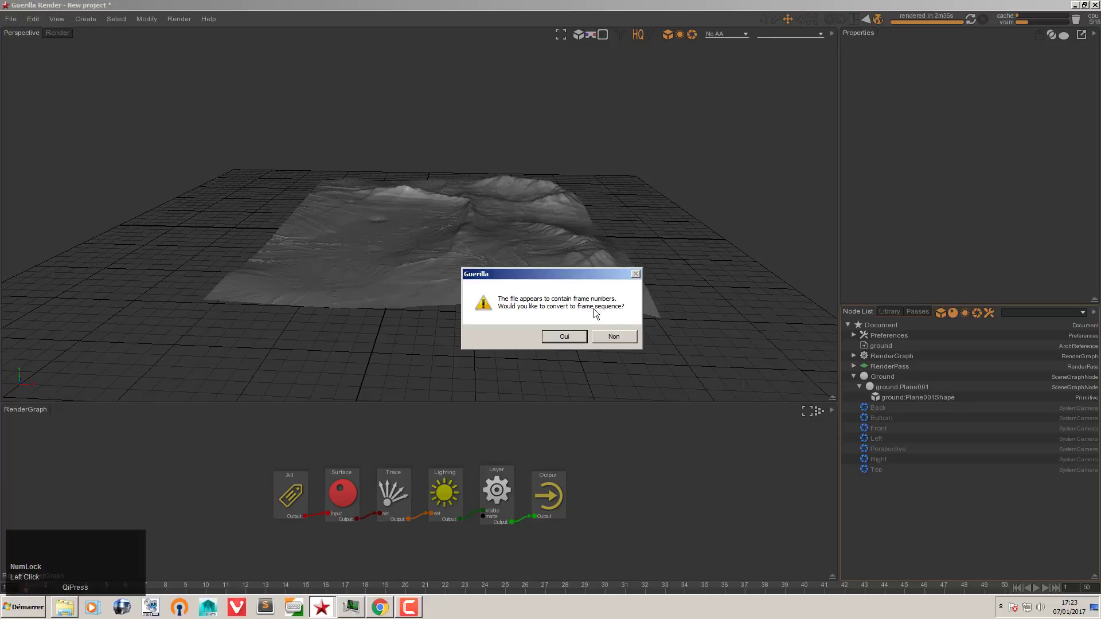
left_click(608, 336)
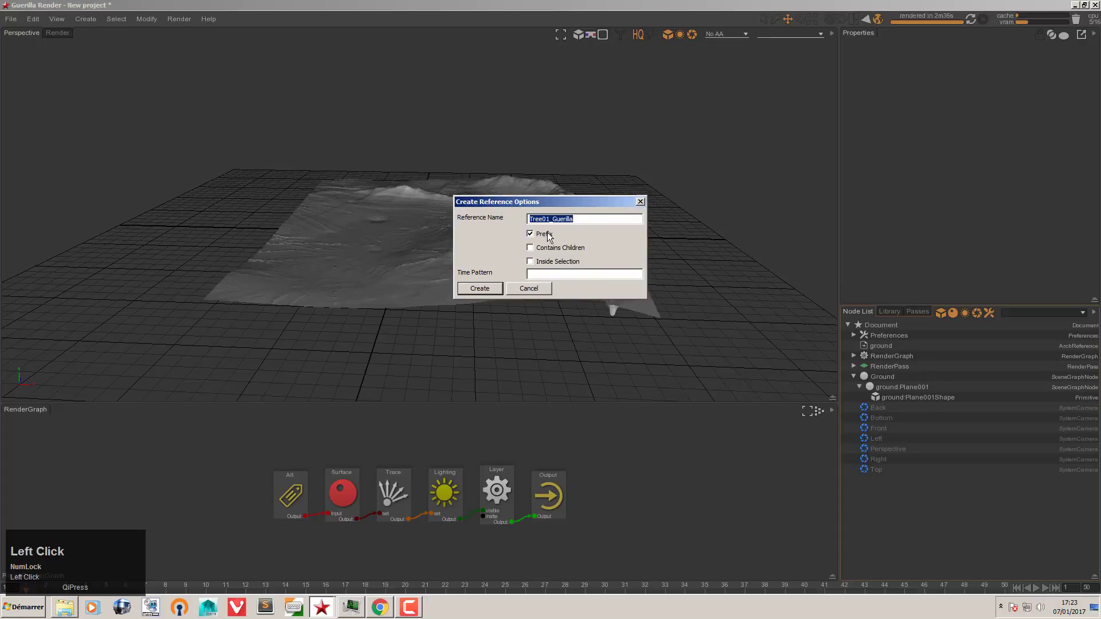
left_click(482, 288)
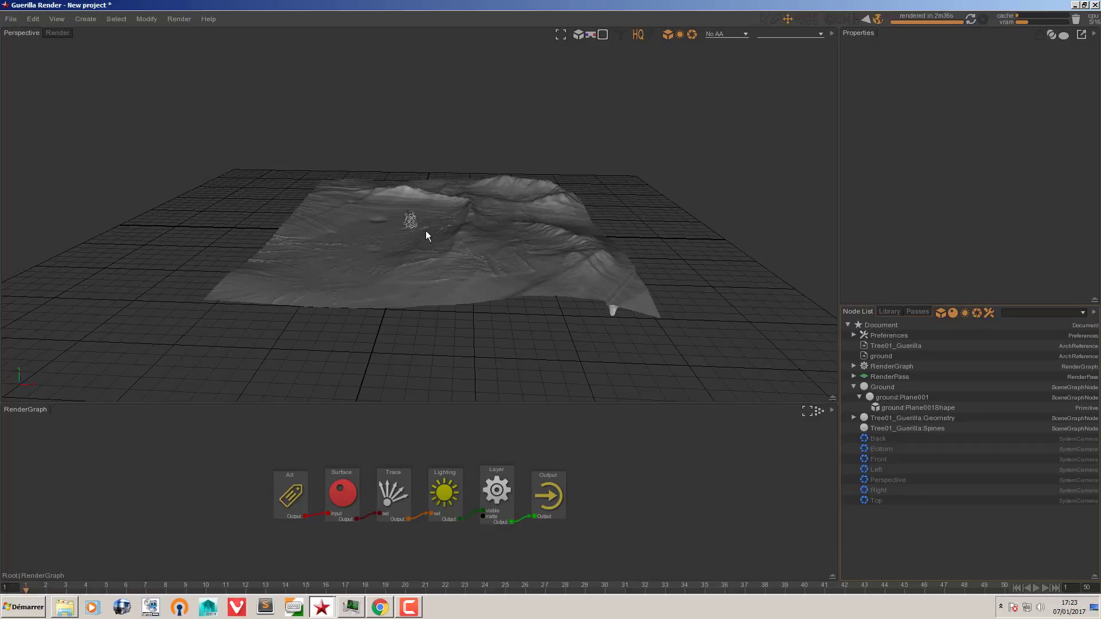
left_click(854, 387)
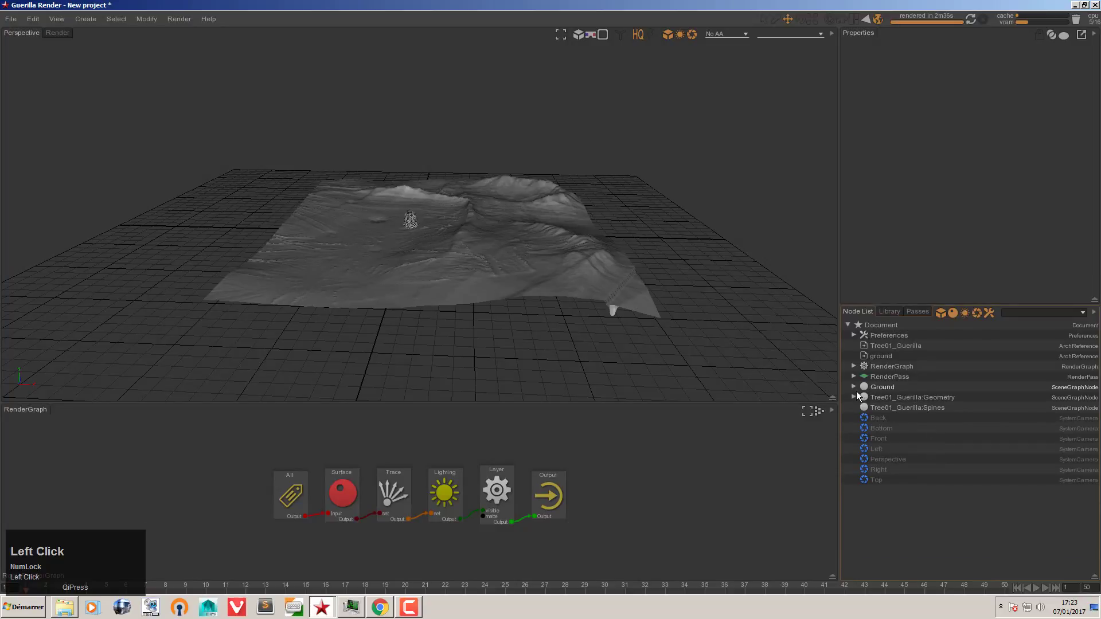
left_click(873, 397)
right_click_drag(414, 236, 635, 229, "alt")
right_click_drag(309, 287, 363, 290, "alt")
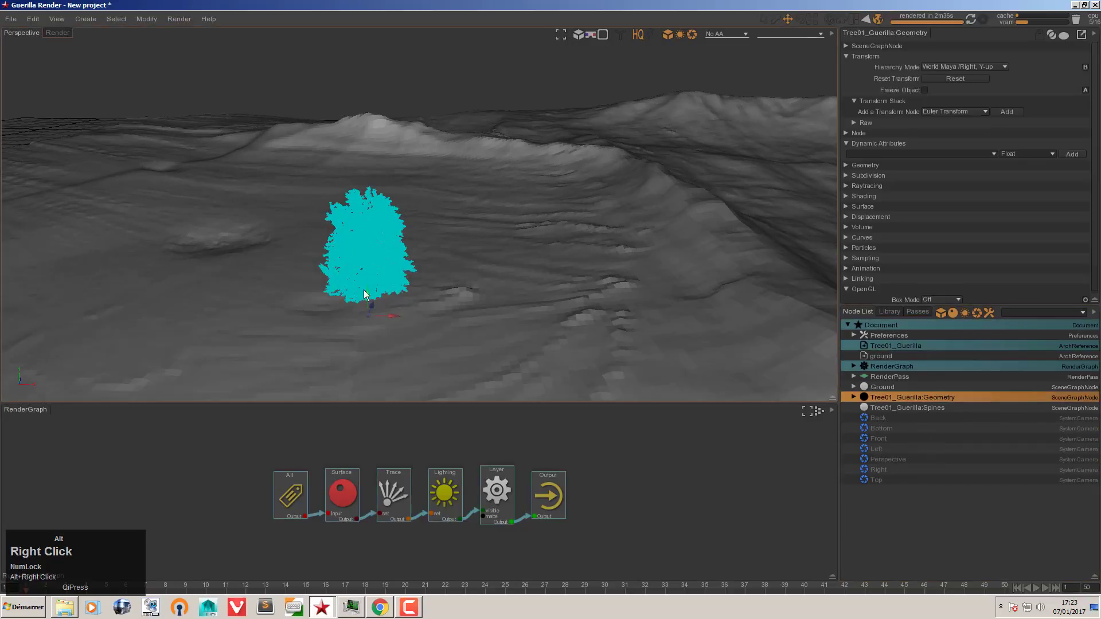
mouse_move(373, 289)
left_mouse_down("alt")
mouse_move(404, 283)
mouse_move(376, 281)
left_mouse_up("alt")
left_click(379, 281)
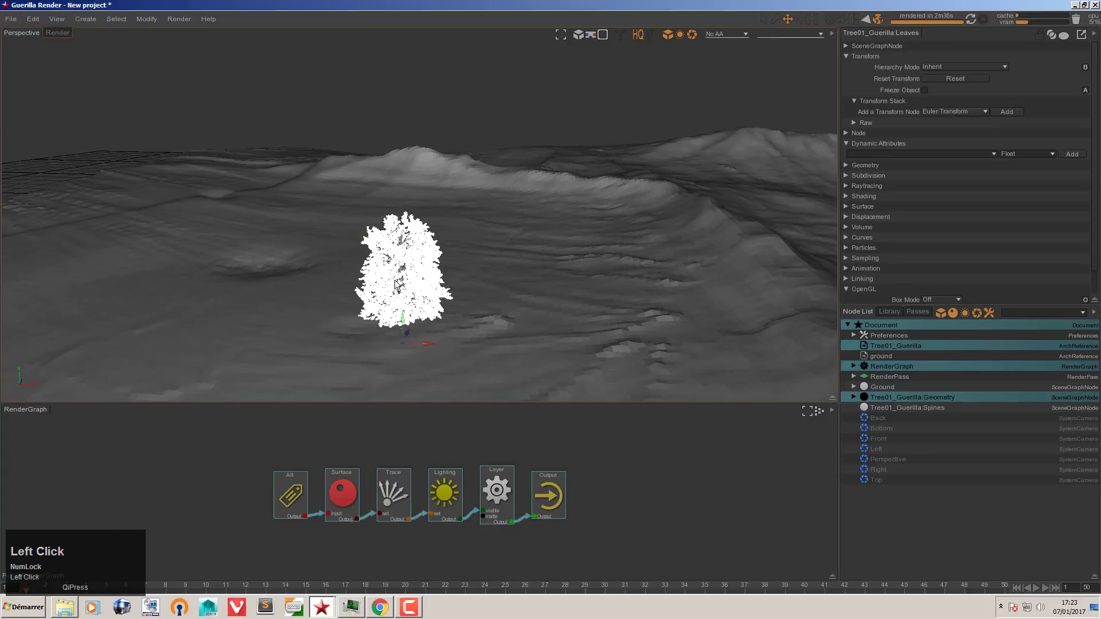
key("f")
right_click_drag(415, 221, 485, 238, "alt")
left_click(662, 227)
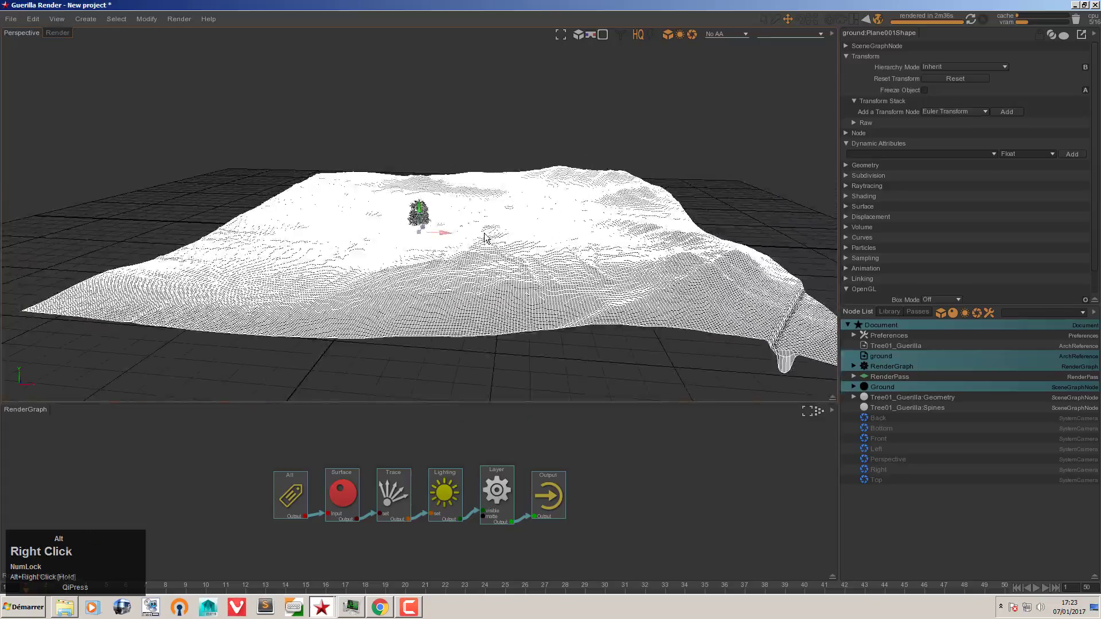
left_click_drag(482, 234, 514, 253, "alt")
right_click_drag(513, 253, 552, 262, "alt")
left_click(914, 524)
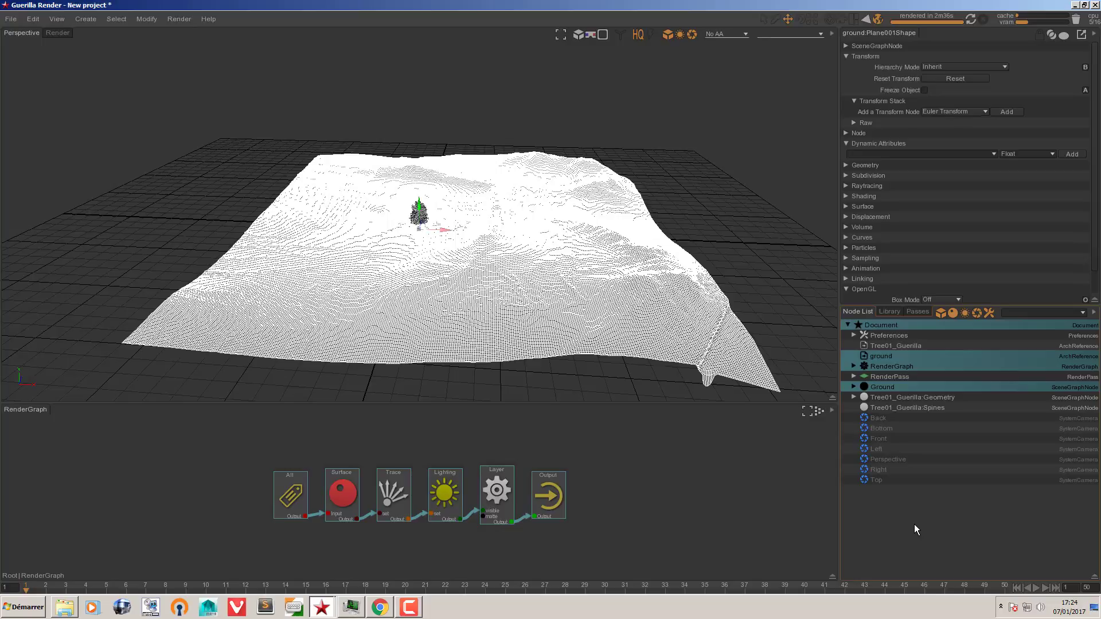
left_click(915, 524)
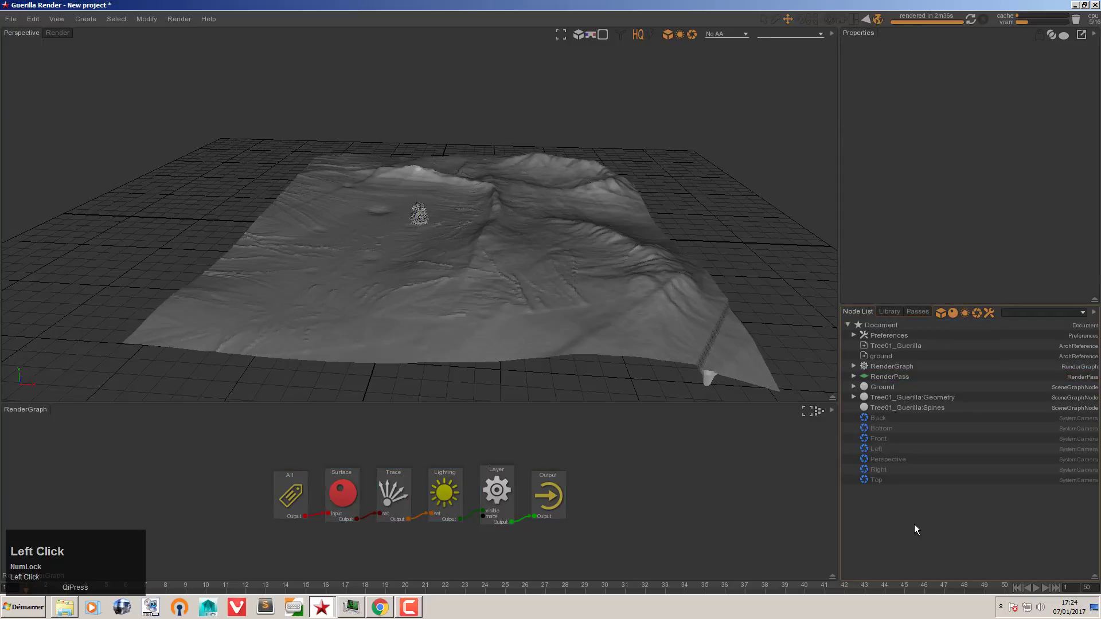
Step: Create an Instances procedural node through the 'in' node search
key("space")
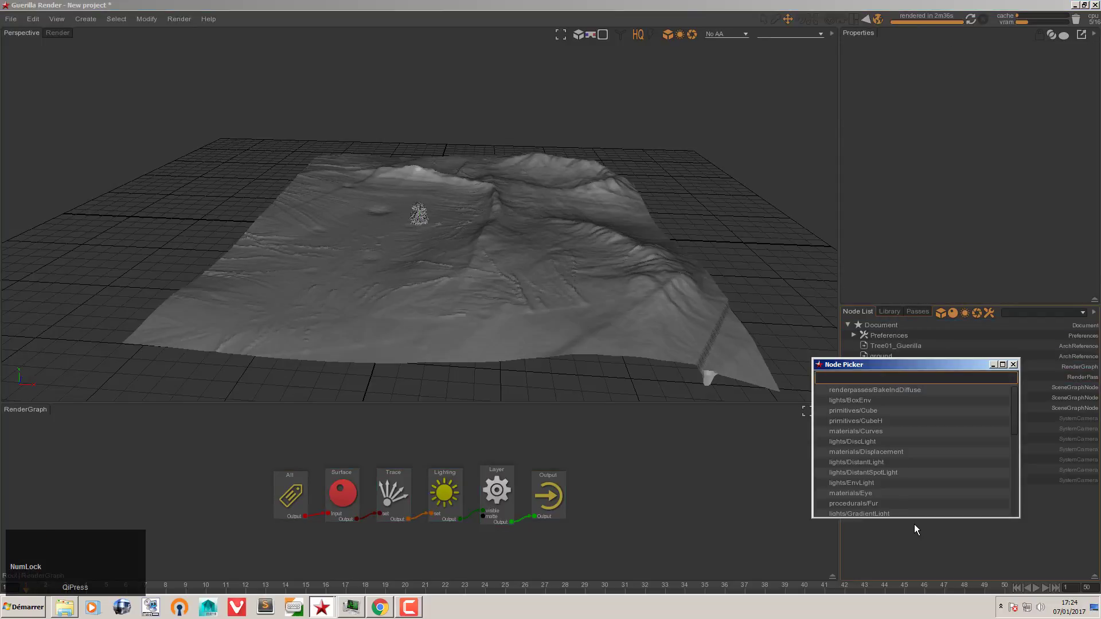
type("in")
key("Down")
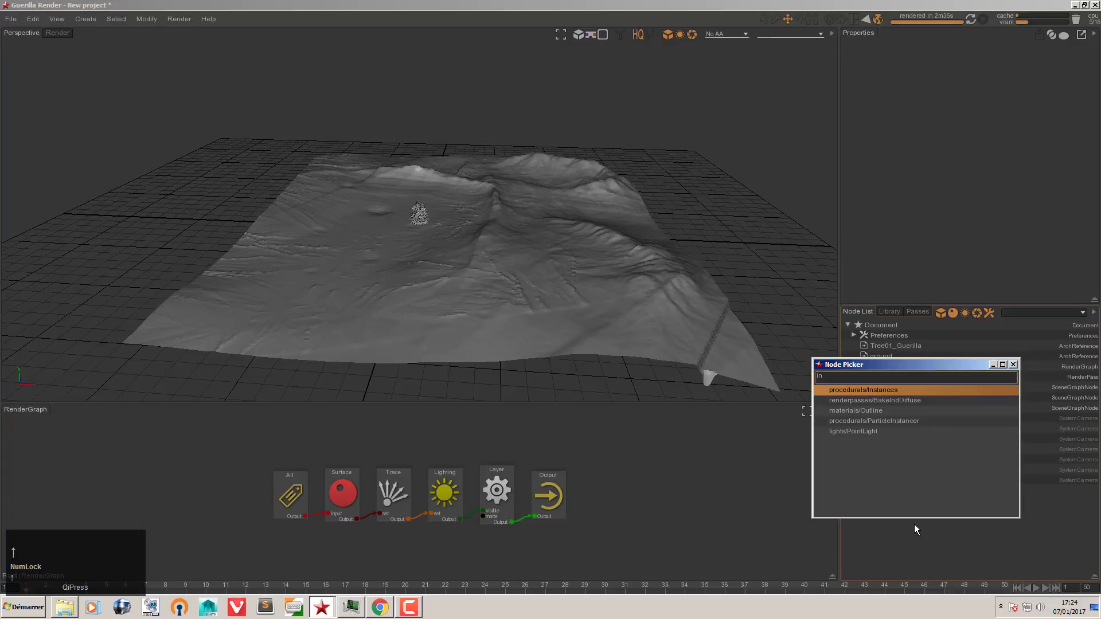
key("Return")
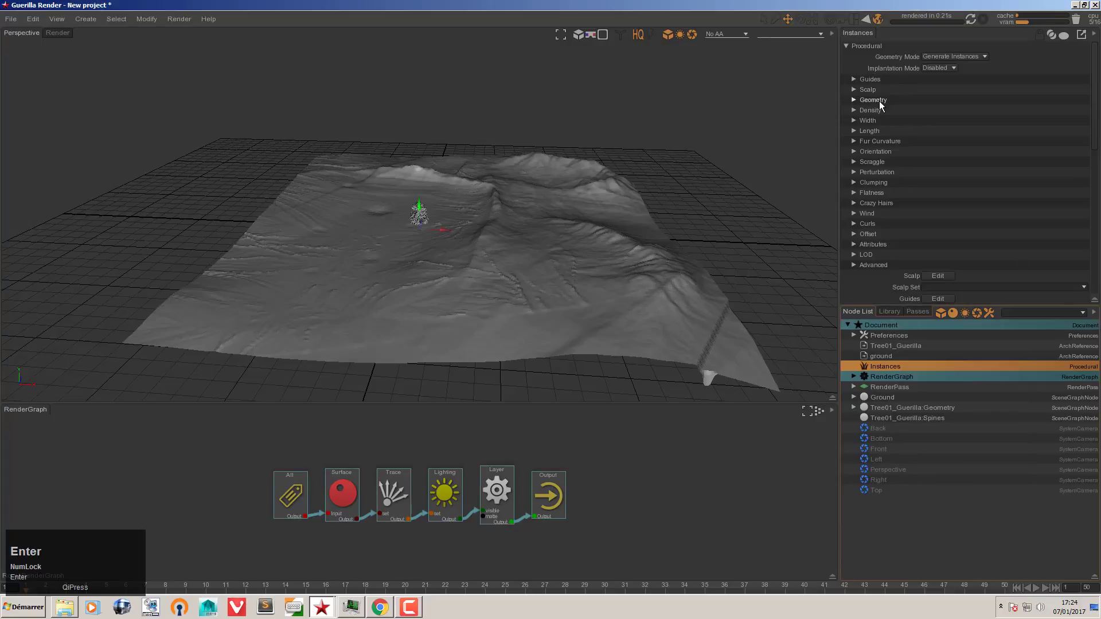
Step: Set the Instances Density to 0.001
left_click(875, 110)
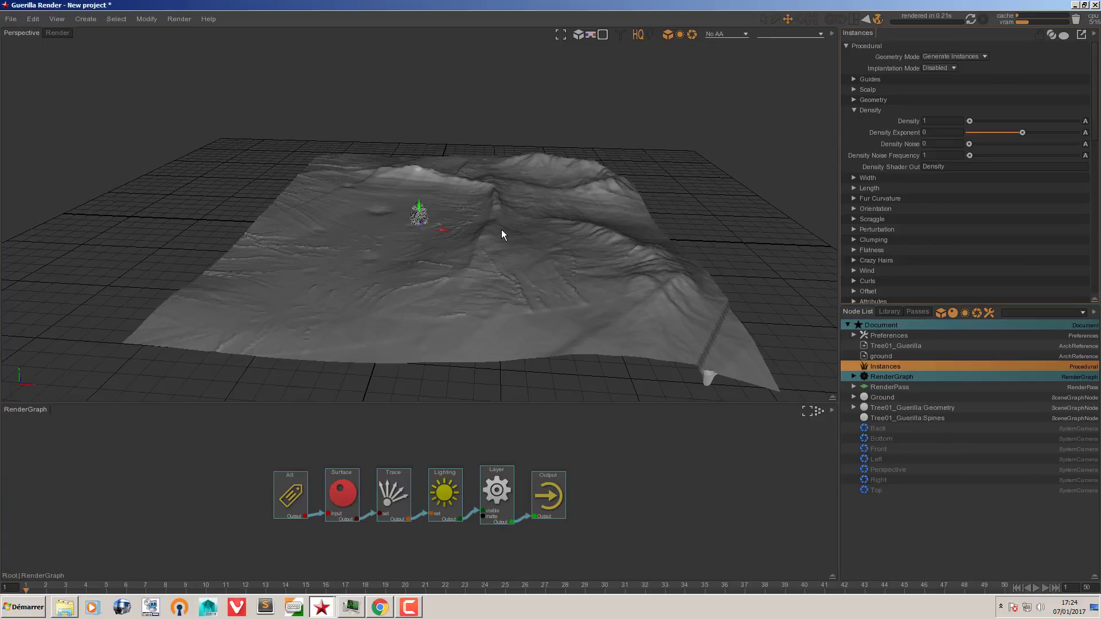
left_click(959, 123)
type("0.0")
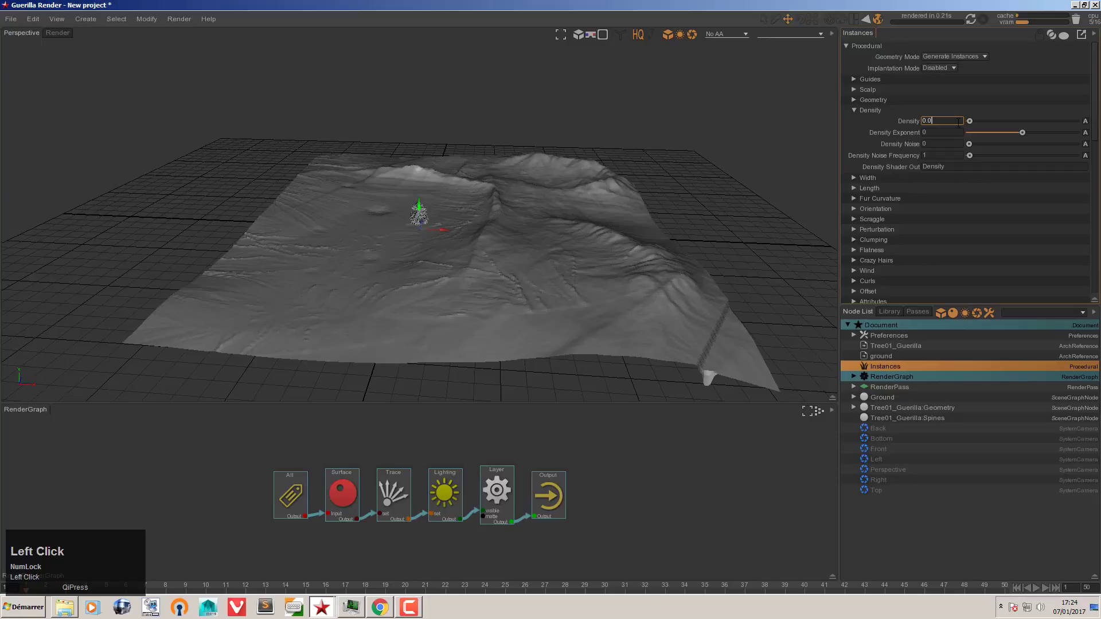
type("01")
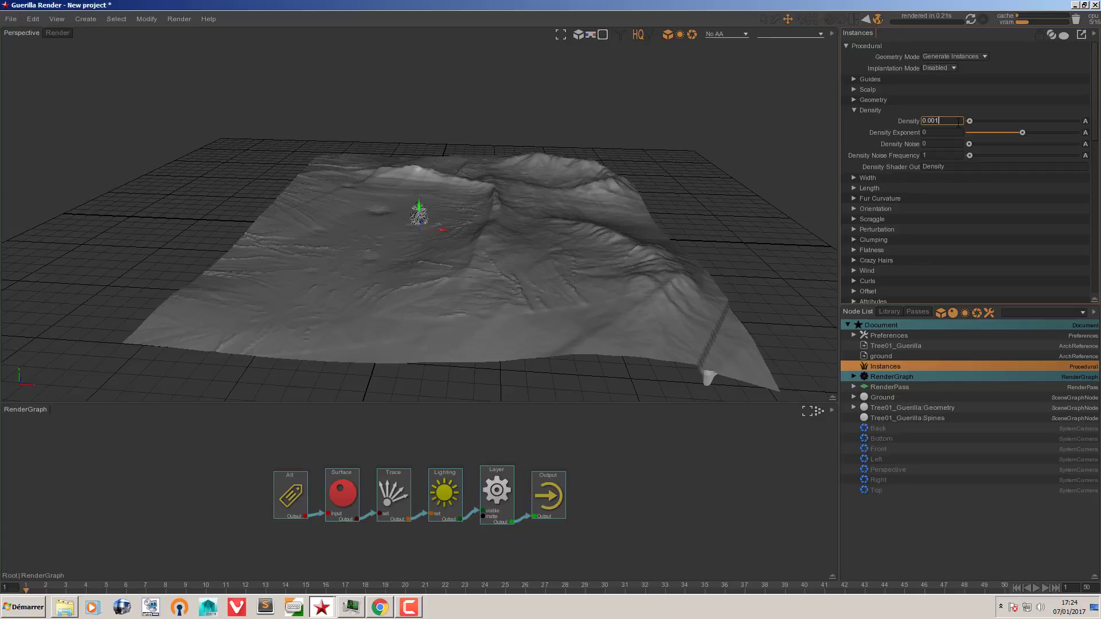
key("Return")
left_click(904, 122)
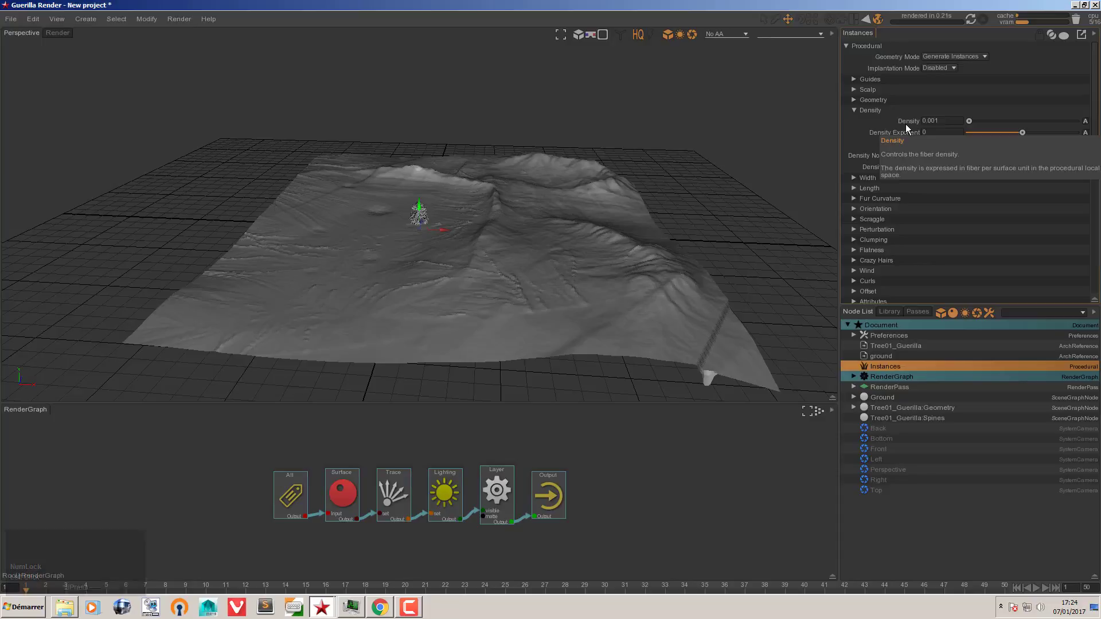
left_click(866, 111)
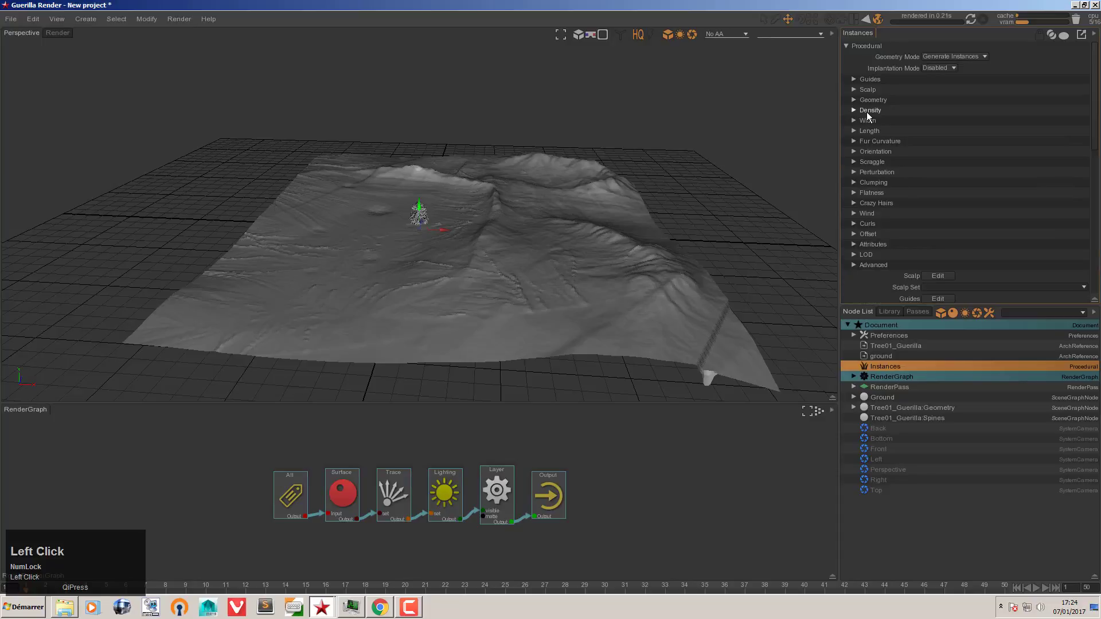
Step: Check running processes in Windows Task Manager, then return to the scene
left_click(350, 606)
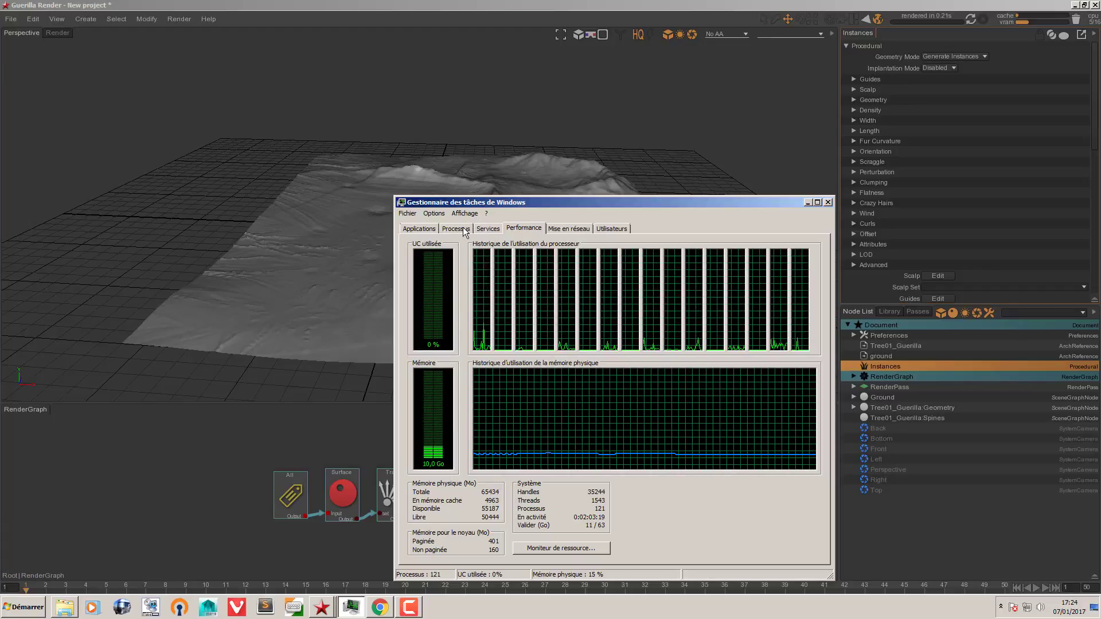
left_click(463, 230)
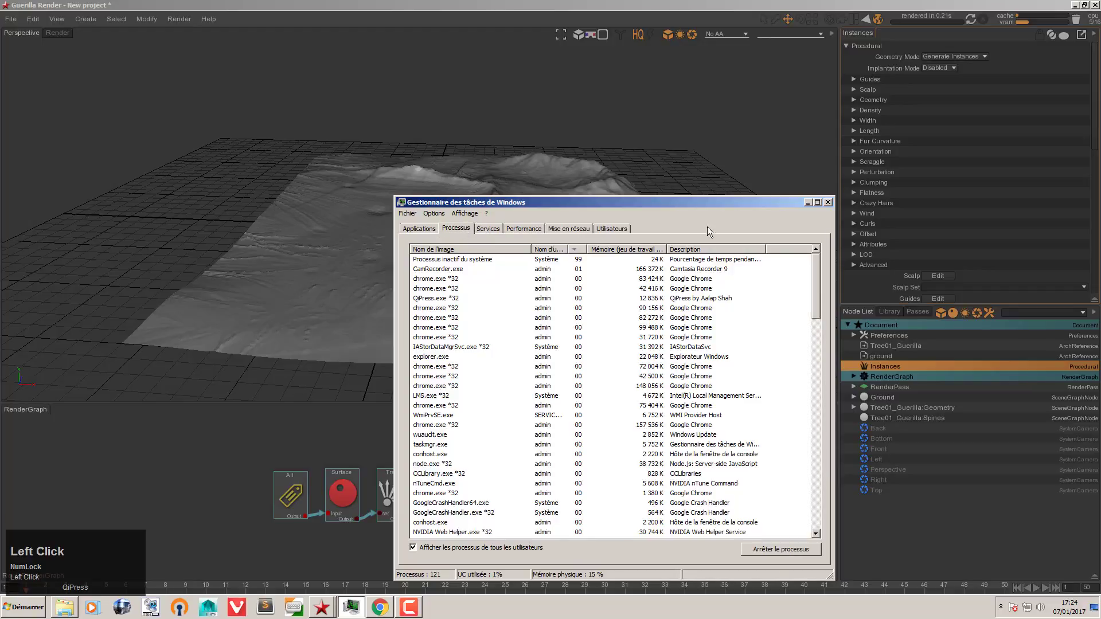
left_click(808, 202)
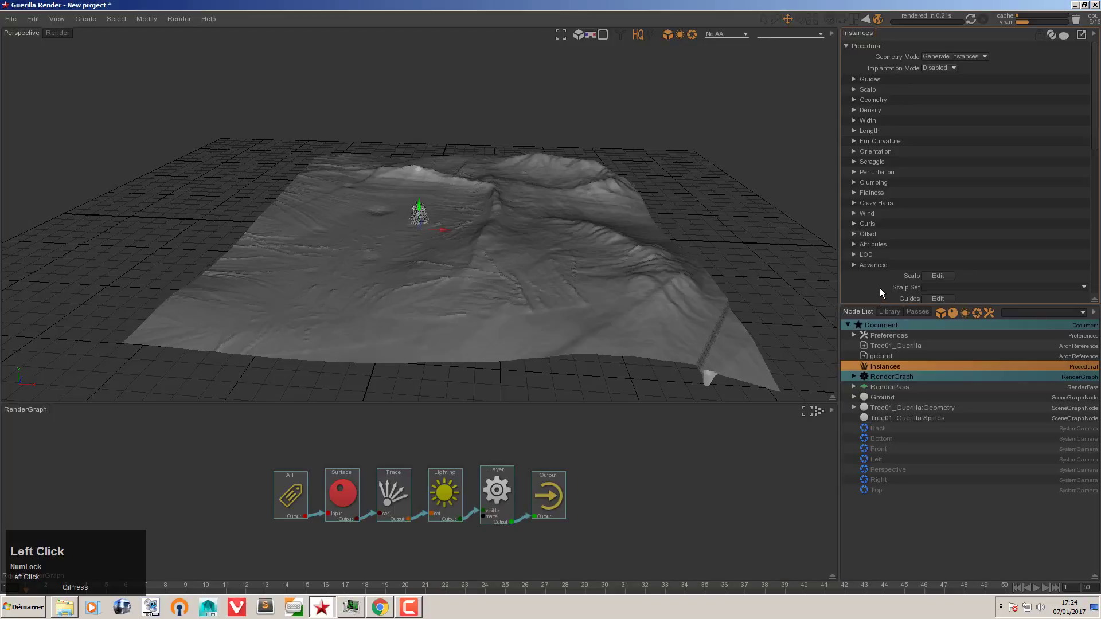
scroll(880, 280, "down", 4)
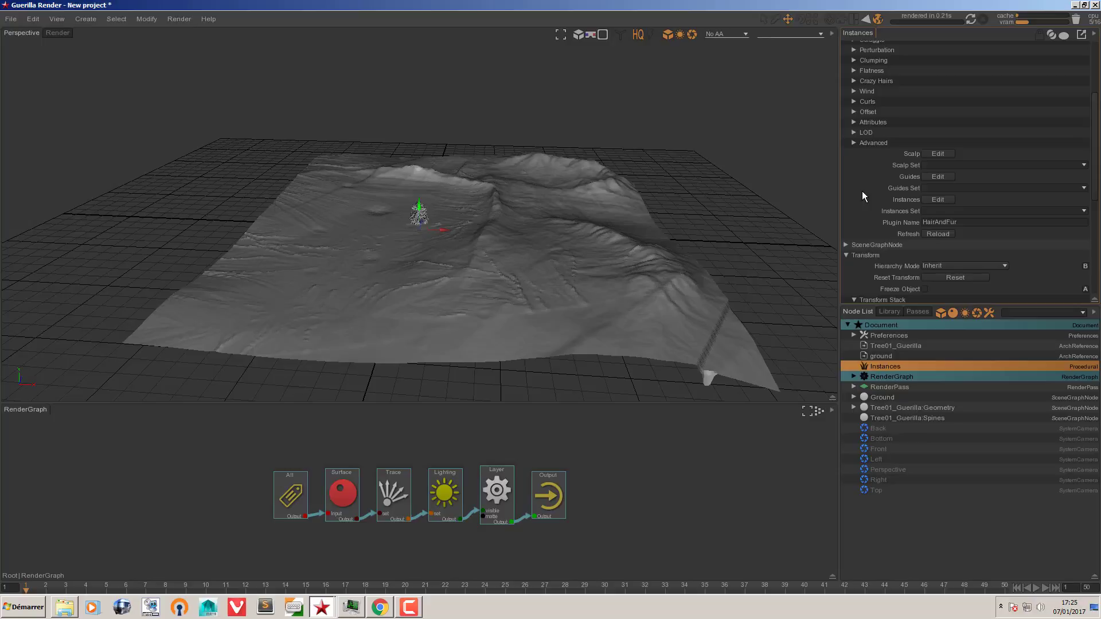
Step: Link the ground:Plane001 shape as the Instances scalp
left_click(936, 153)
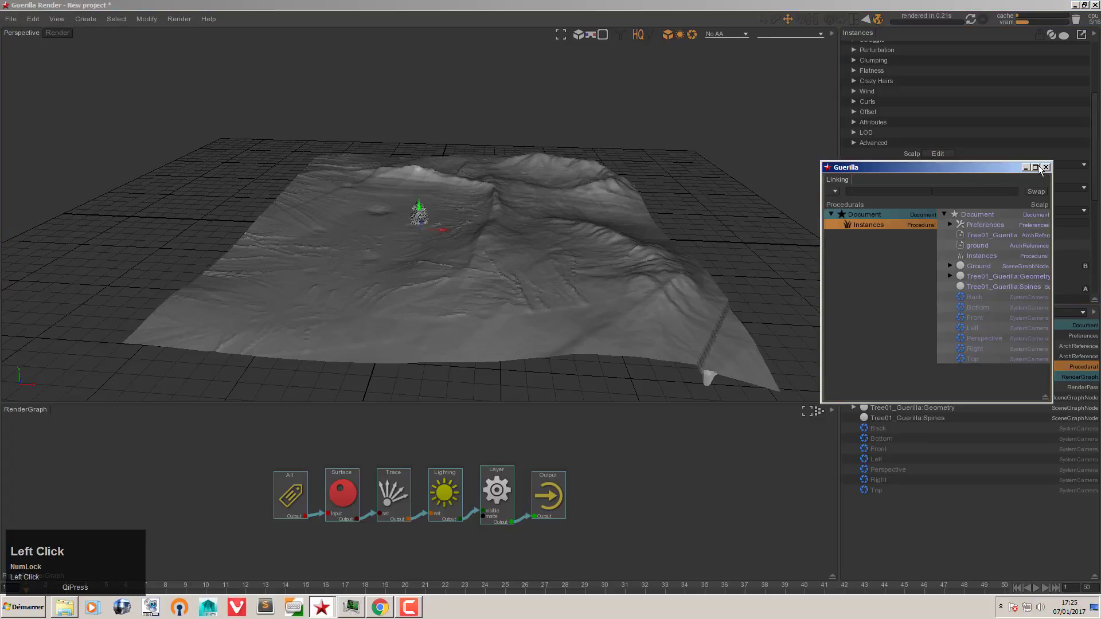
left_click(1045, 167)
left_click(887, 358)
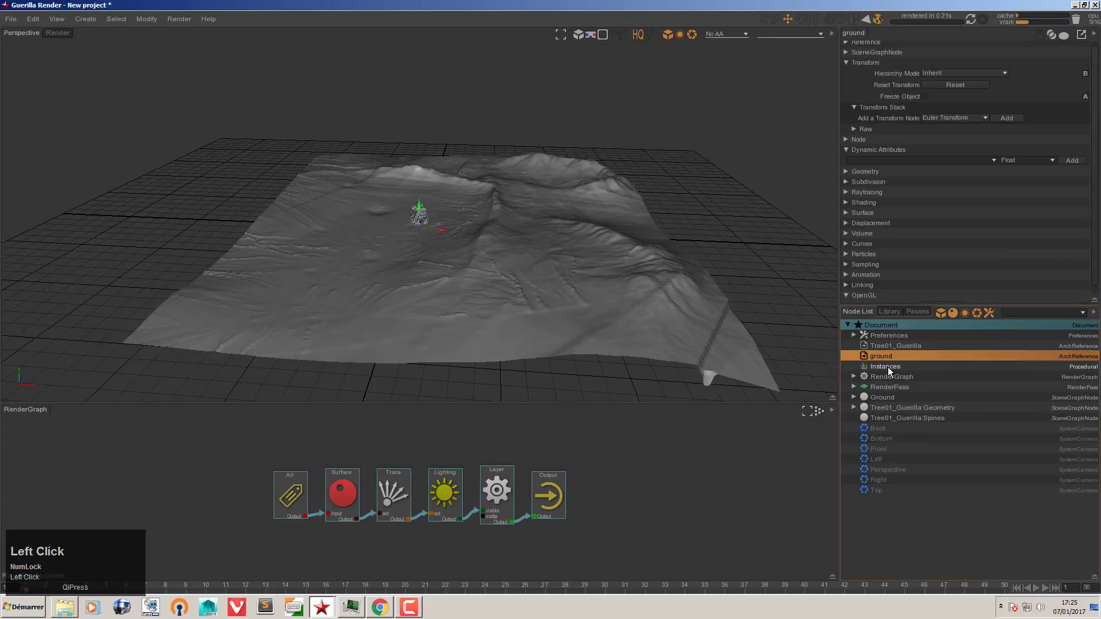
left_click(886, 367)
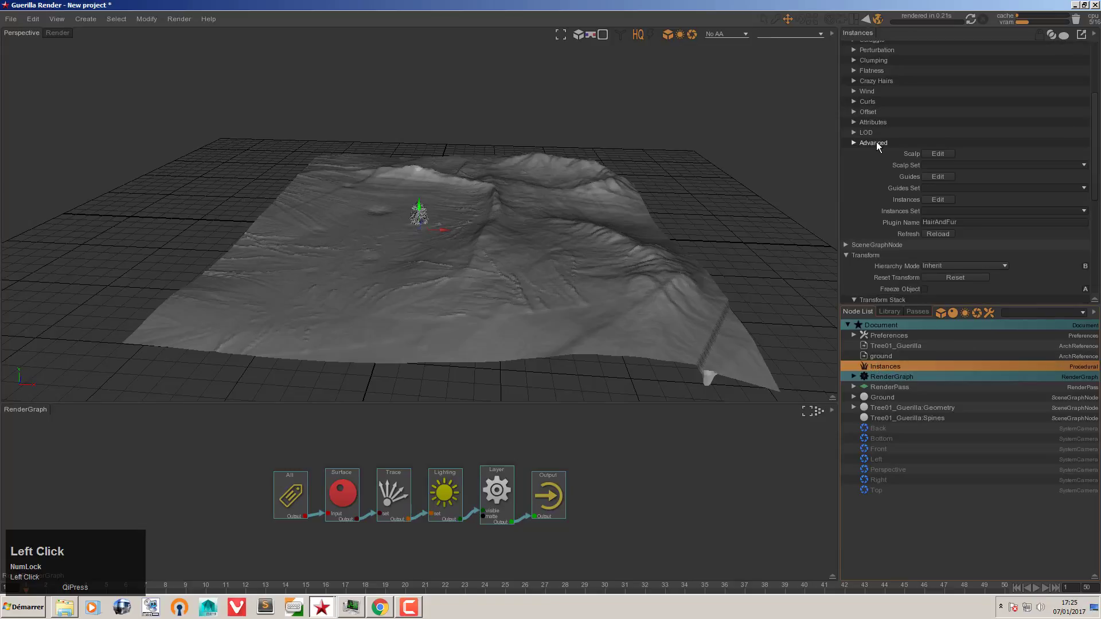
scroll(868, 183, "up", 3)
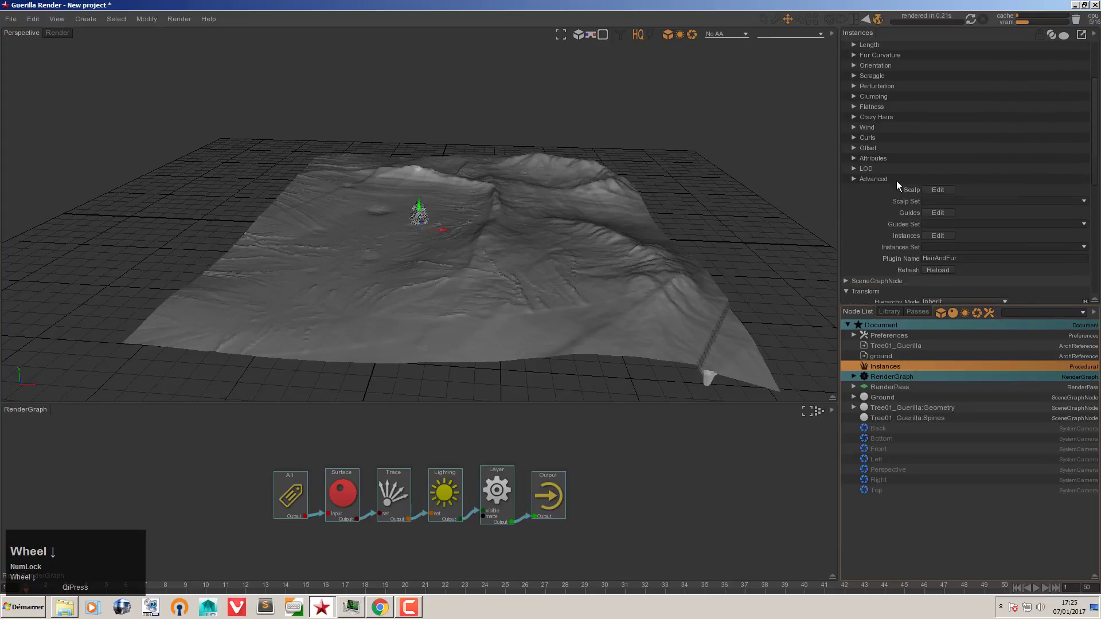
left_click(935, 190)
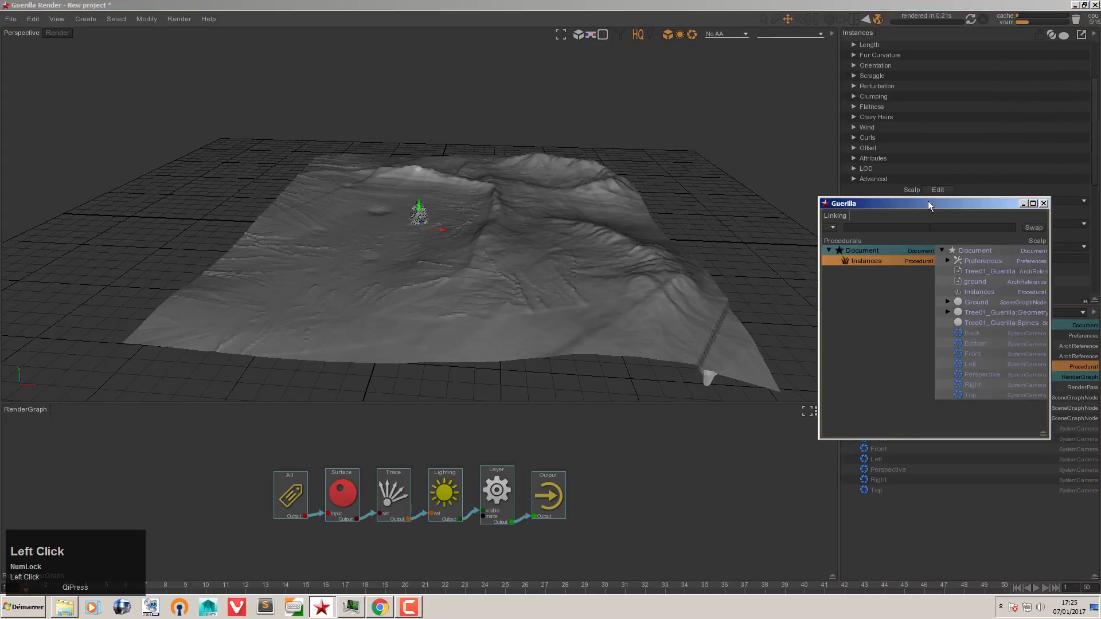
left_click(947, 302)
left_click(953, 313)
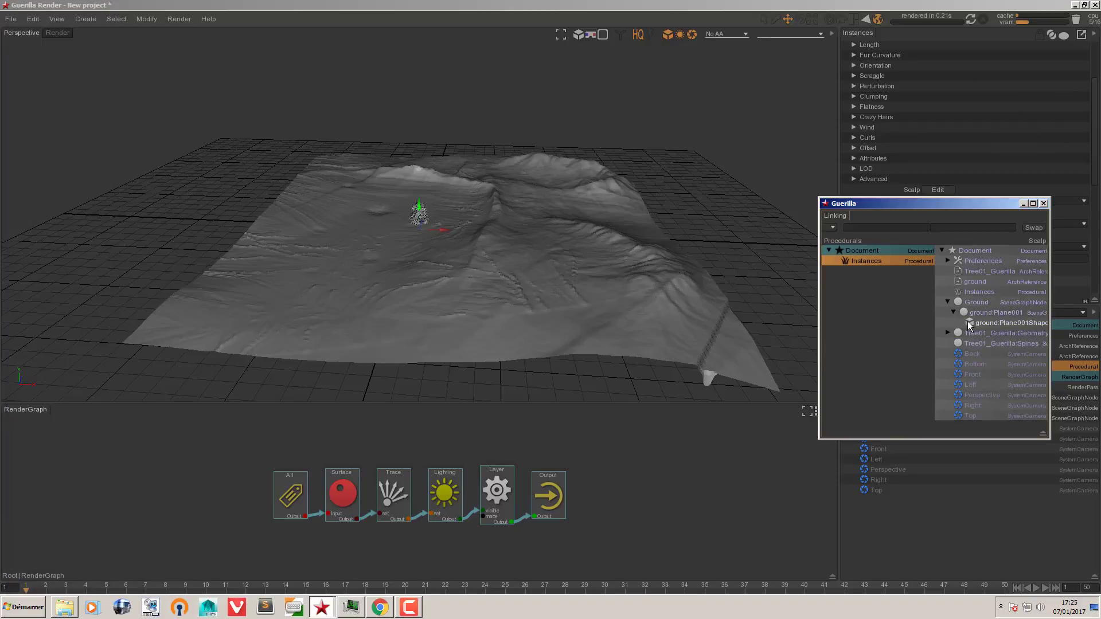
left_click(968, 322)
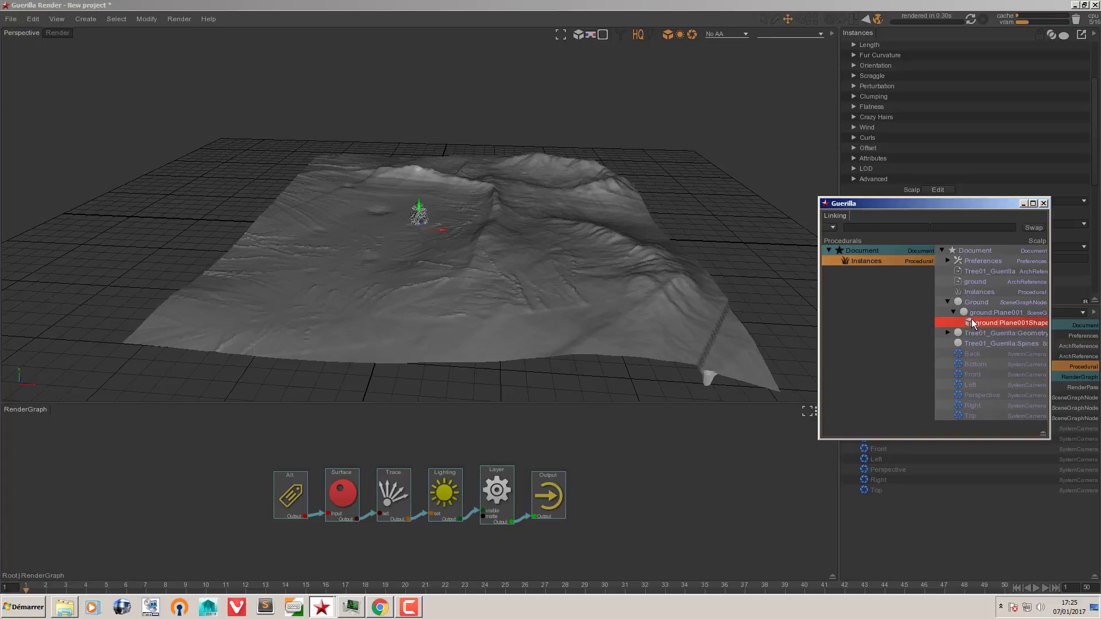
left_click(1044, 203)
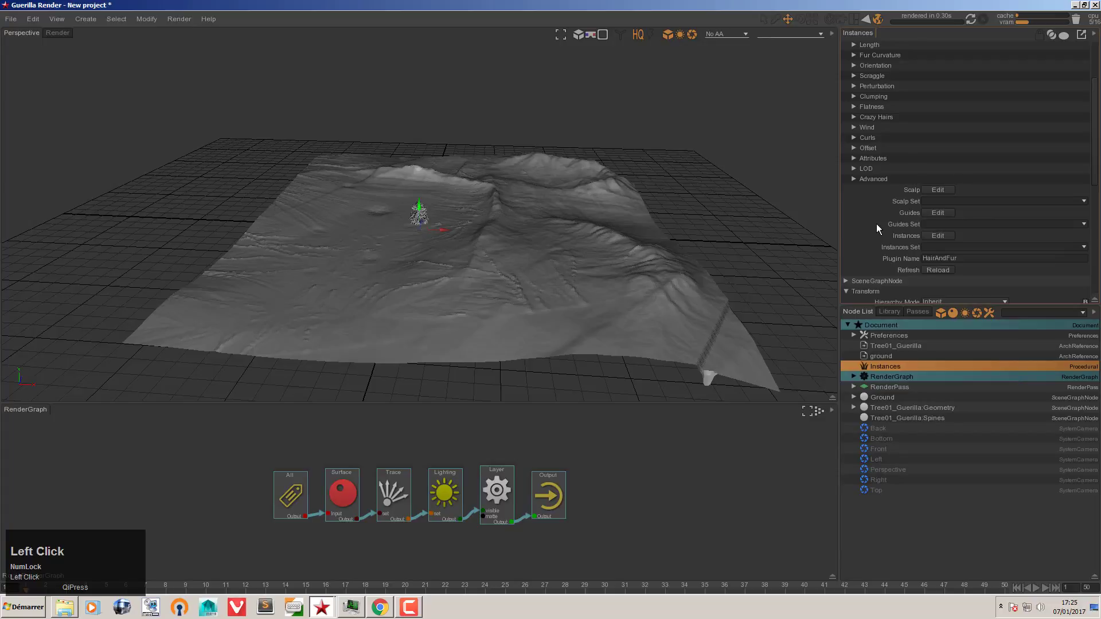
Step: Check Tree01_Guerilla:Geometry's hierarchy mode stays Inherit, then reopen and close the Instances linking window
left_click(933, 236)
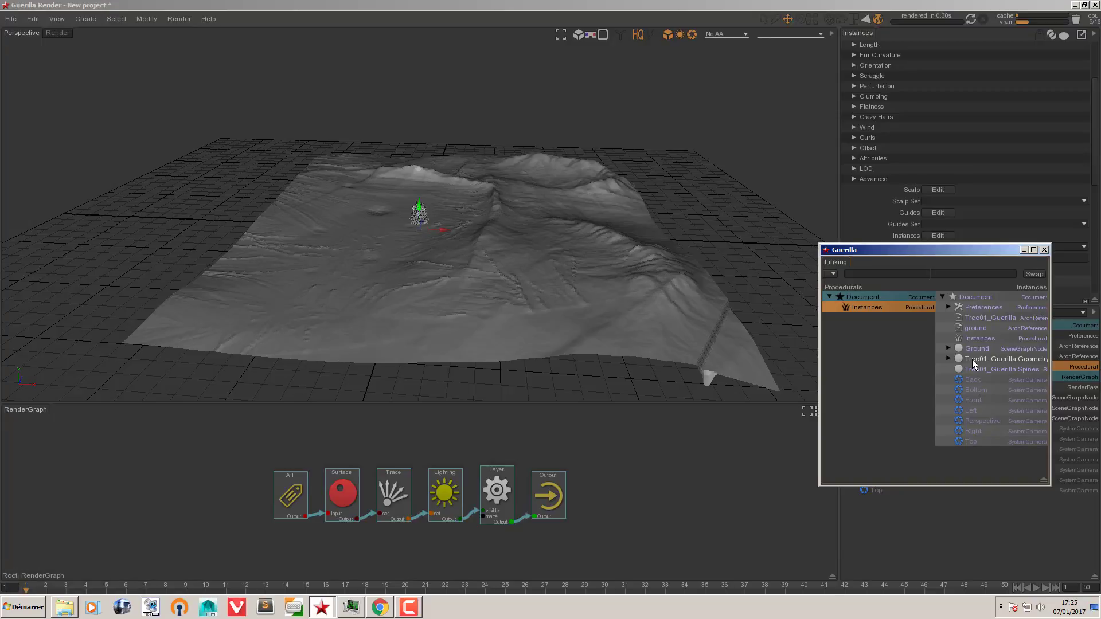
left_click(1044, 250)
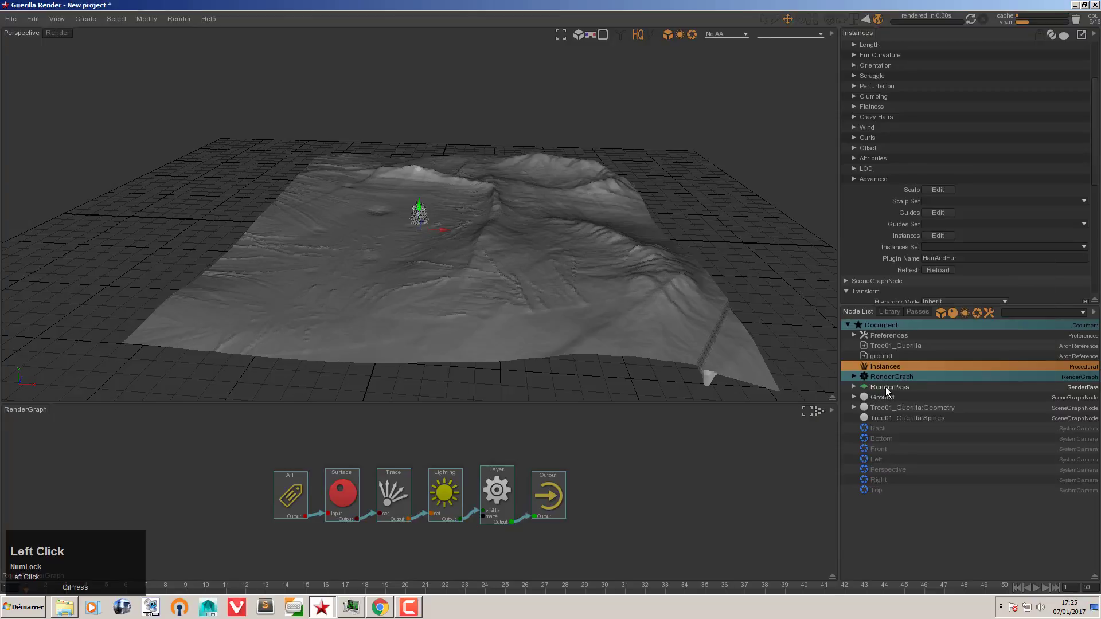
left_click(886, 410)
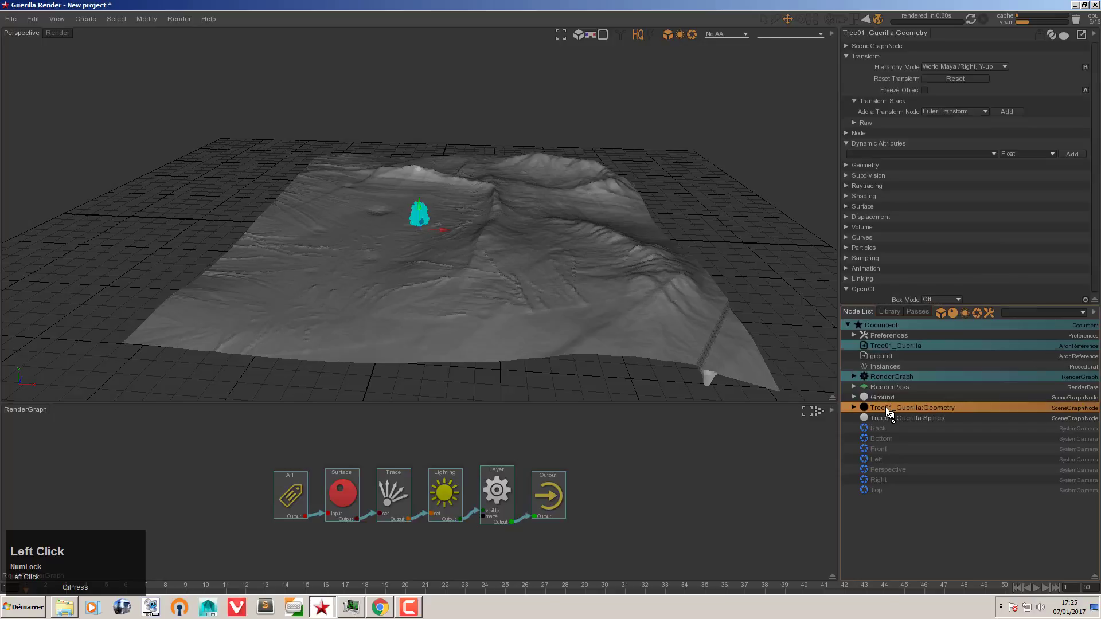
left_click(934, 66)
left_click(939, 78)
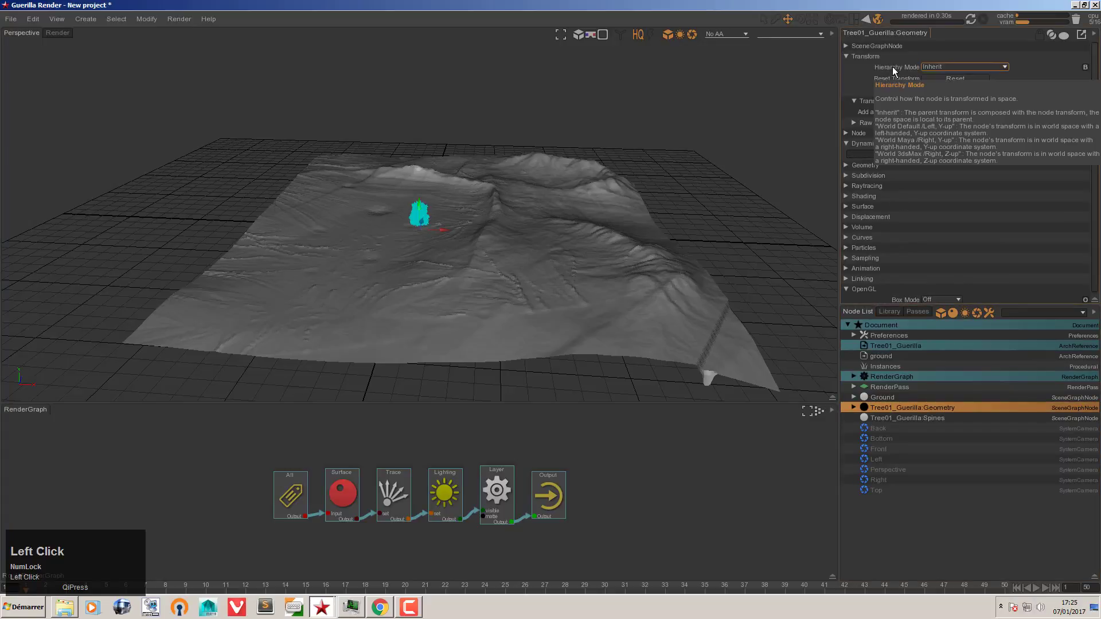
left_click(895, 366)
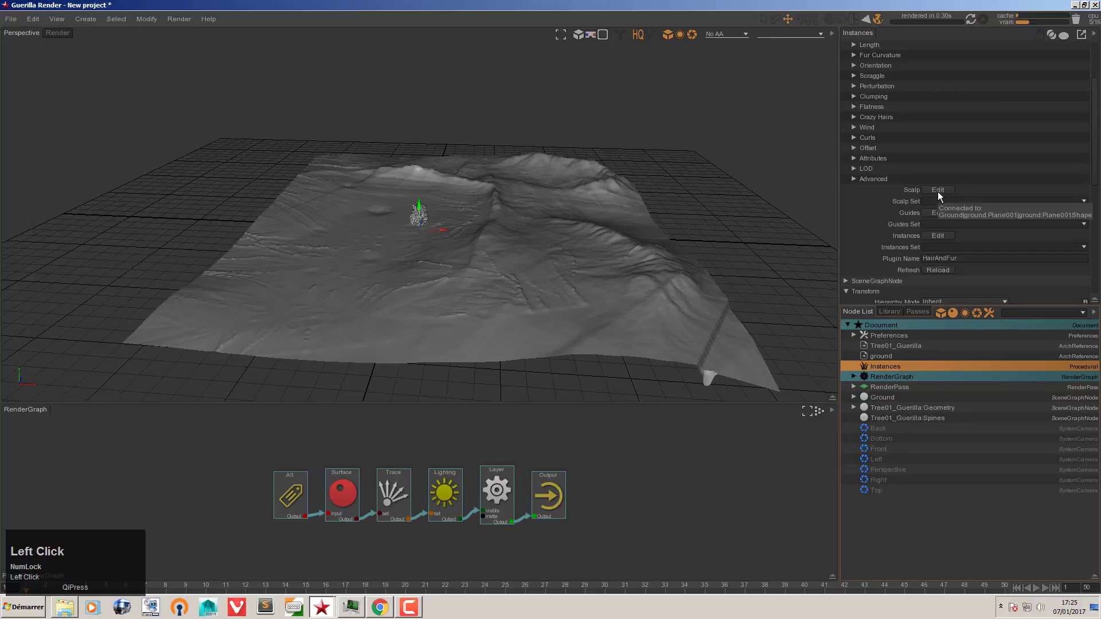
left_click(941, 236)
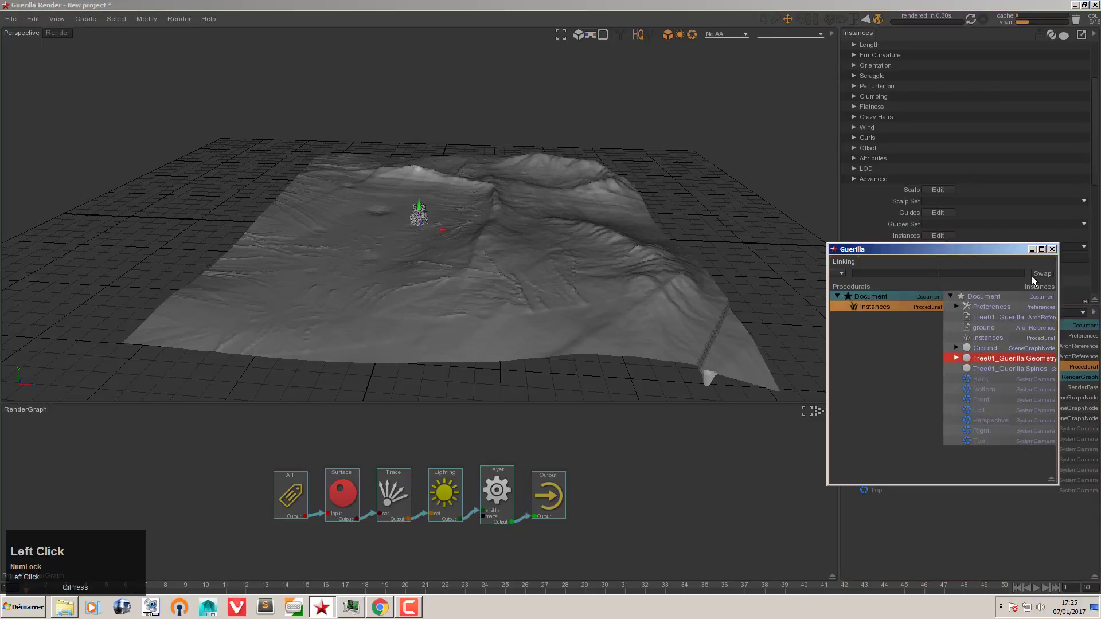
left_click(1052, 249)
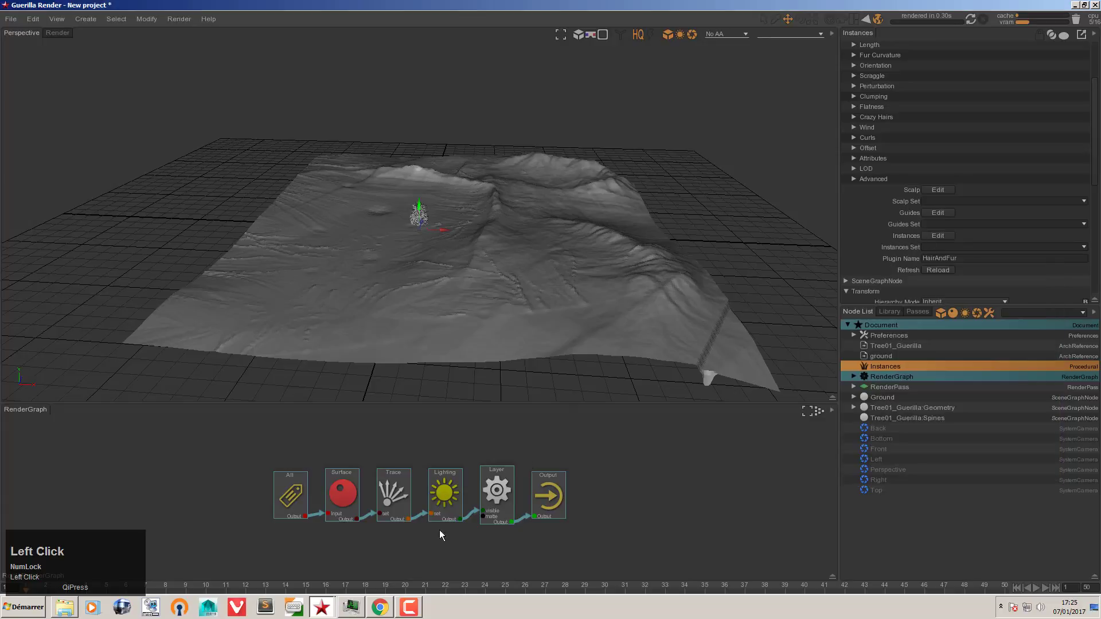
Step: Check CPU usage in Task Manager, then scroll the Instances attributes back to the top
left_click(351, 608)
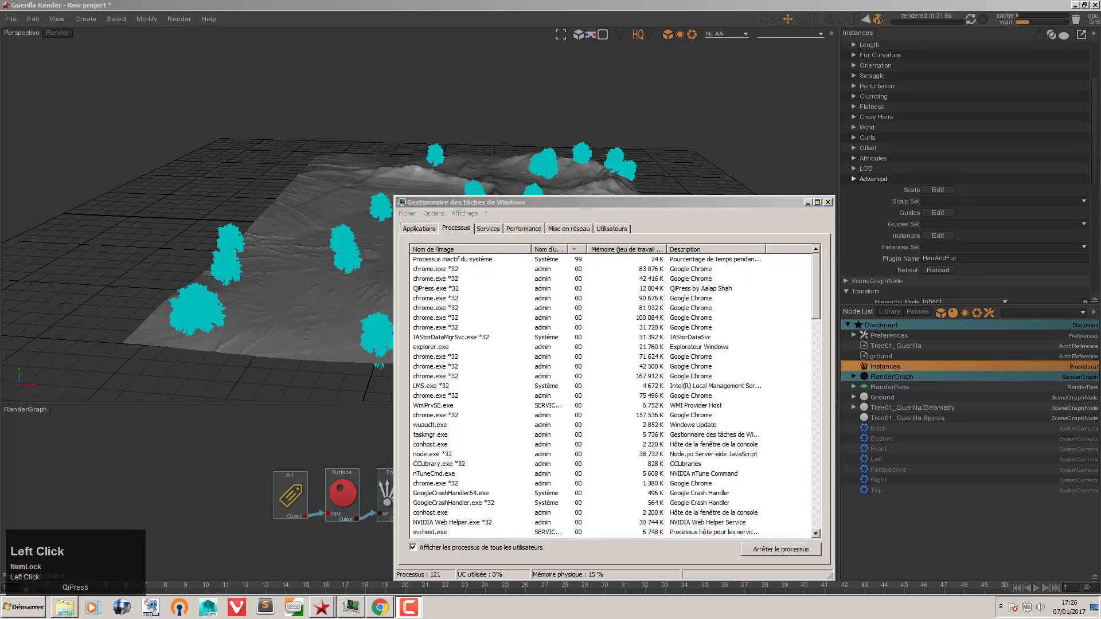
left_click(808, 202)
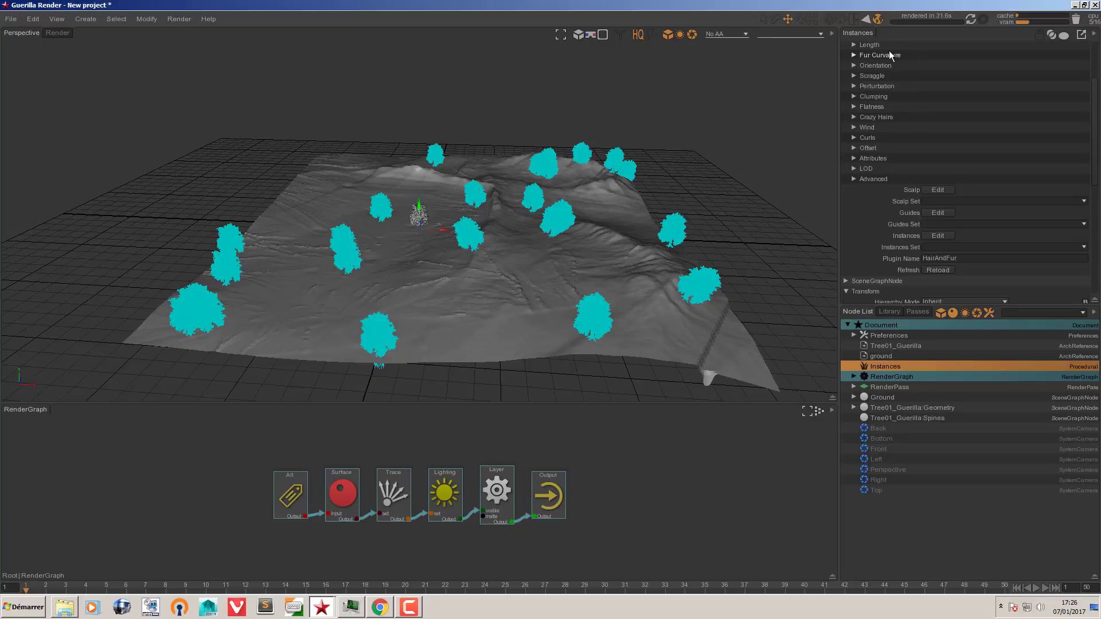
scroll(863, 228, "up", 5)
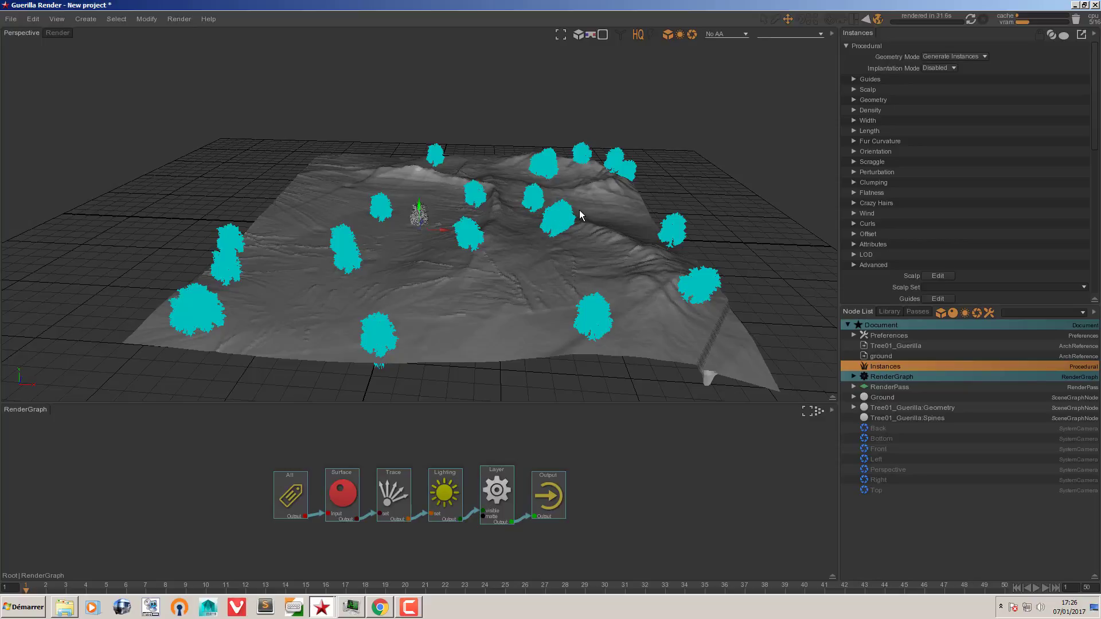
Step: Add a SkyLight via the 'sky' node search and start a render
left_click(671, 499)
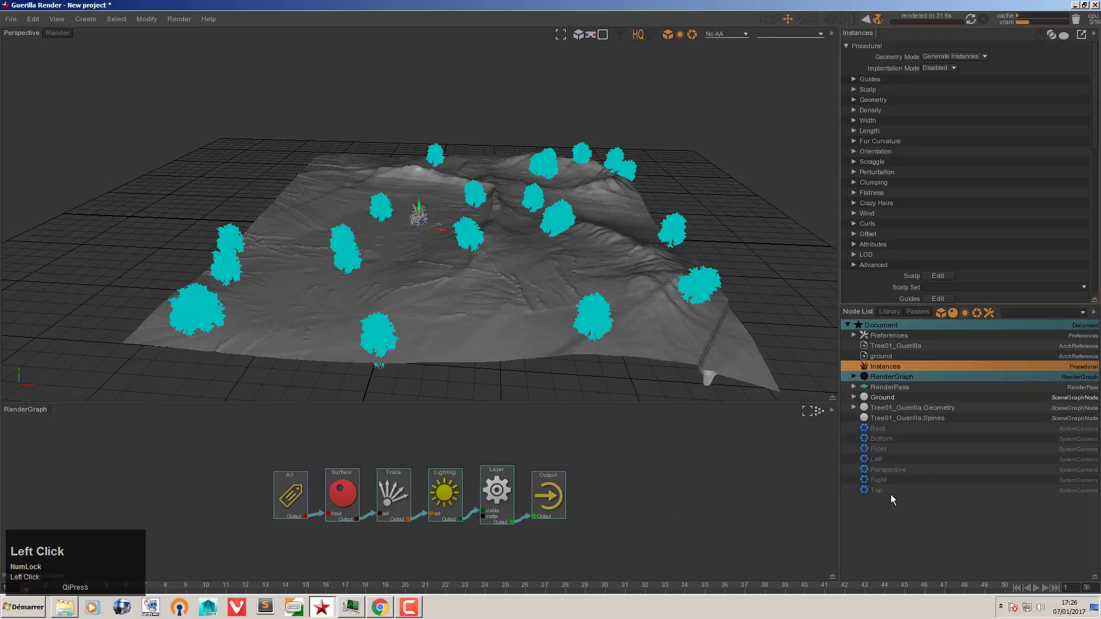
key("space")
type("sky")
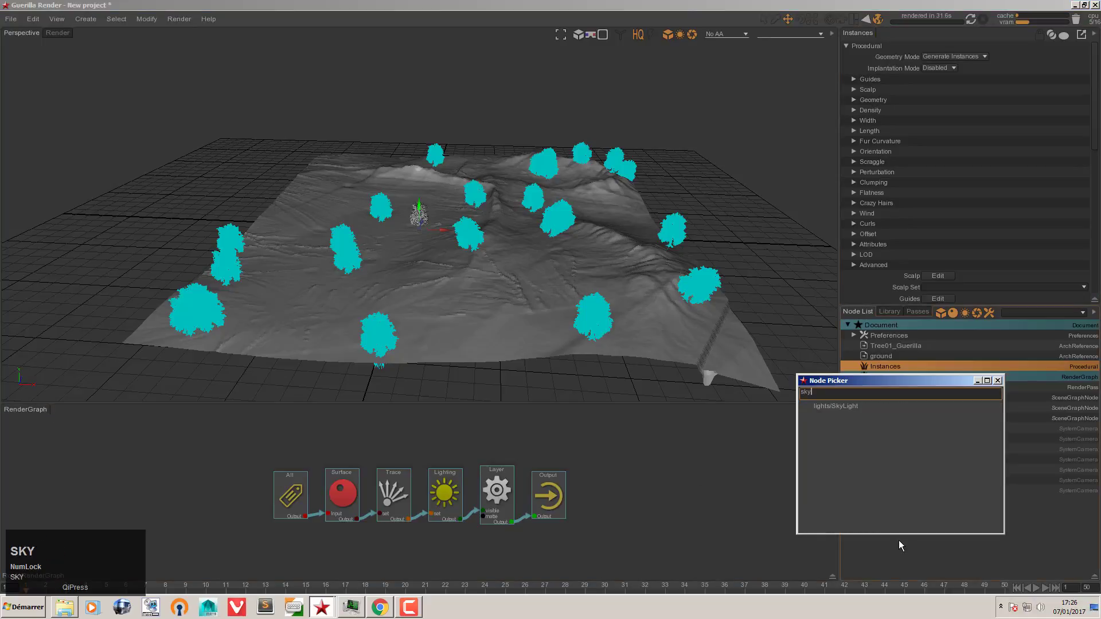
key("Up")
key("Return")
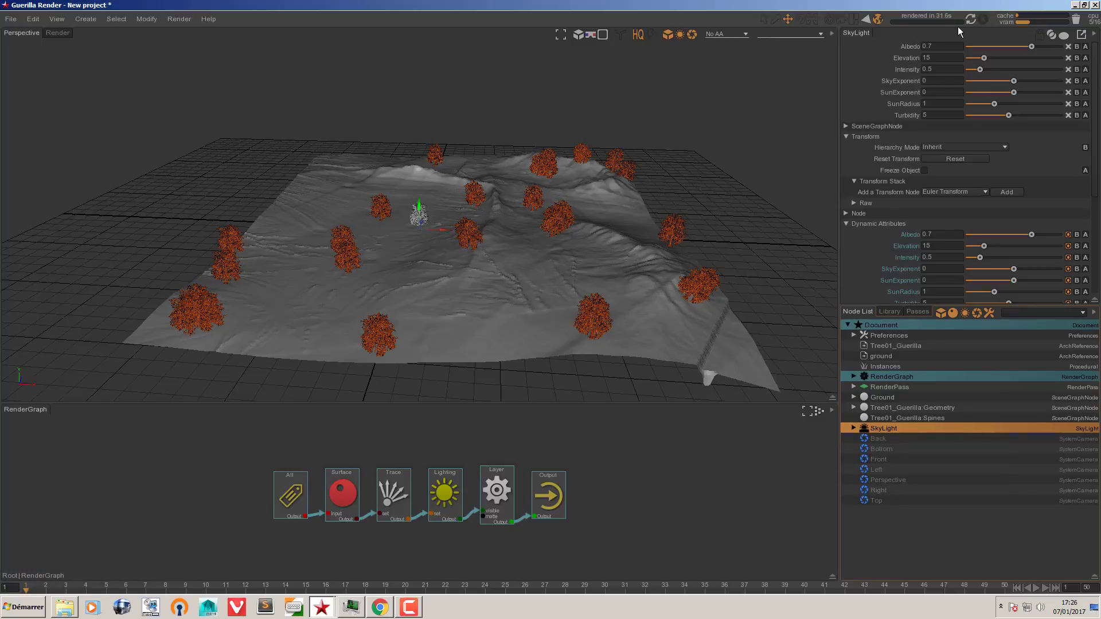
left_click(651, 33)
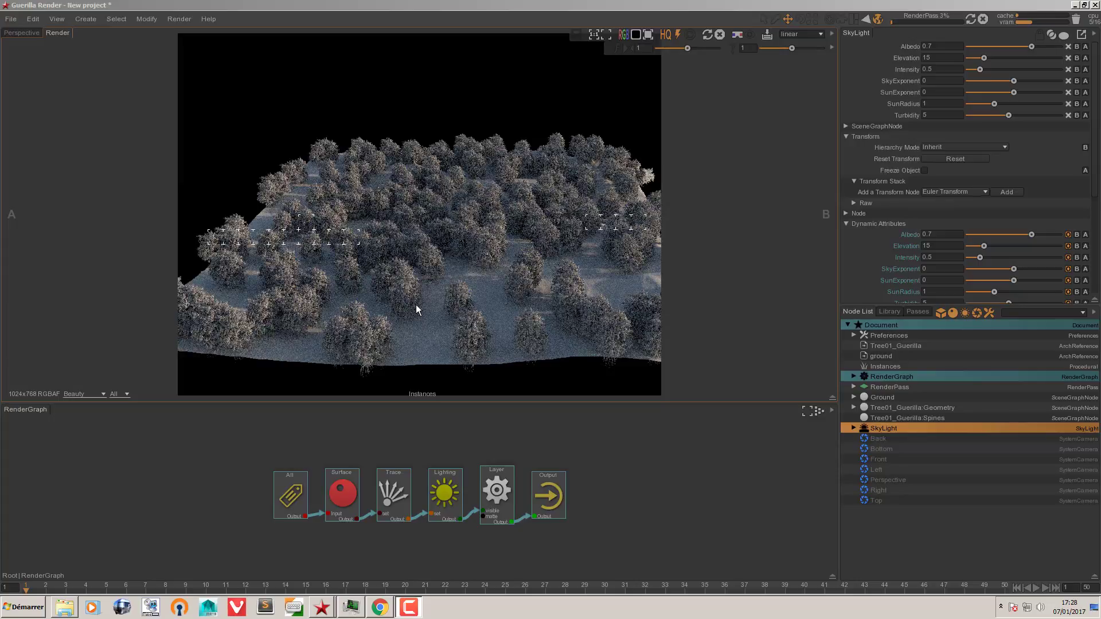
Step: Review the Instances settings, abort the render around 7%, and return to Perspective
left_click(879, 368)
left_click(892, 268)
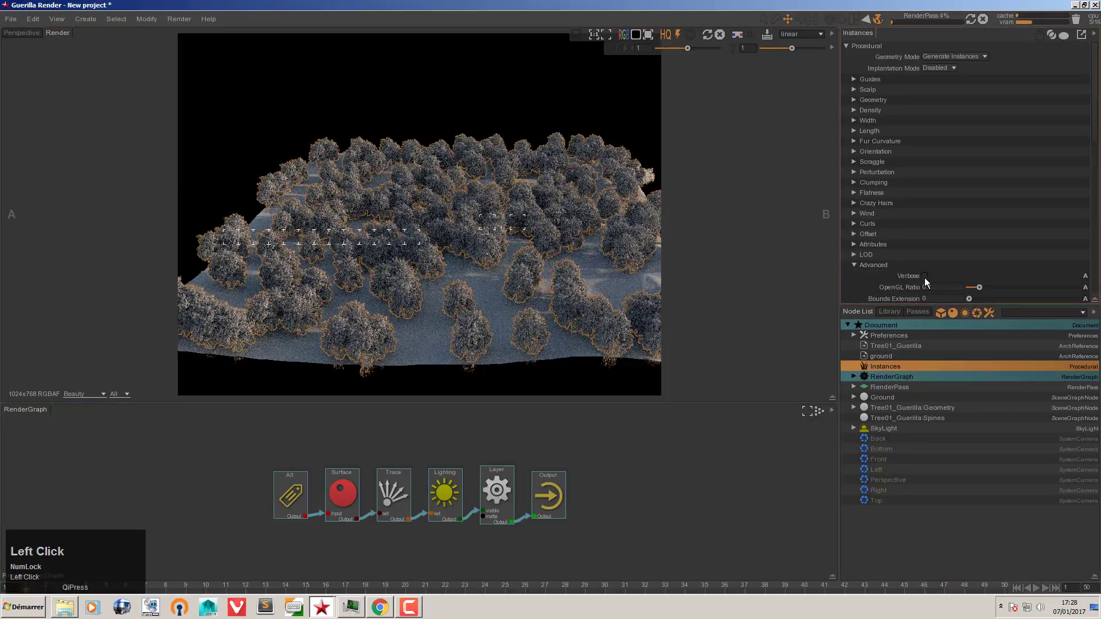
left_click(872, 266)
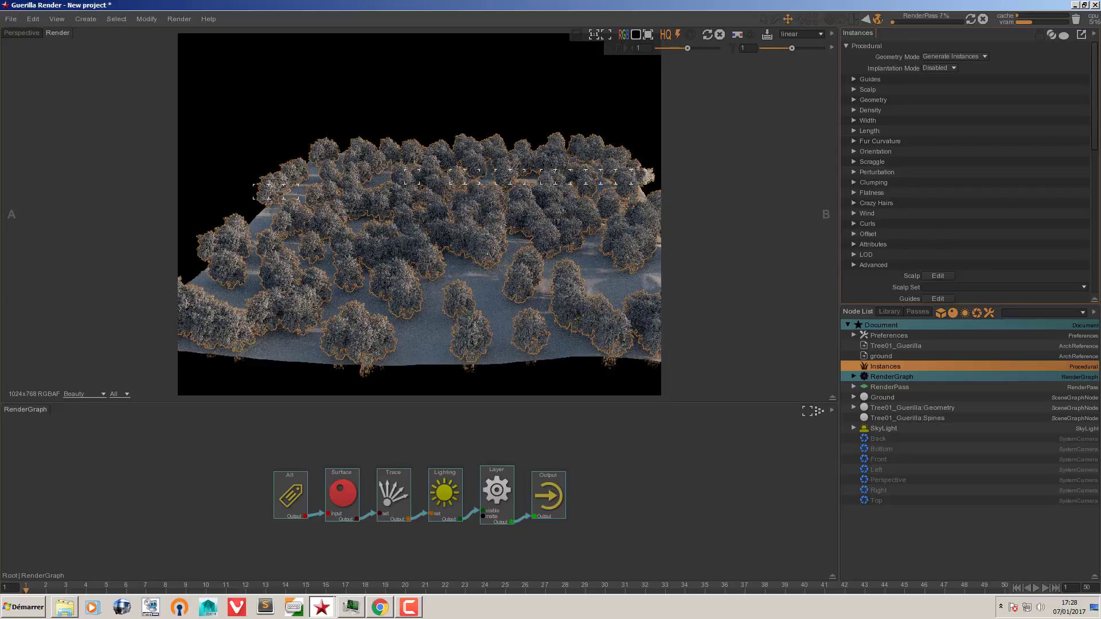
left_click(21, 33)
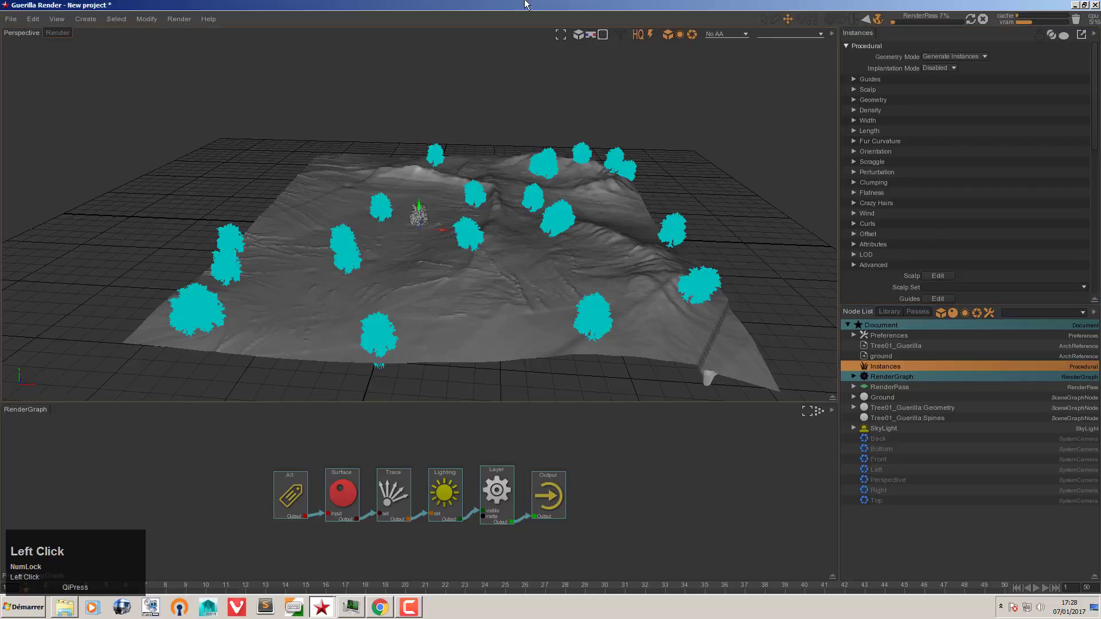
left_click(58, 33)
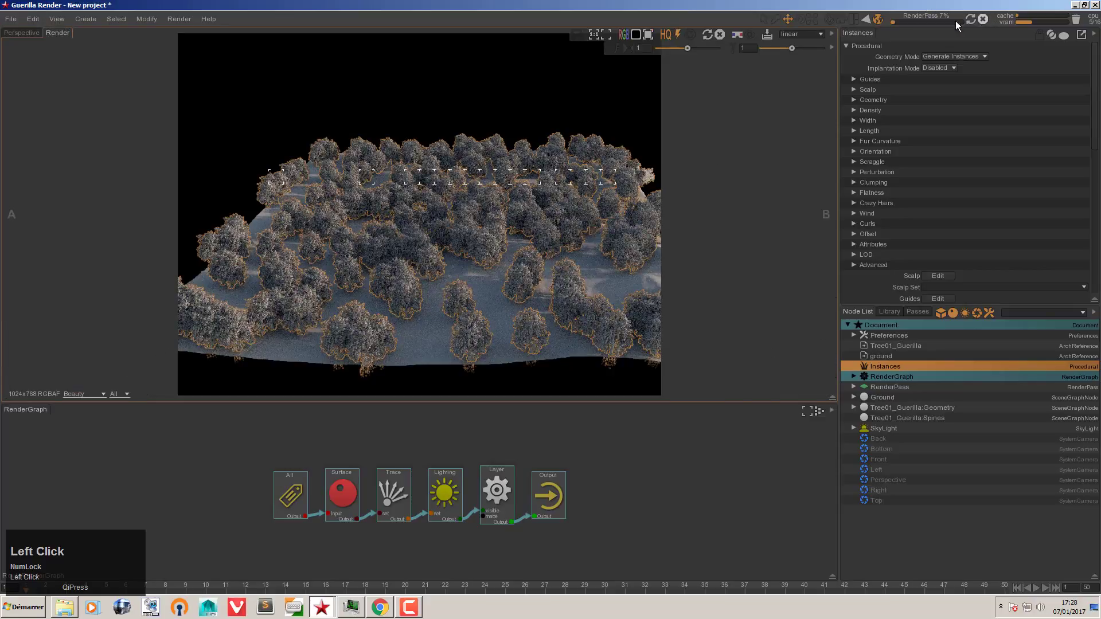
left_click(983, 18)
left_click(28, 33)
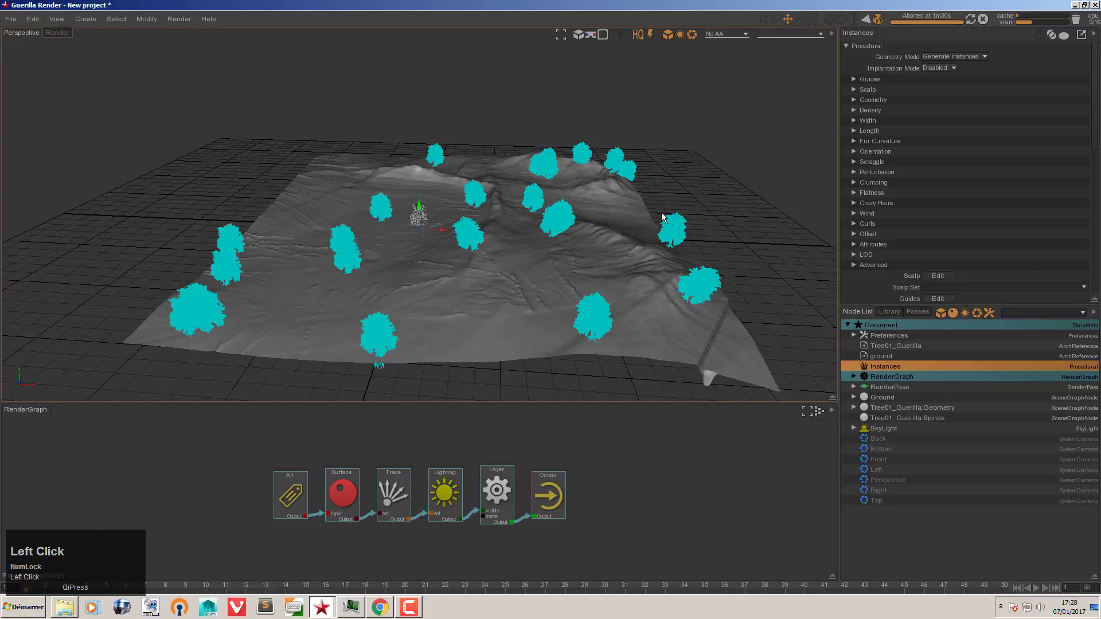
Step: Set the Instances Orientation Axis Direction to World Y
left_click(723, 173)
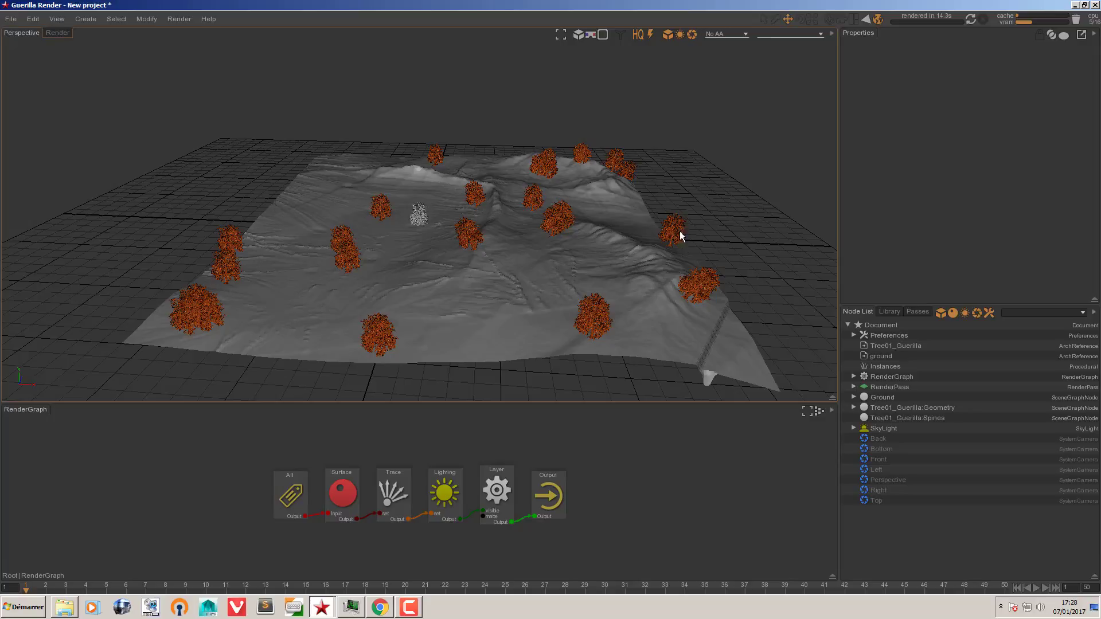
left_click(889, 367)
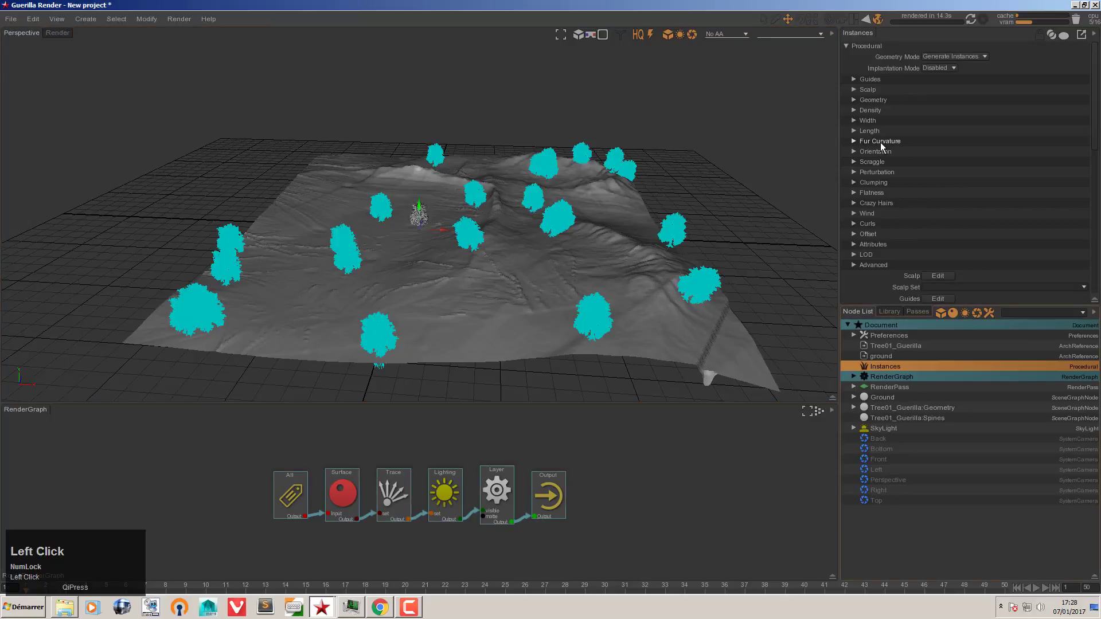
left_click(877, 152)
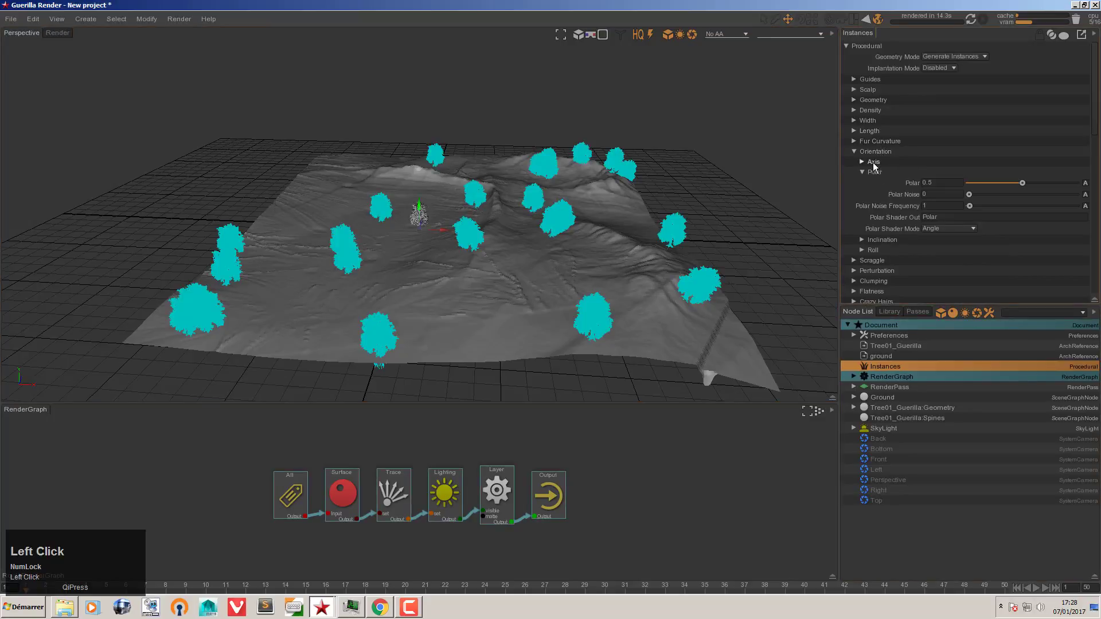
left_click(873, 163)
left_click(937, 172)
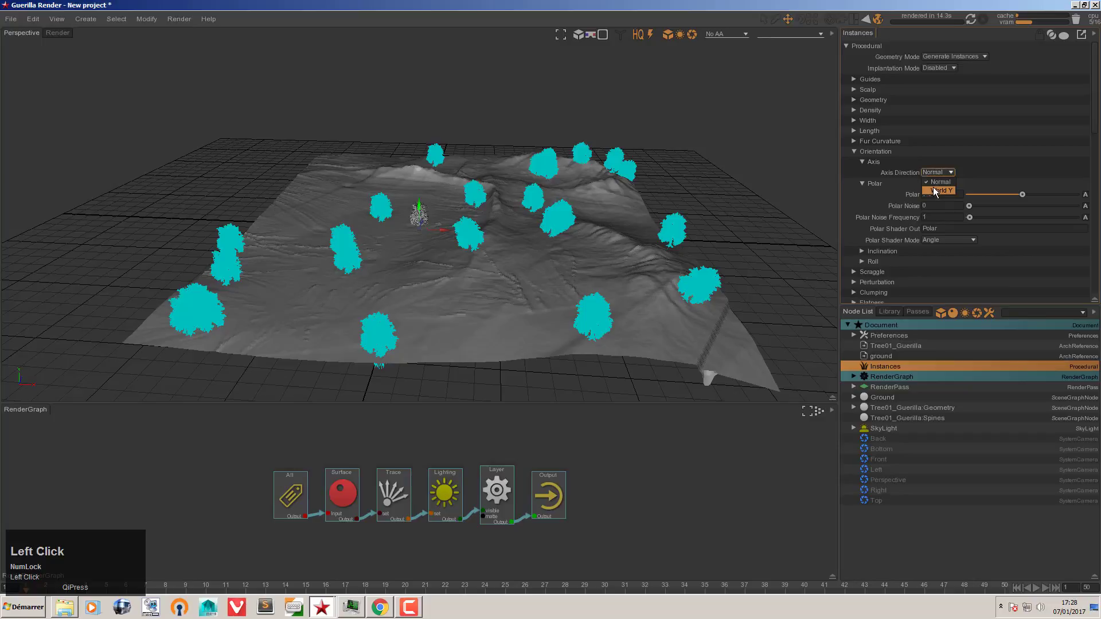
left_click(934, 187)
left_click(875, 184)
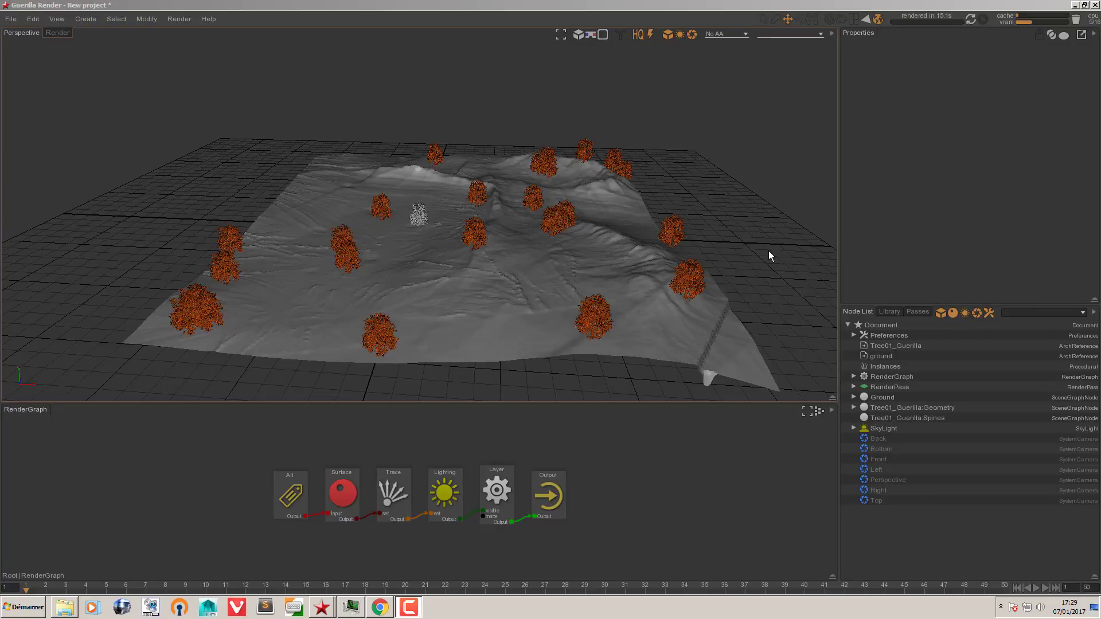
Step: Set the instance Length Min to 0.5 and Length Max to 1.5
left_click(901, 367)
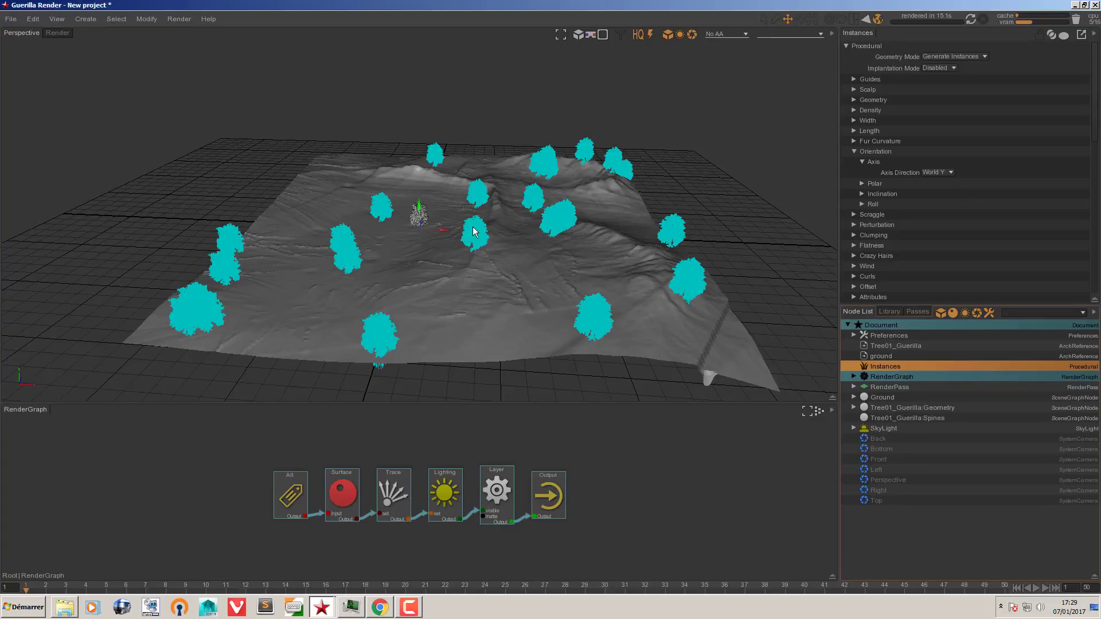
left_click(869, 152)
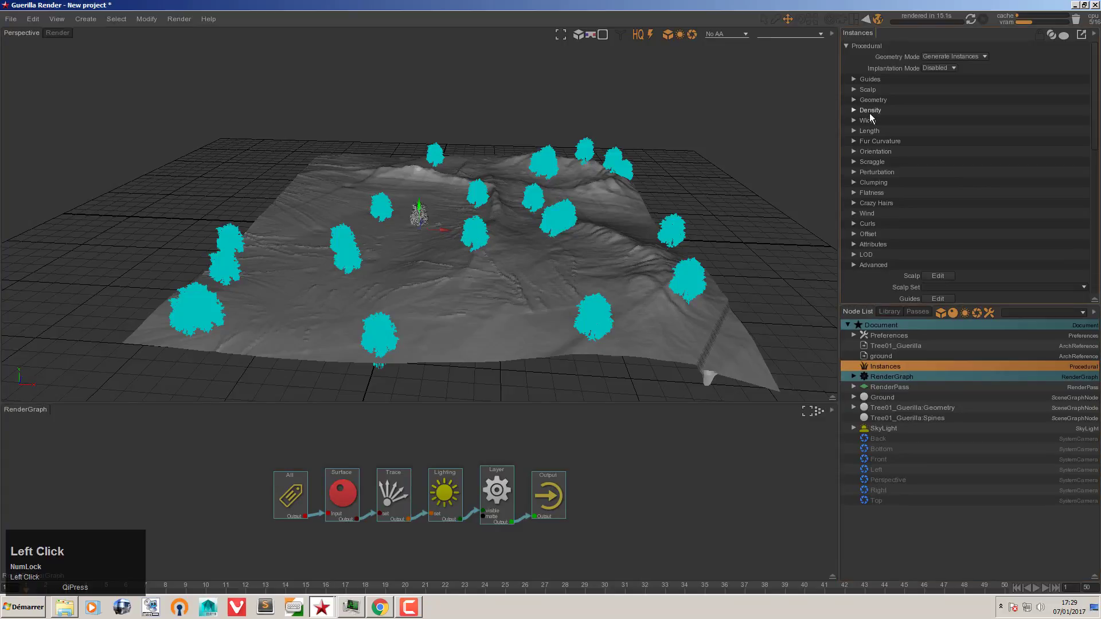
left_click(869, 131)
left_click(935, 153)
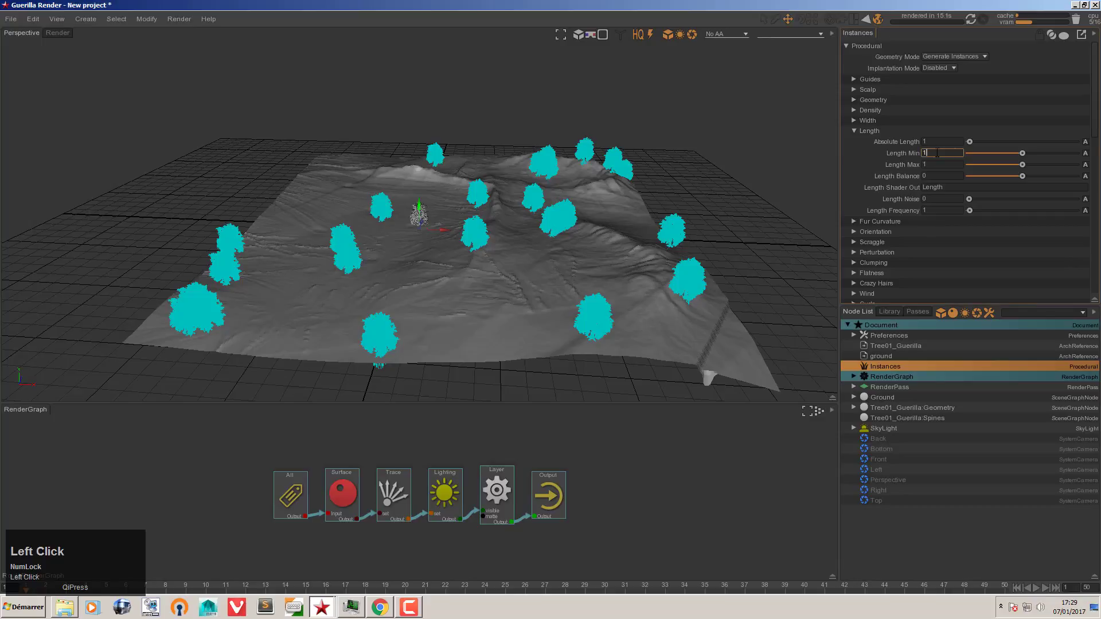
type("0.5")
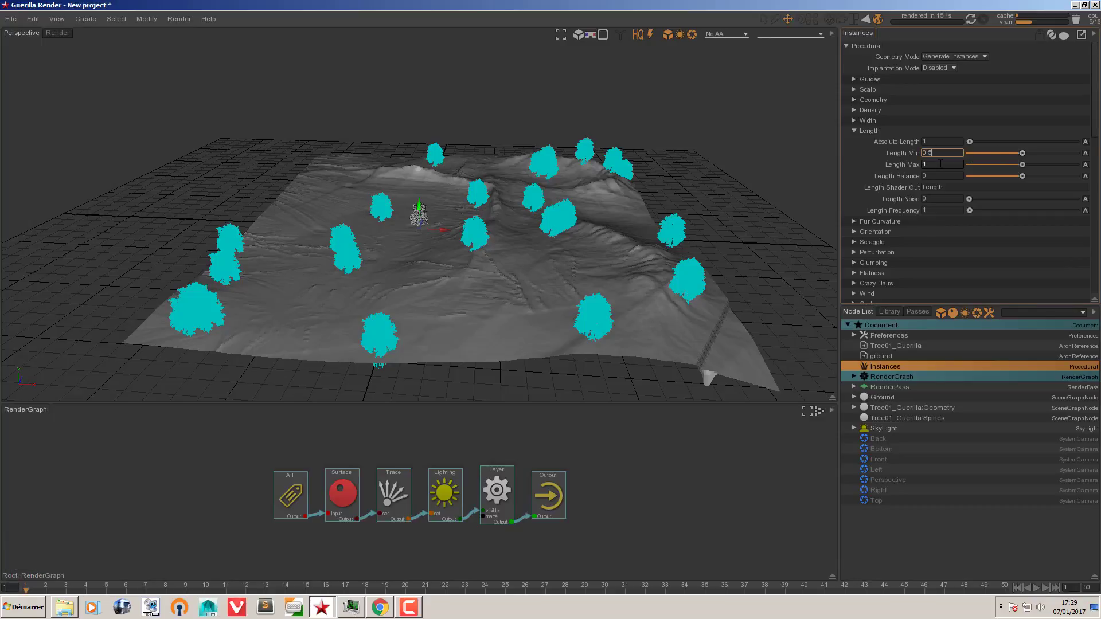
left_click(941, 164)
type("3")
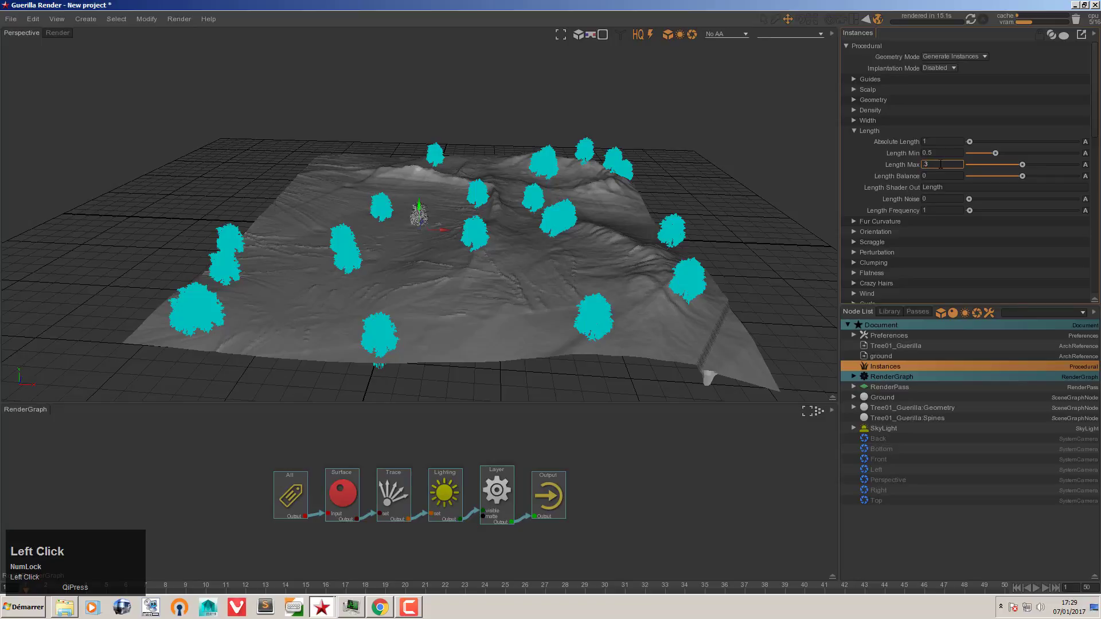
key("BackSpace")
type("1.5")
key("Return")
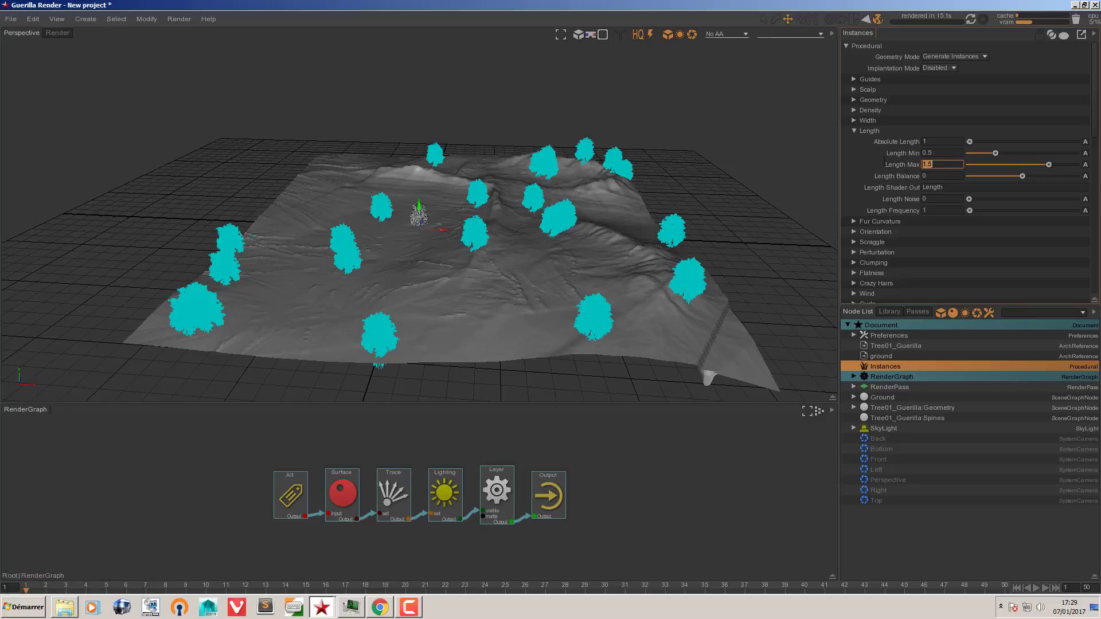
left_click(864, 156)
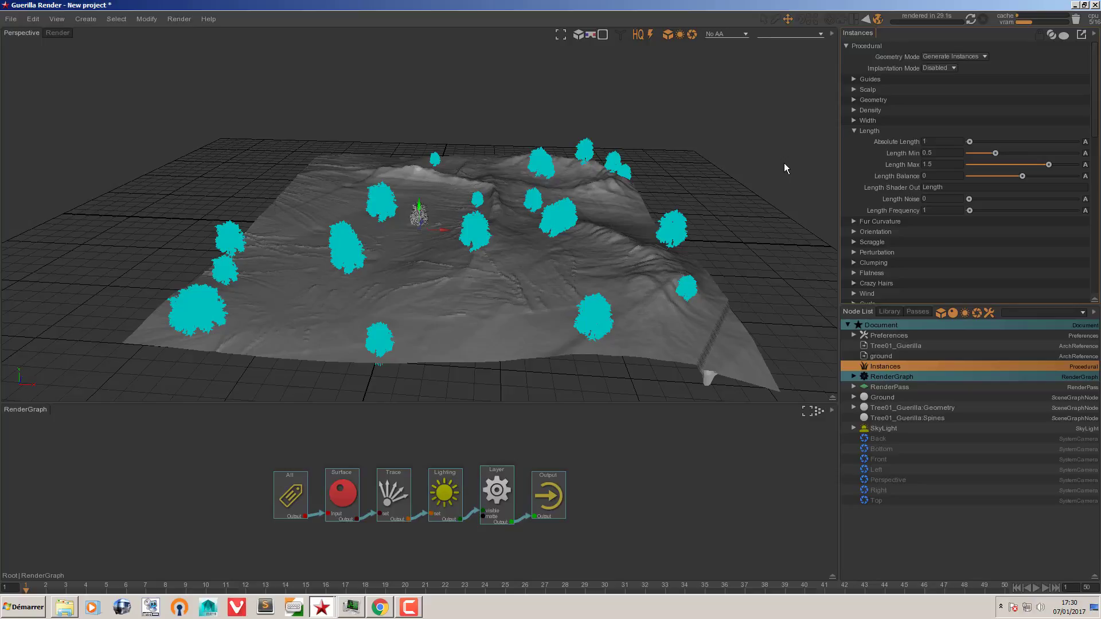
Step: Scroll the Guerilla Console log to the end, close the console, and launch a progressive forest render
left_click(57, 19)
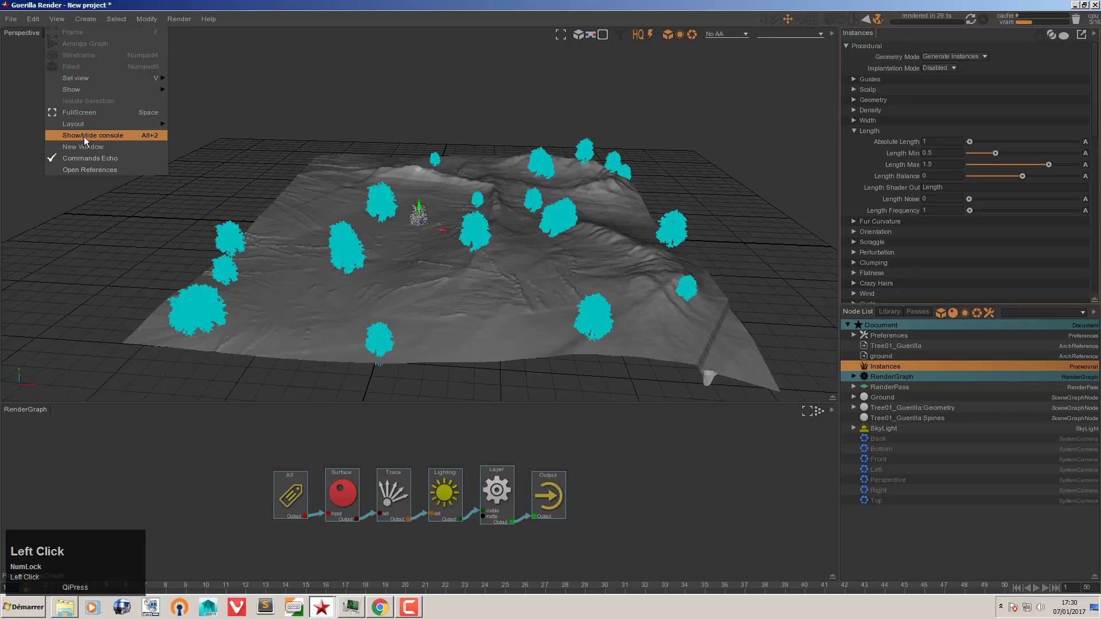
left_click(83, 136)
left_click(65, 20)
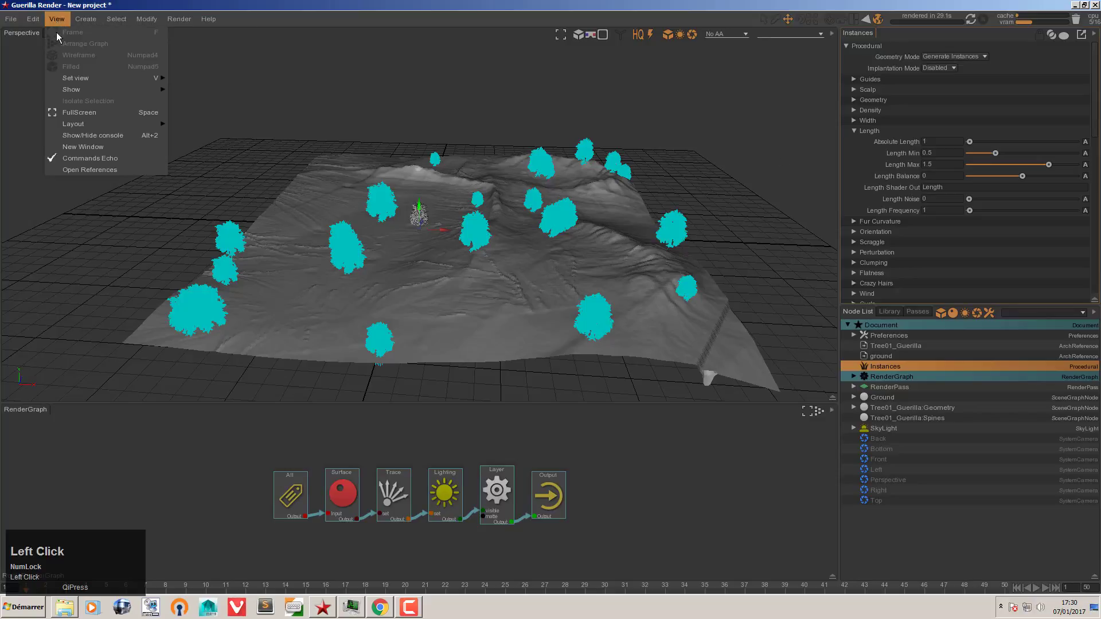
left_click(71, 136)
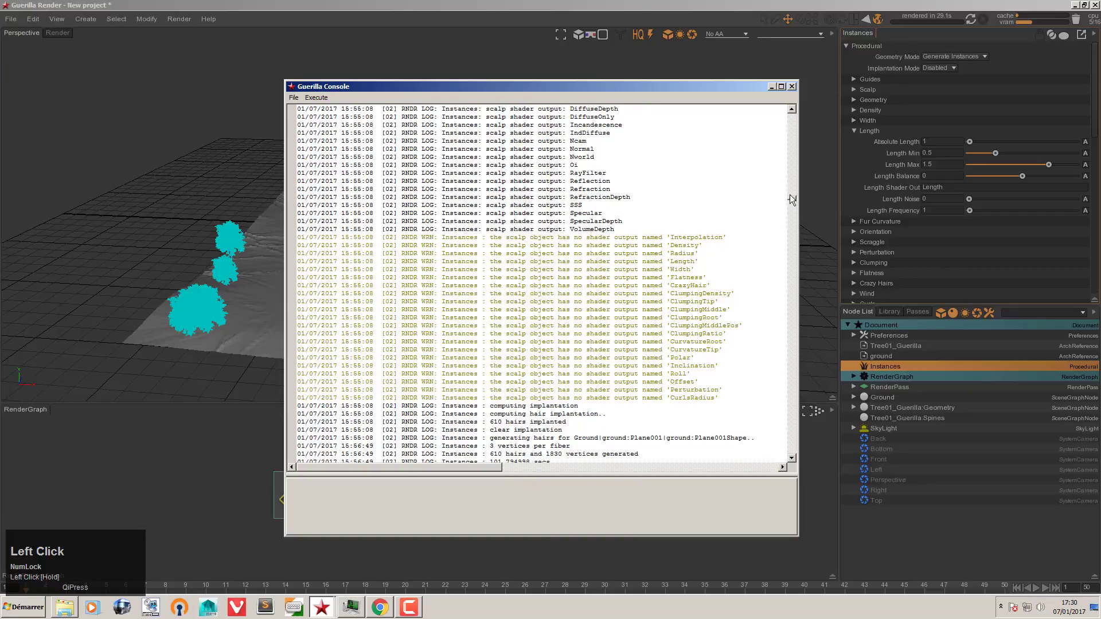
left_click_drag(790, 194, 783, 463)
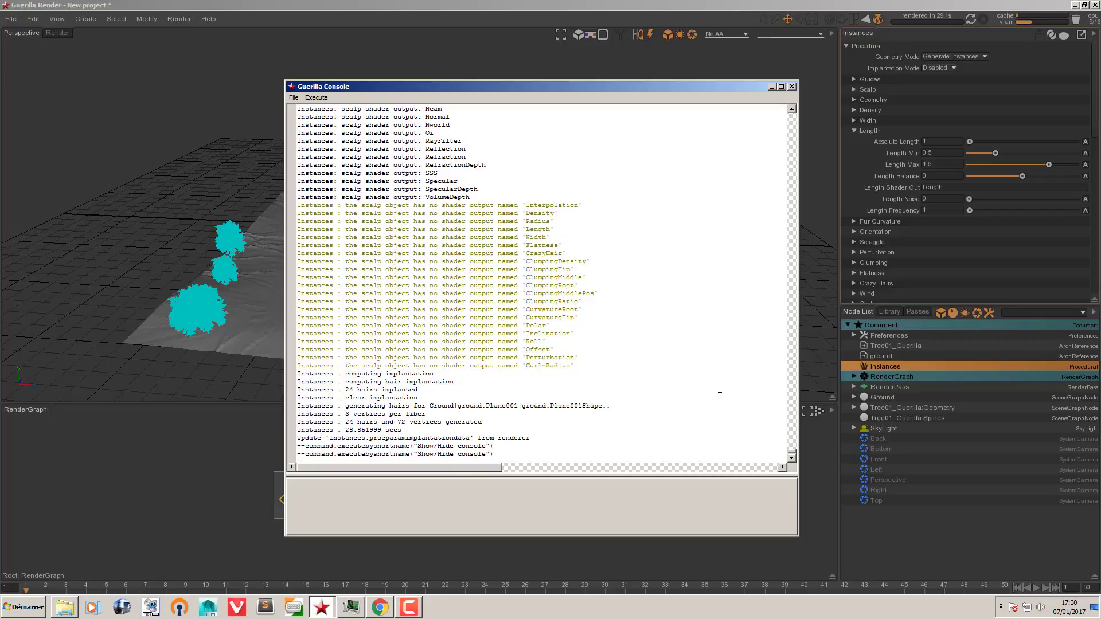
scroll(698, 346, "down", 1)
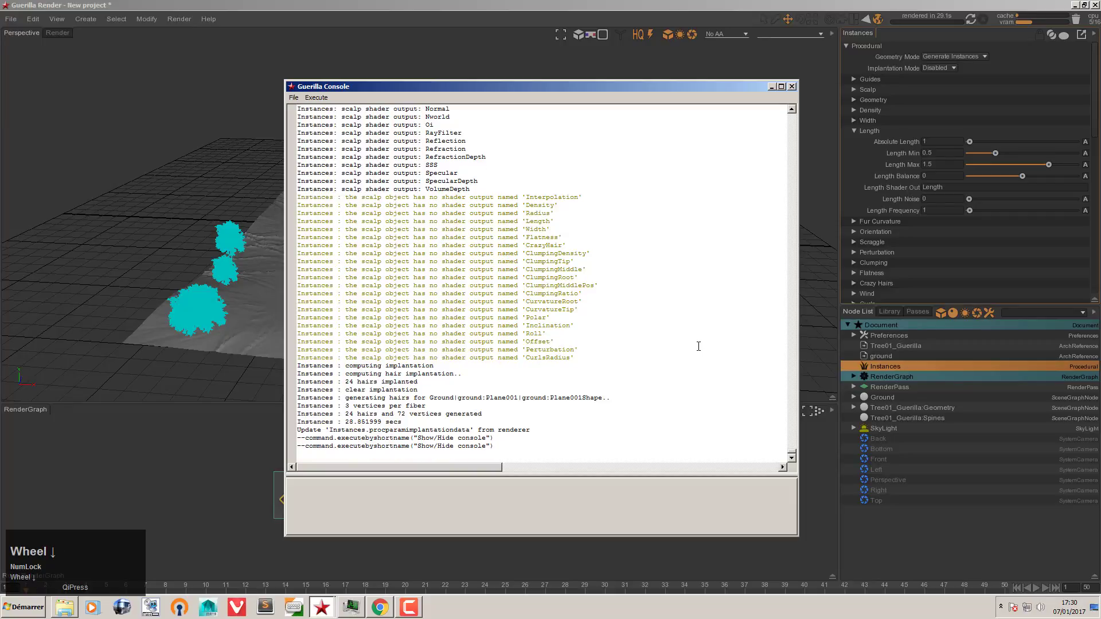
left_click(792, 86)
left_click(56, 33)
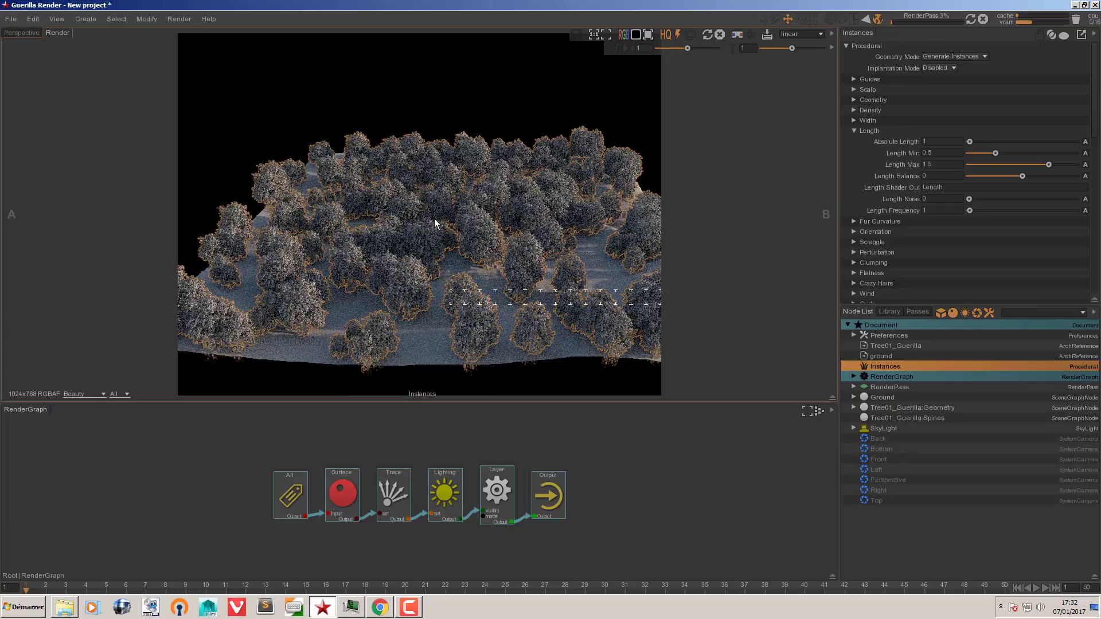
Step: Stop the running forest render, leaving it aborted at 1m12s
left_click(982, 19)
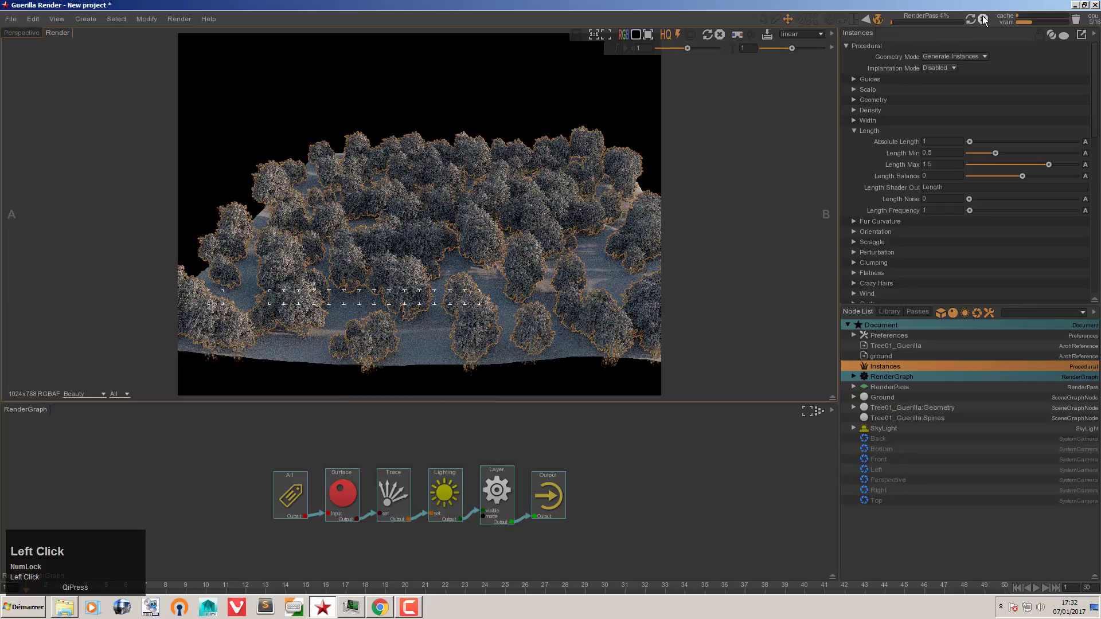
left_click(882, 356)
left_click(883, 366)
Step: Collapse the Instances Length settings and expand Orientation to show the Polar options
left_click(870, 131)
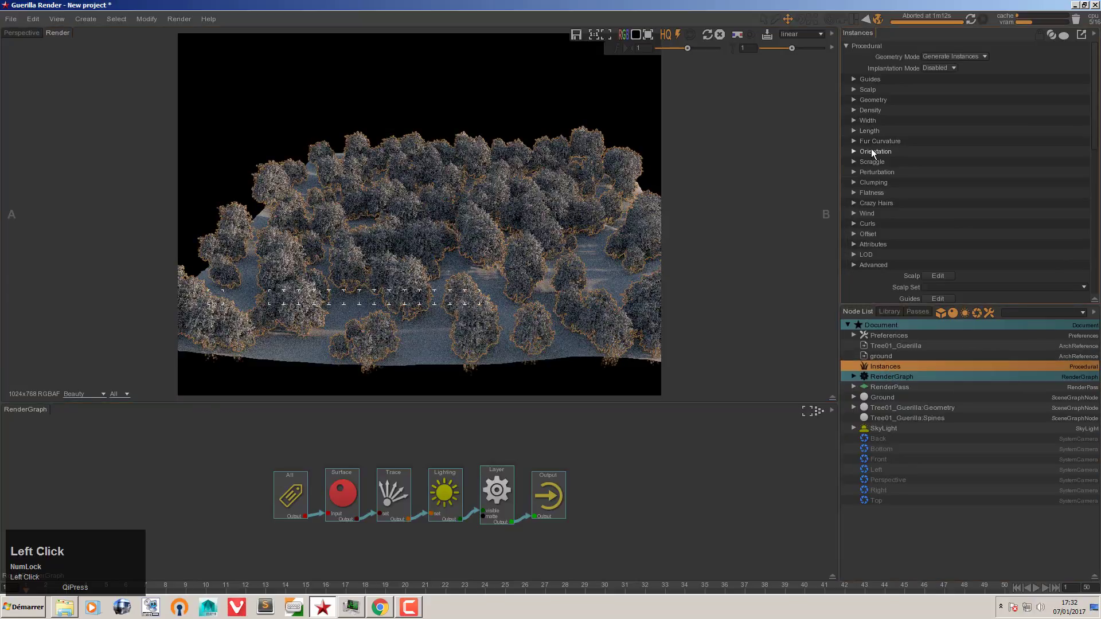
left_click(872, 151)
left_click(875, 184)
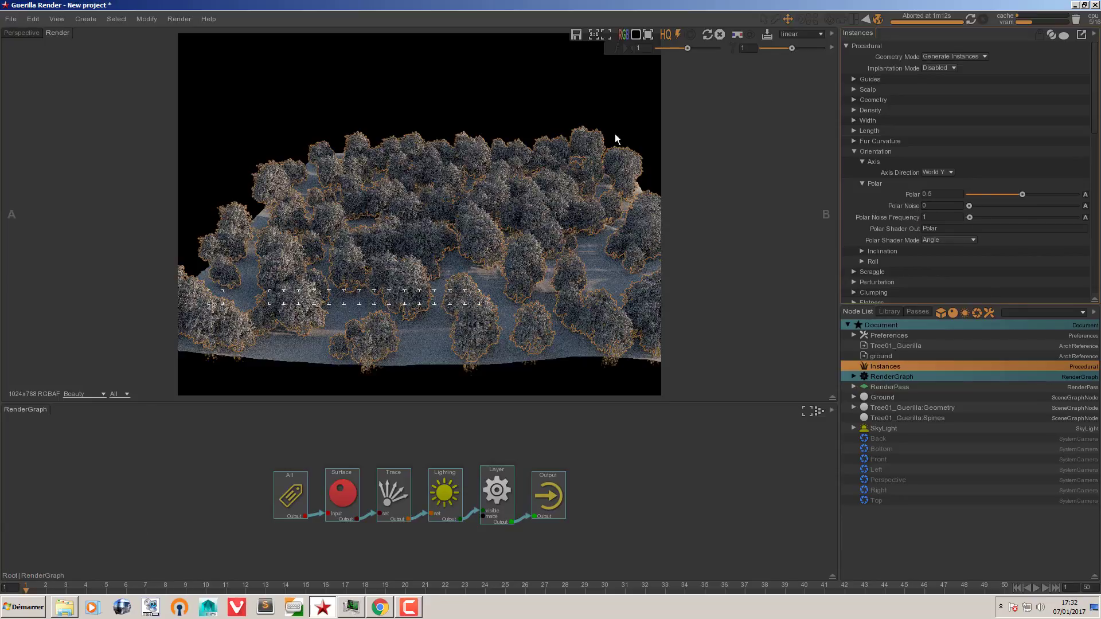
Step: Back in the Perspective view, set the instances' Polar Noise from 0 to 1
left_click(34, 33)
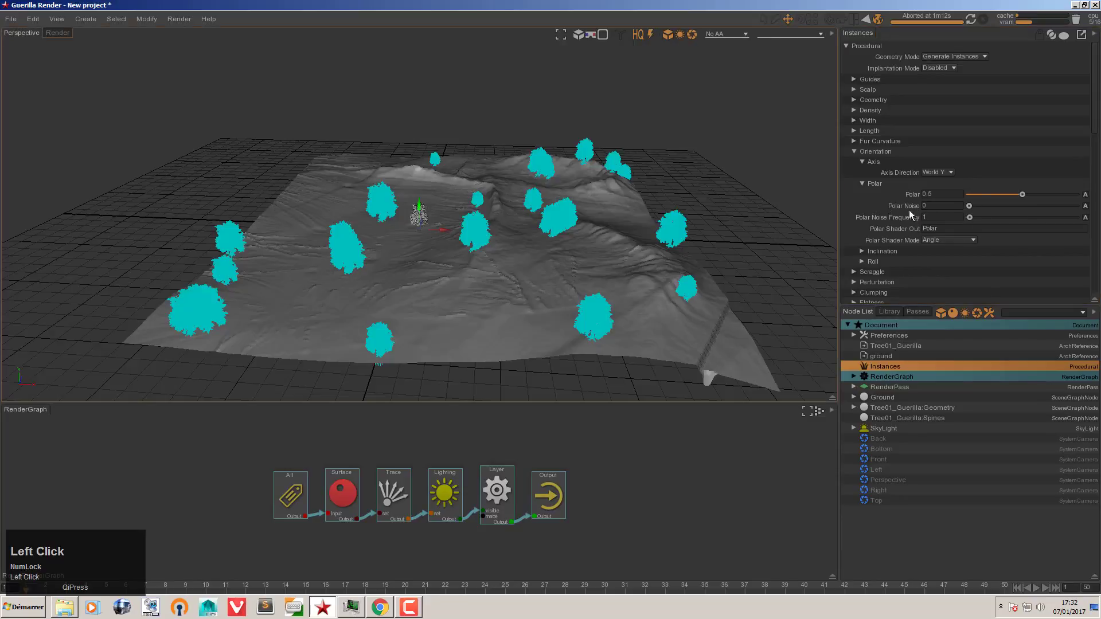
left_click_drag(969, 206, 1076, 205)
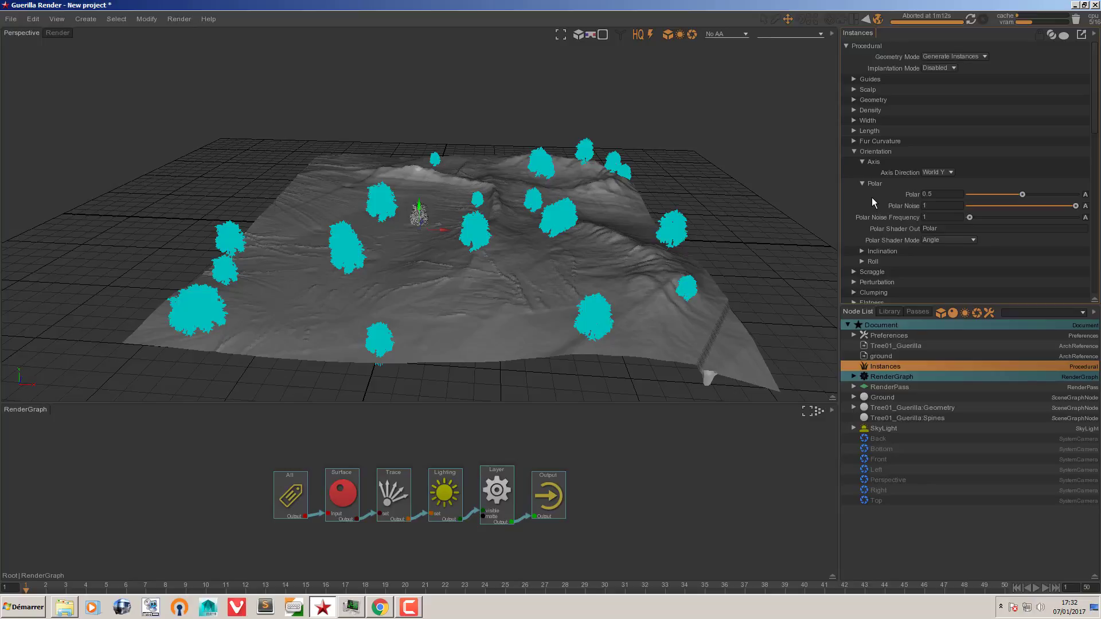
left_click(351, 606)
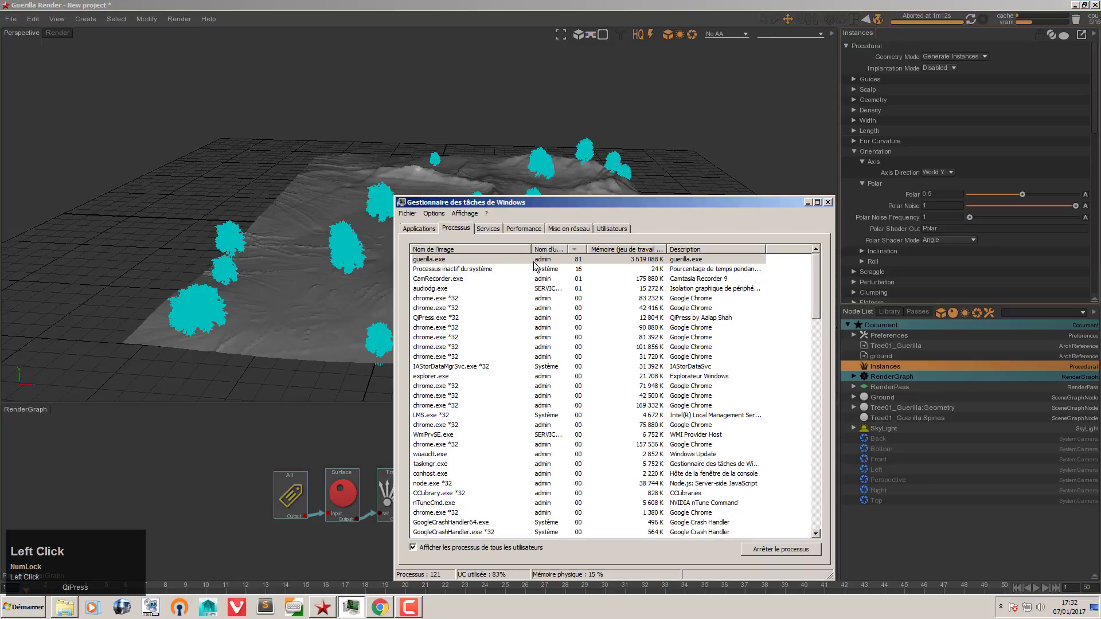
left_click(524, 229)
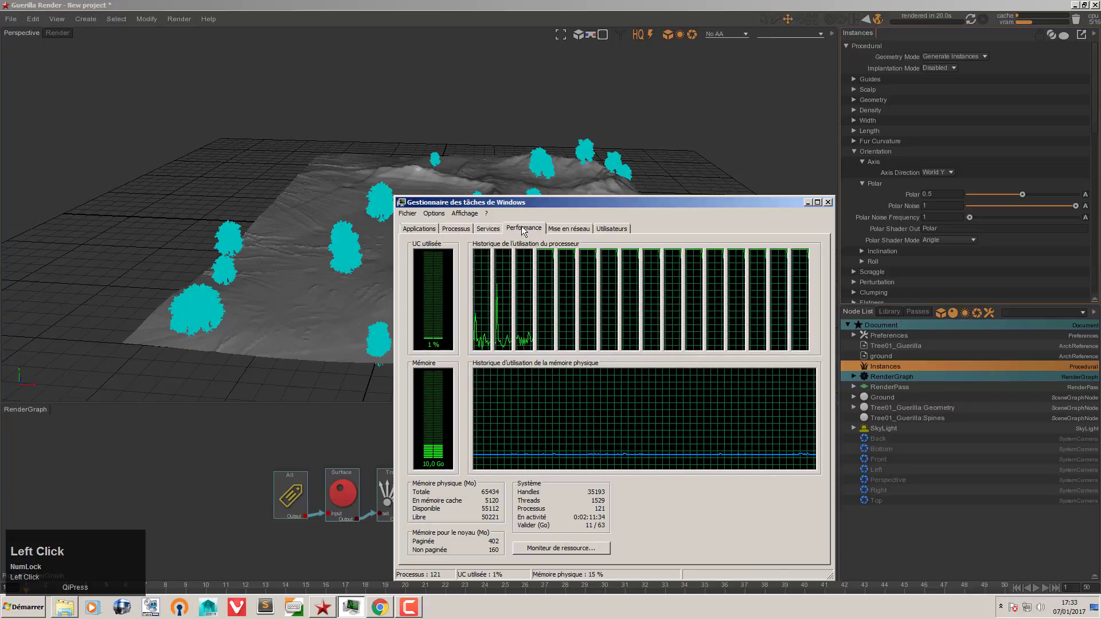
left_click(869, 208)
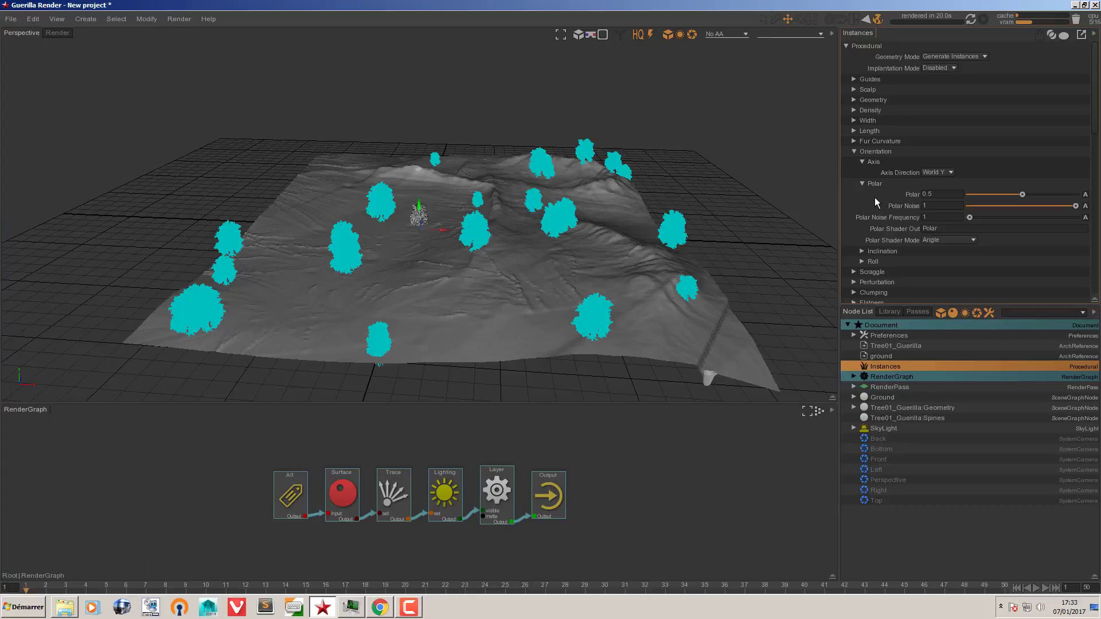
left_click(50, 32)
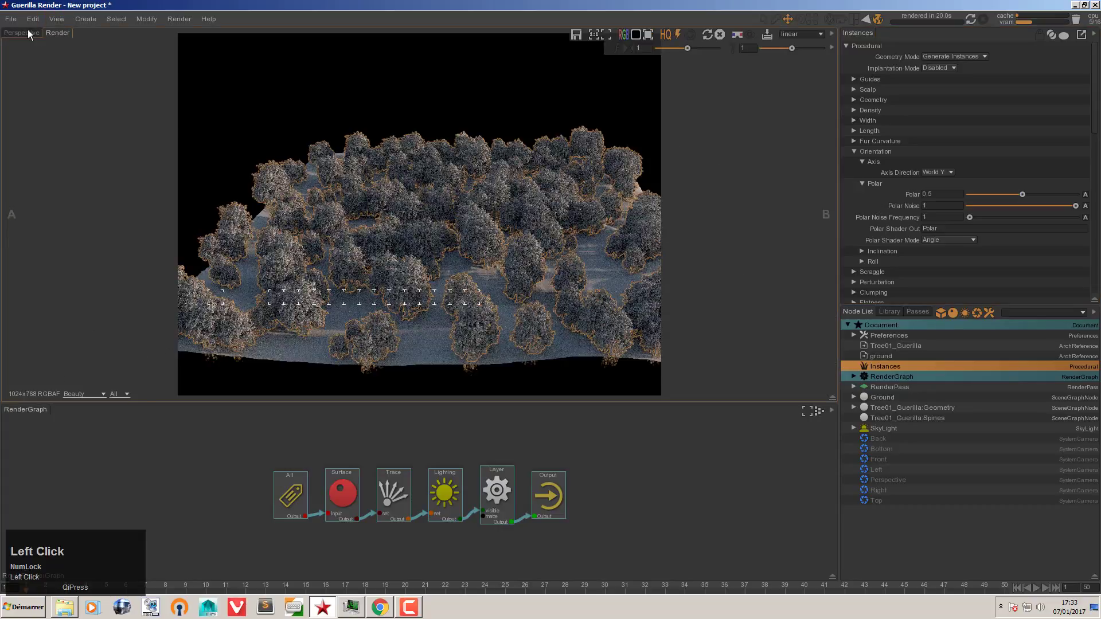
left_click(27, 31)
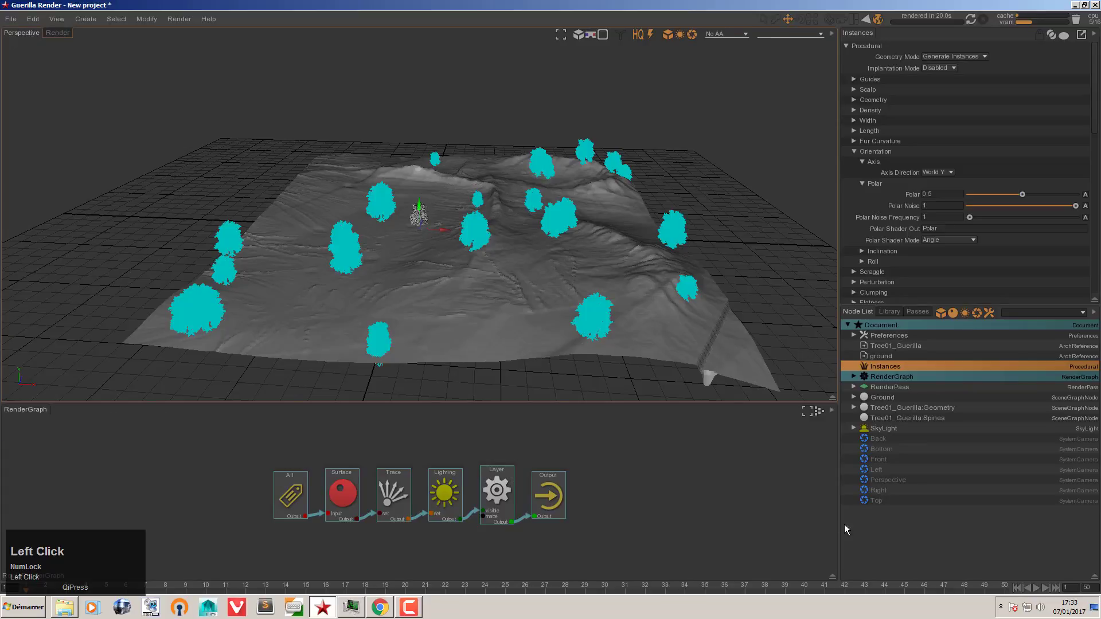
Step: Create a RenderGraph node from the Create menu and rename it Tree01_renderGraph in the Node List
left_click(86, 19)
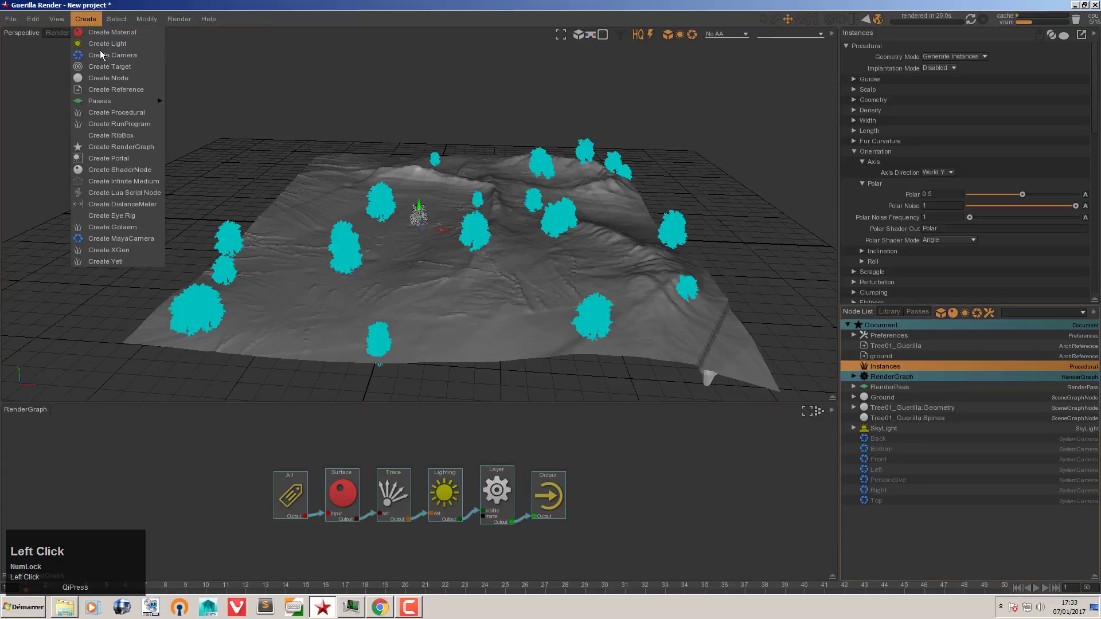
left_click(132, 149)
double_click(882, 376)
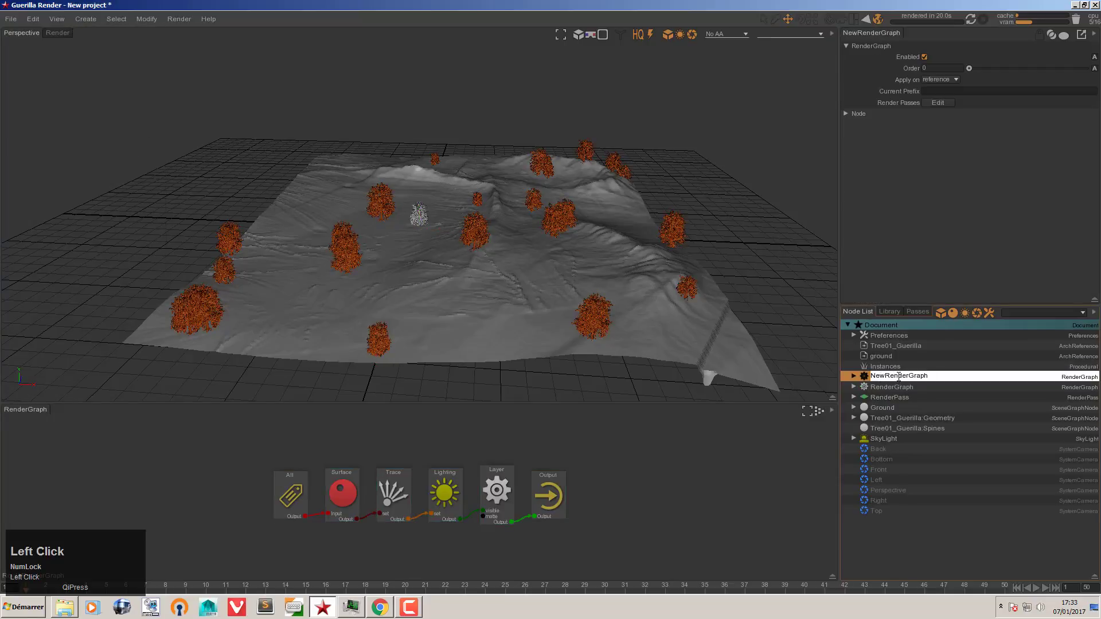
left_click_drag(927, 377, 856, 379)
type("Tree")
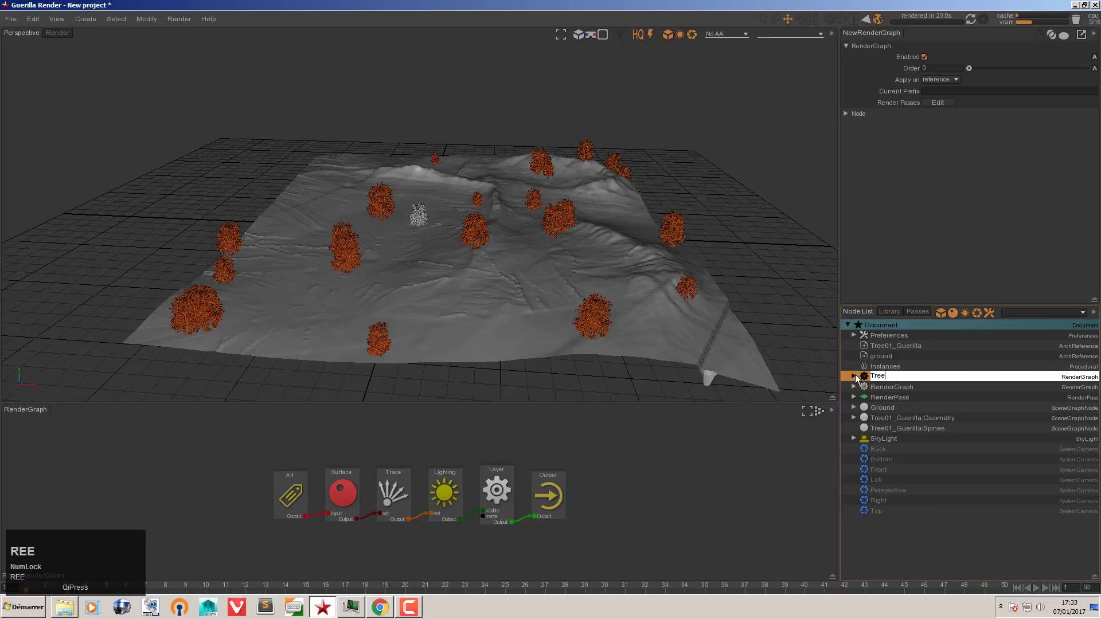
type("01")
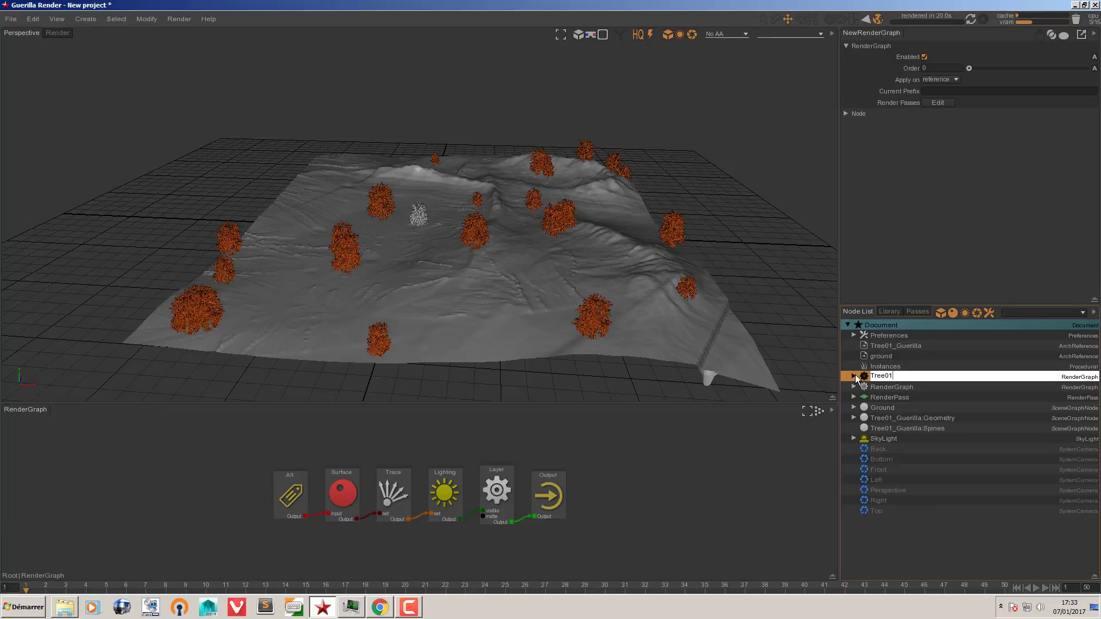
key("Return")
left_click(887, 374)
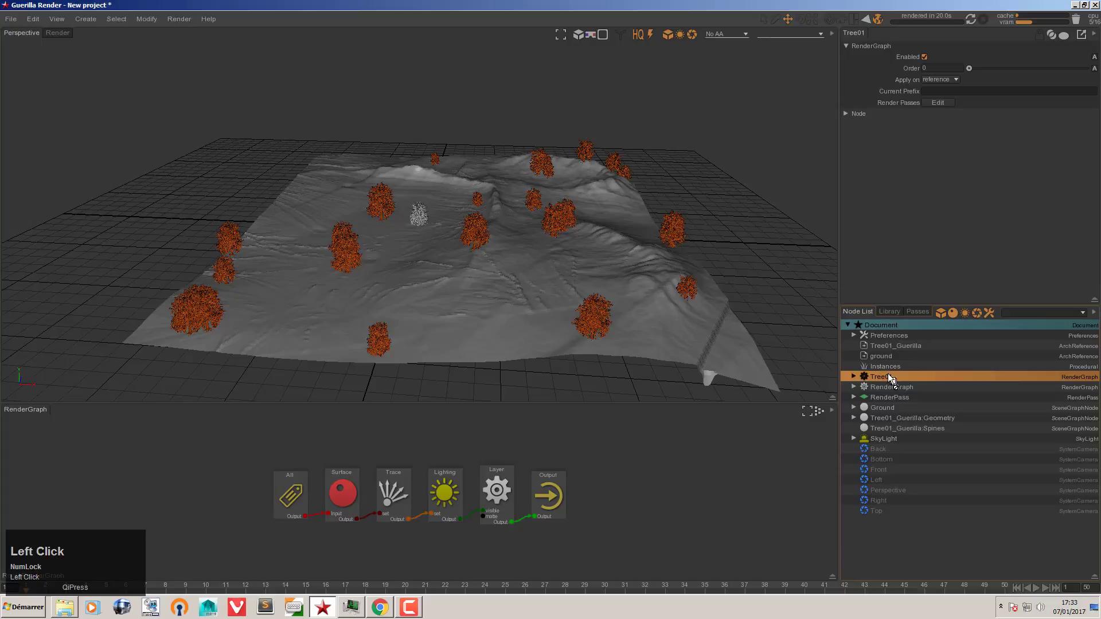
type("_renderGr")
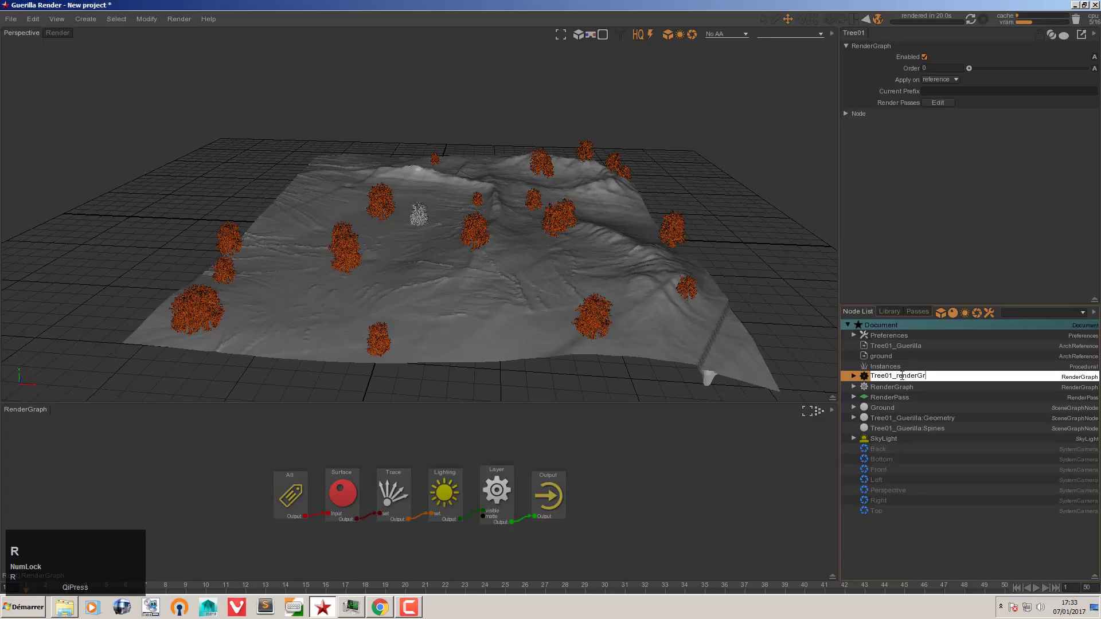
type("aph")
key("BackSpace")
key("BackSpace")
key("BackSpace")
type("aph")
key("Return")
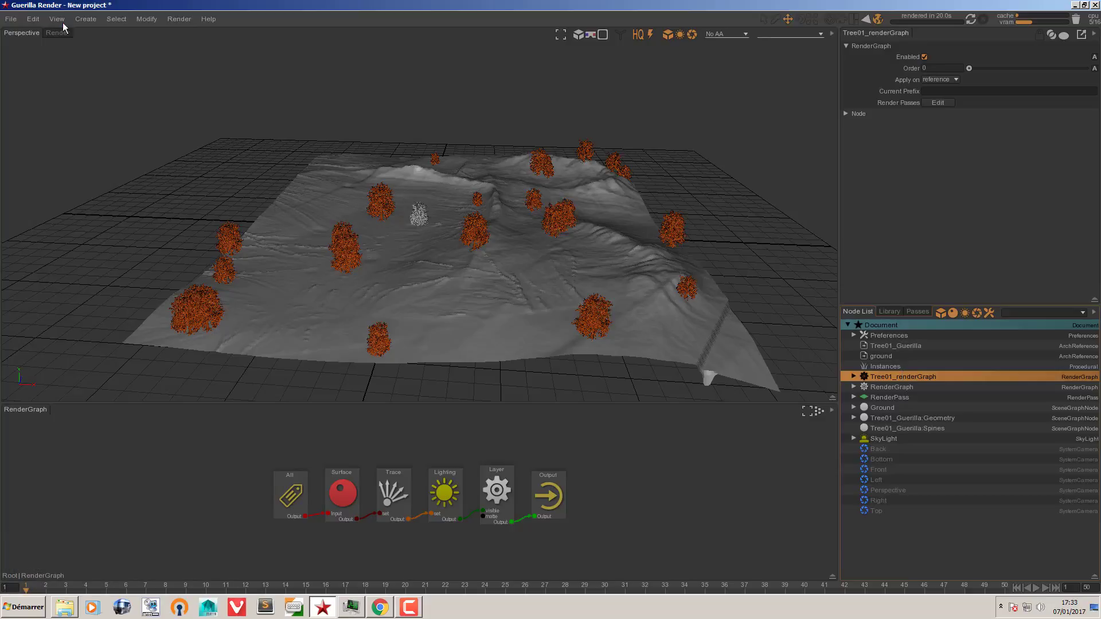
left_click(11, 20)
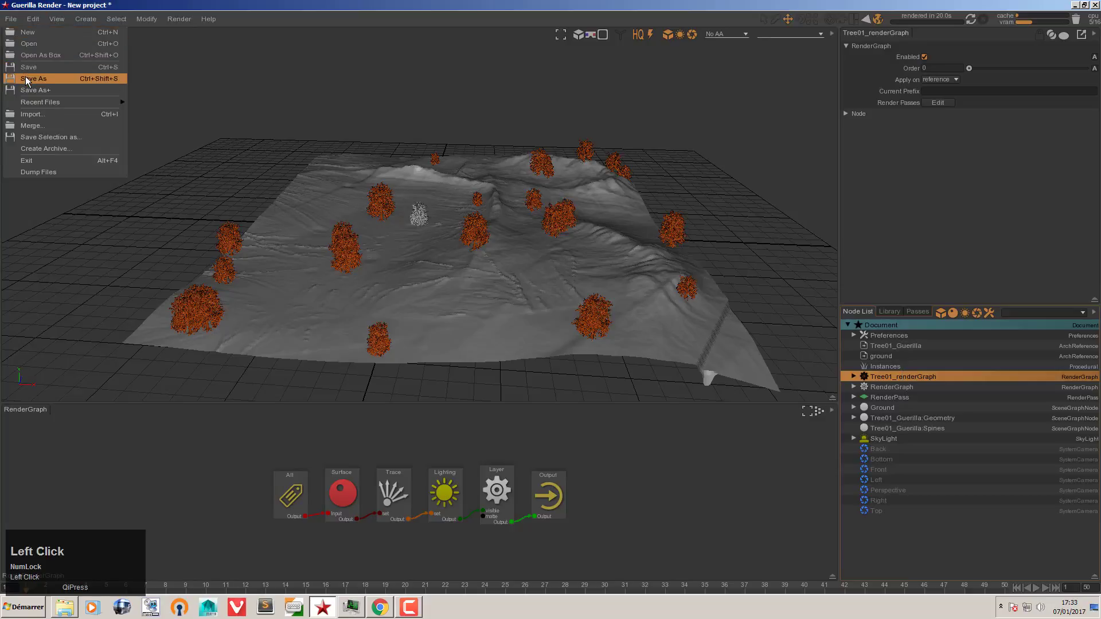
Step: Save the project under the new name instancesForestVideo_01
left_click(26, 78)
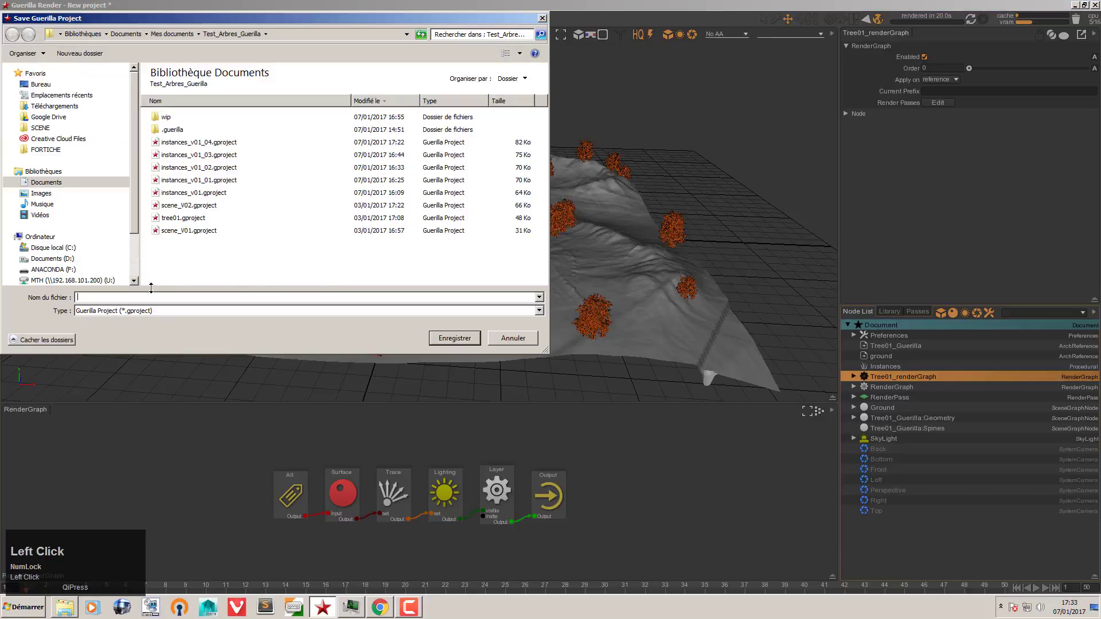
type("inst")
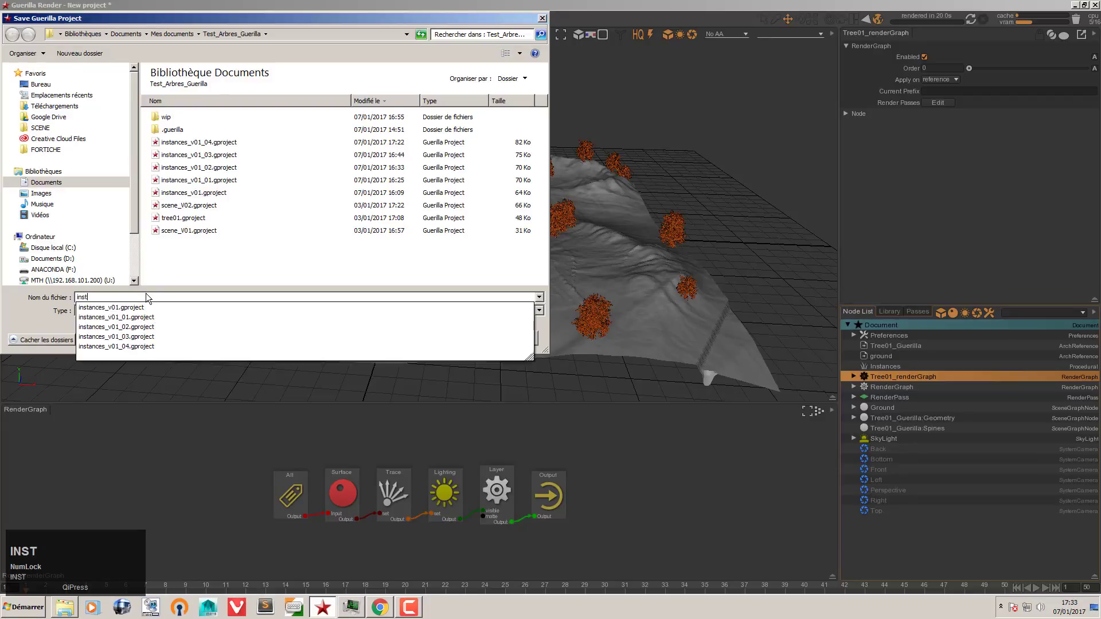
type("ancesForews")
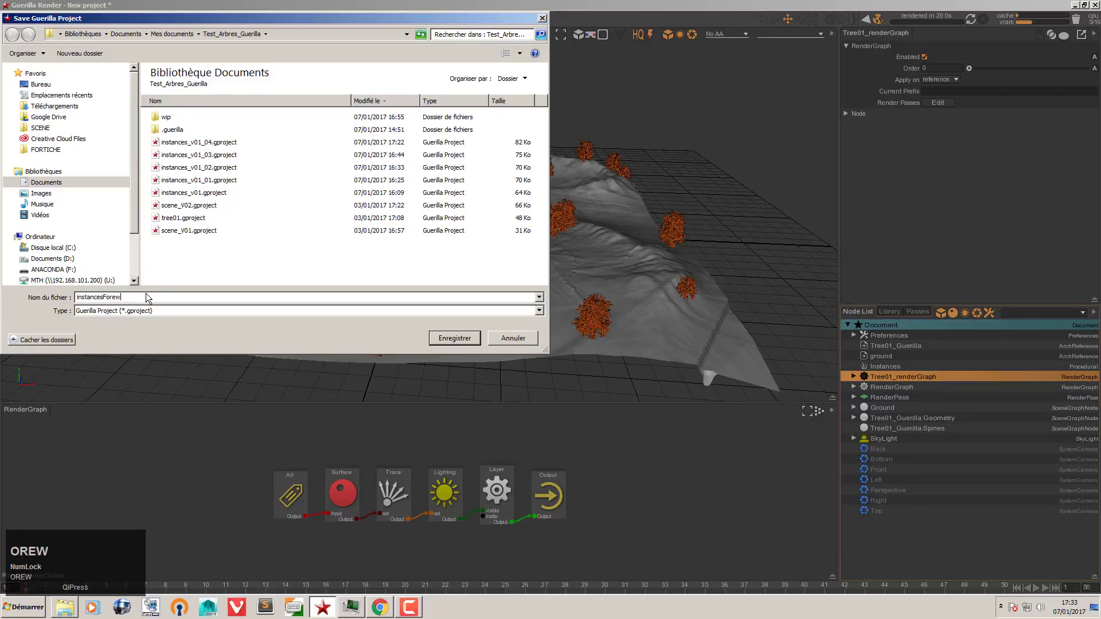
key("BackSpace")
key("BackSpace")
type("stVideo_01")
key("Return")
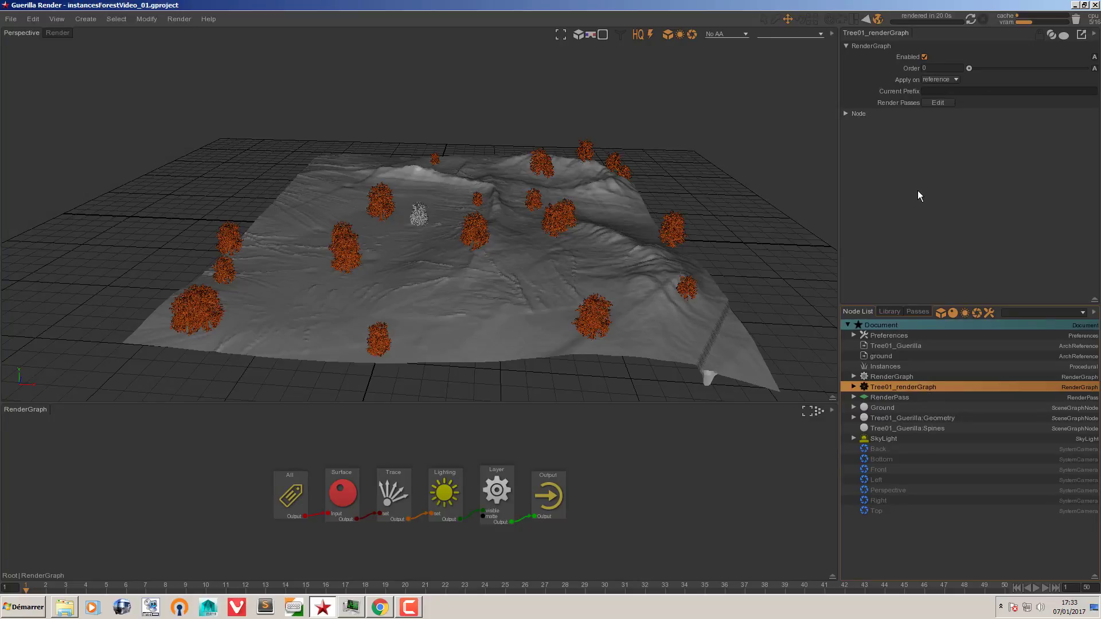
Step: Make Tree01_renderGraph apply by prefix and set its Order to 1
left_click(941, 80)
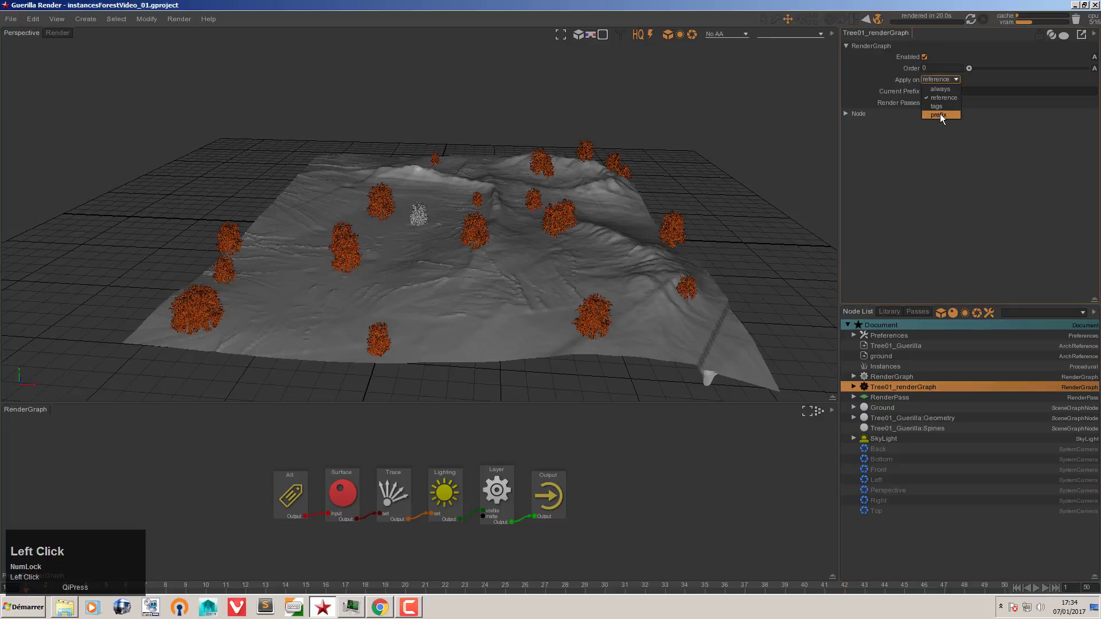
left_click(940, 114)
left_click(936, 67)
type("1")
key("Return")
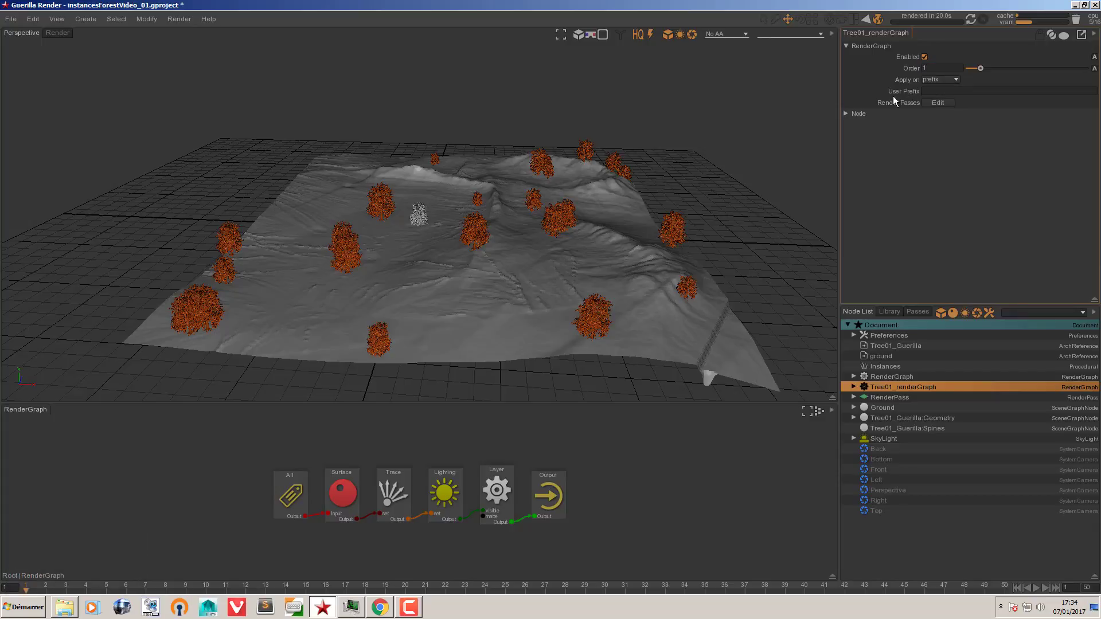
Step: Copy Tree01 from the tree geometry's name and paste it as the render graph's User Prefix
left_click(897, 419)
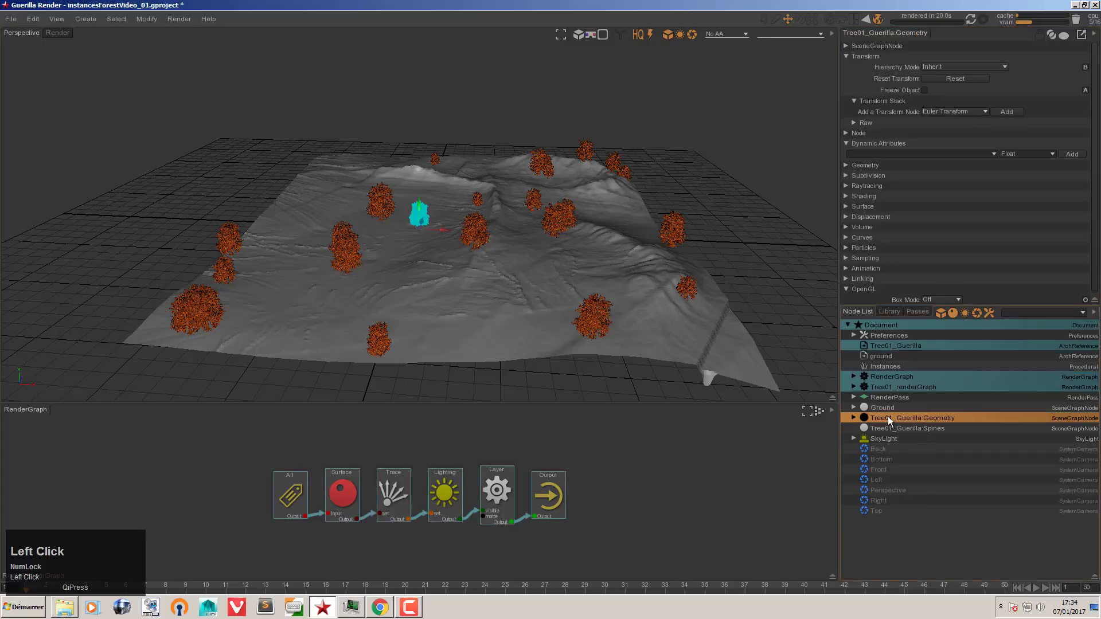
double_click(890, 417)
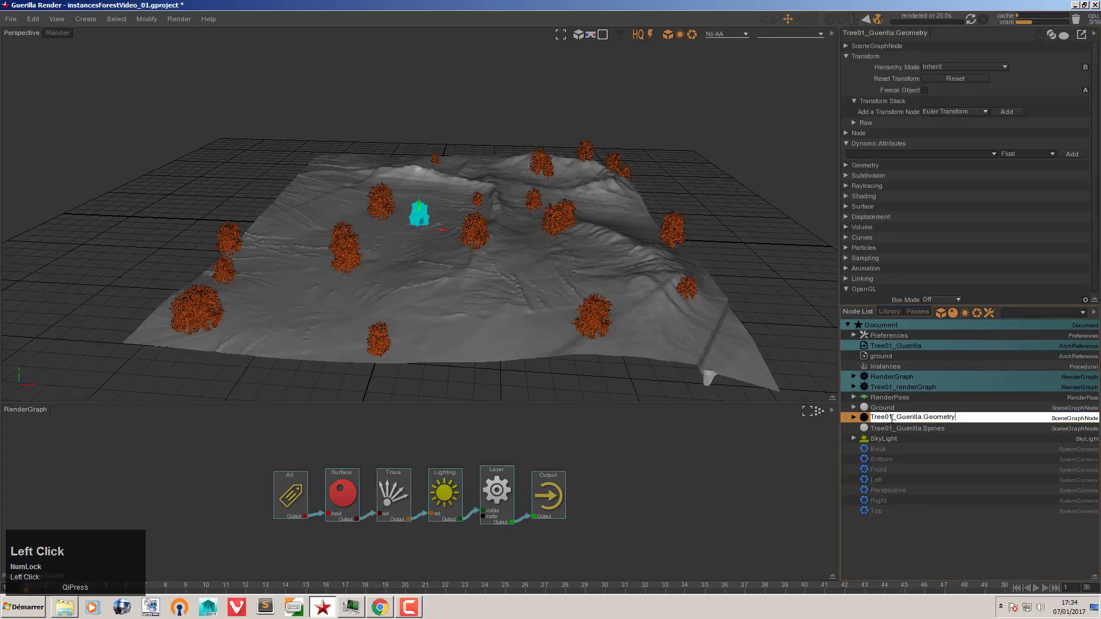
left_click_drag(890, 418, 864, 420)
key("ctrl+c")
left_click(909, 526)
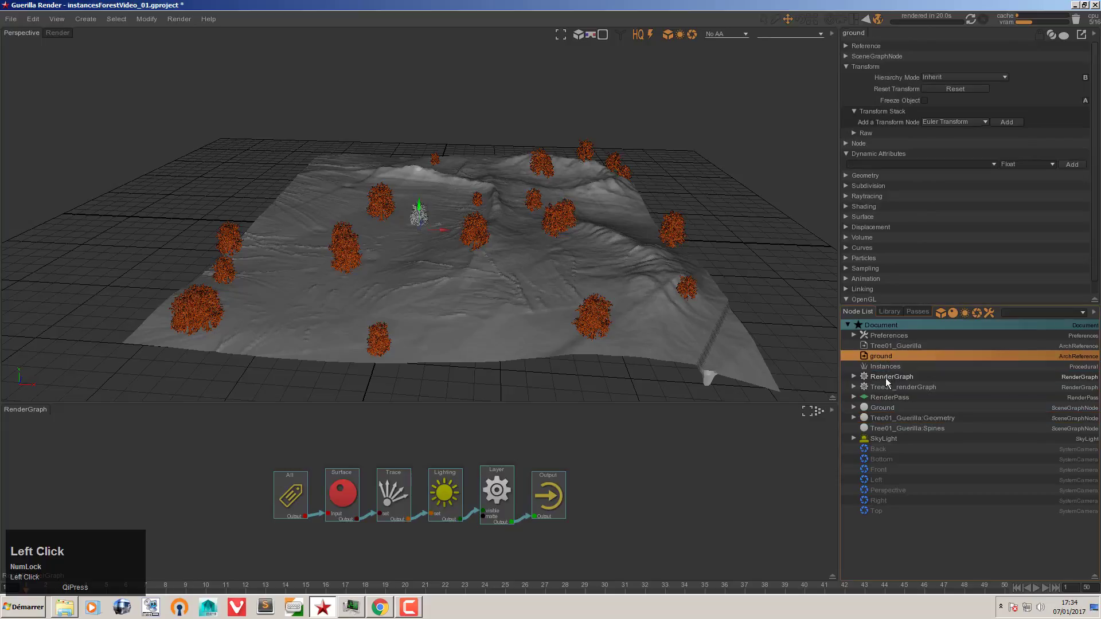
left_click(893, 384)
left_click(938, 91)
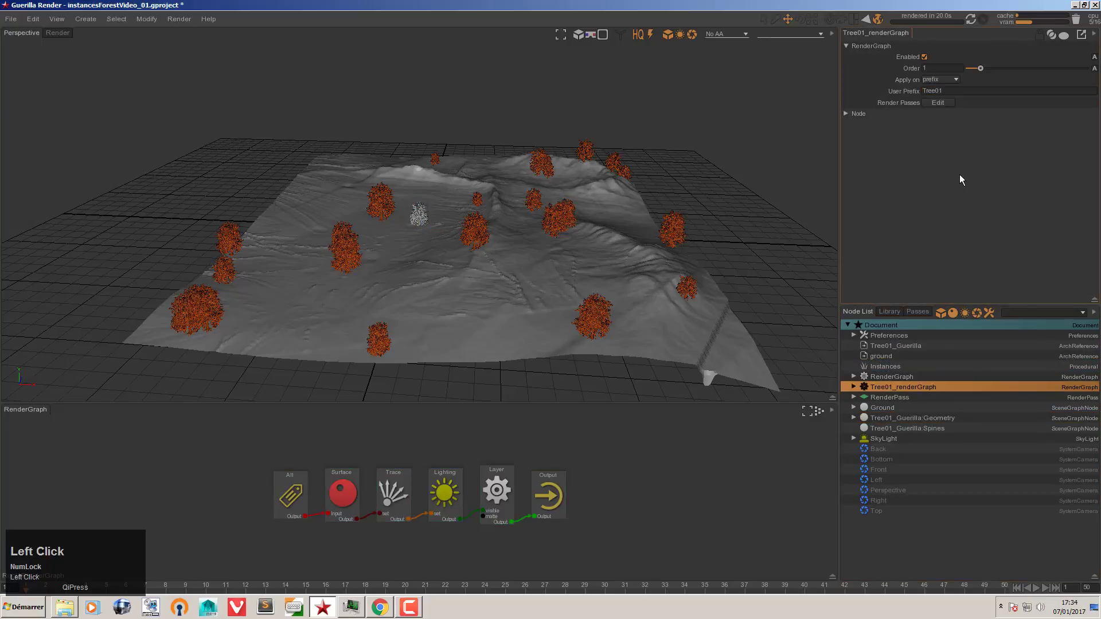
key("ctrl+v")
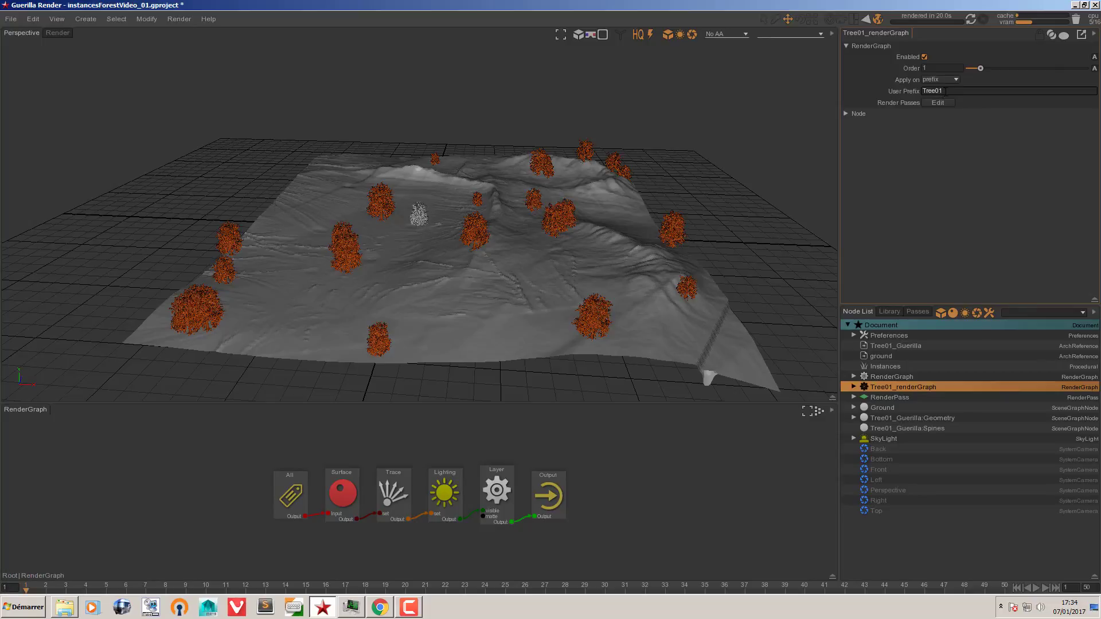
Step: Replace the User Prefix with Tree01_Guerilla: taken from the geometry name
left_click(896, 420)
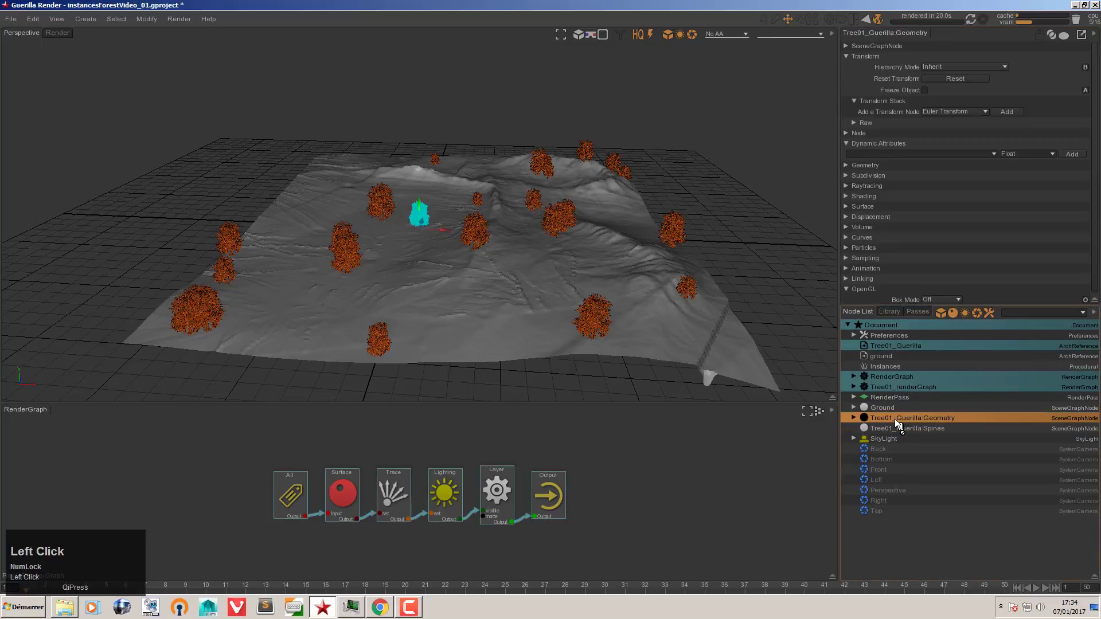
double_click(900, 418)
left_click_drag(924, 417, 838, 415)
left_click(898, 386)
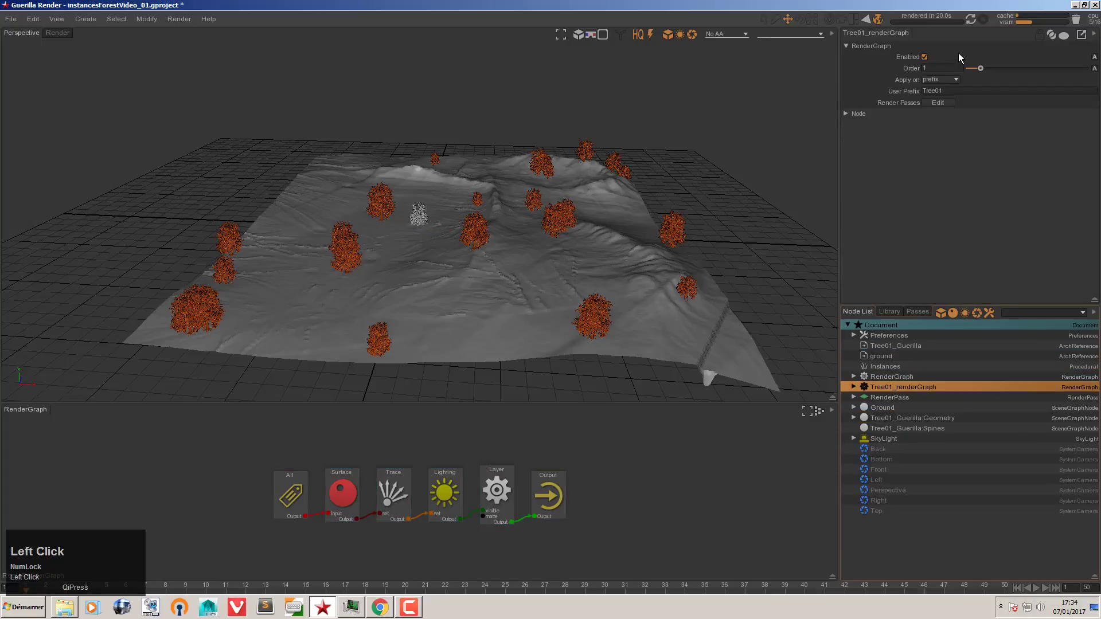
double_click(932, 90)
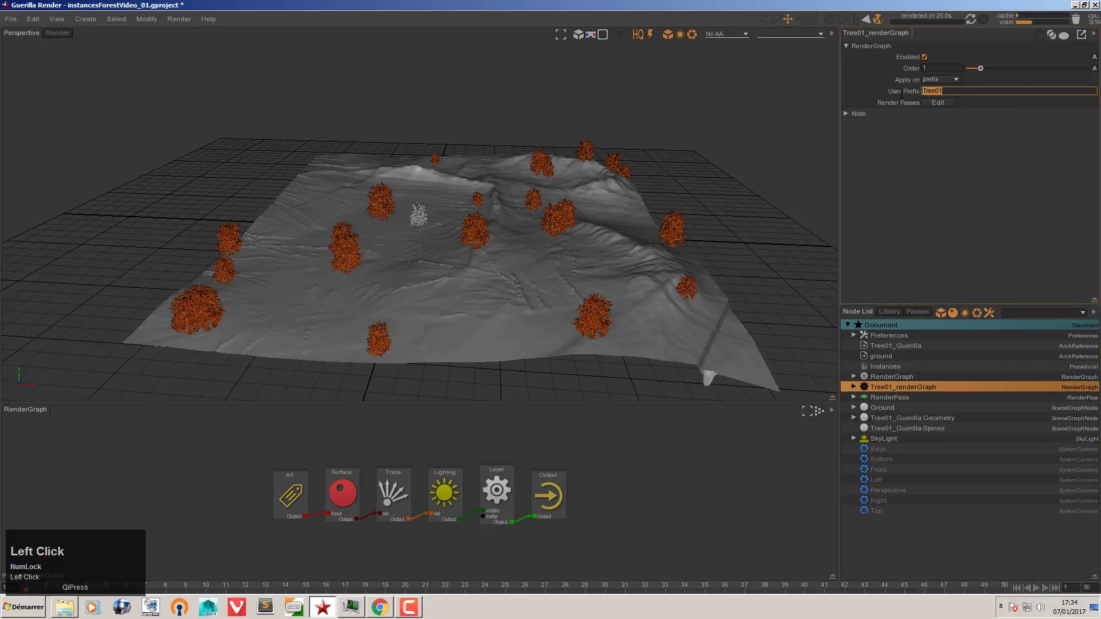
key("ctrl+v")
left_click(951, 151)
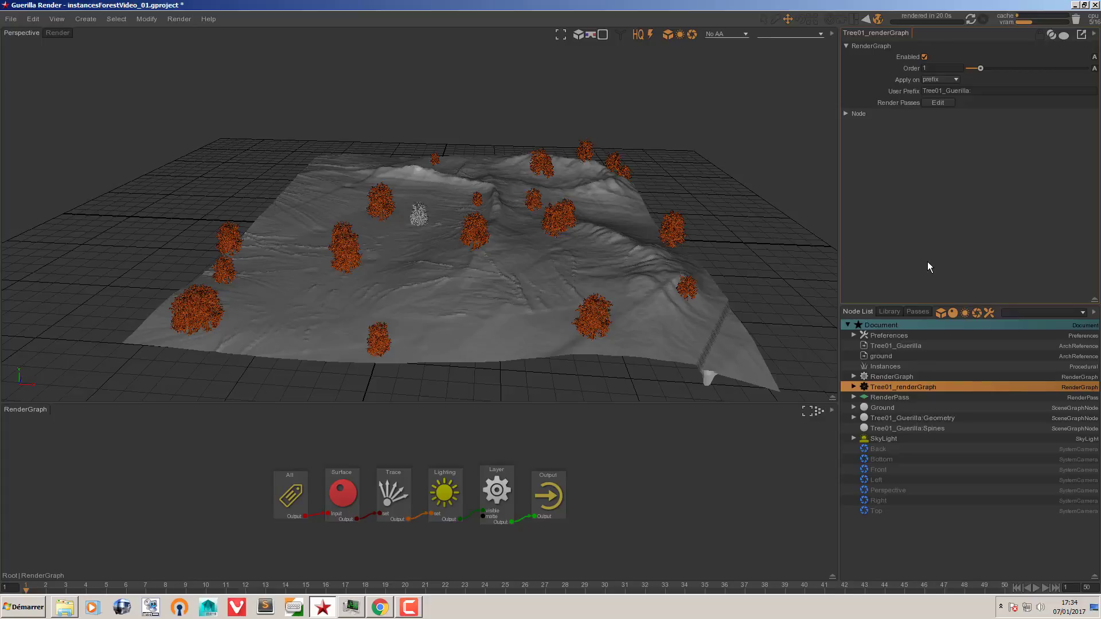
Step: In Tree01_renderGraph, delete the Trace, Lighting, Layer and All nodes, keeping Surface
double_click(683, 492)
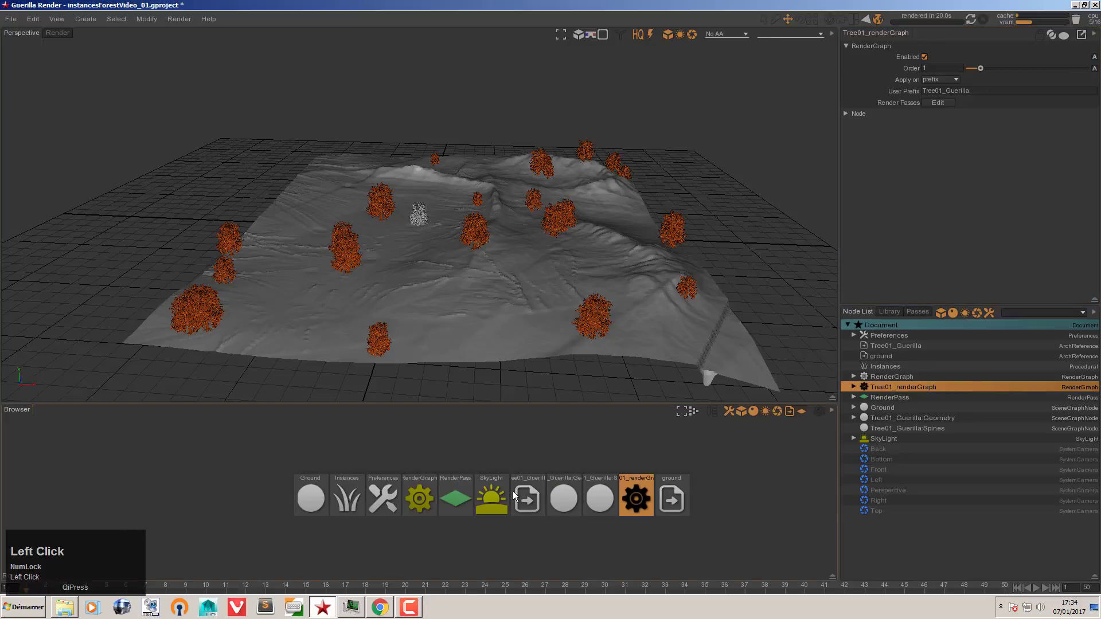
double_click(635, 485)
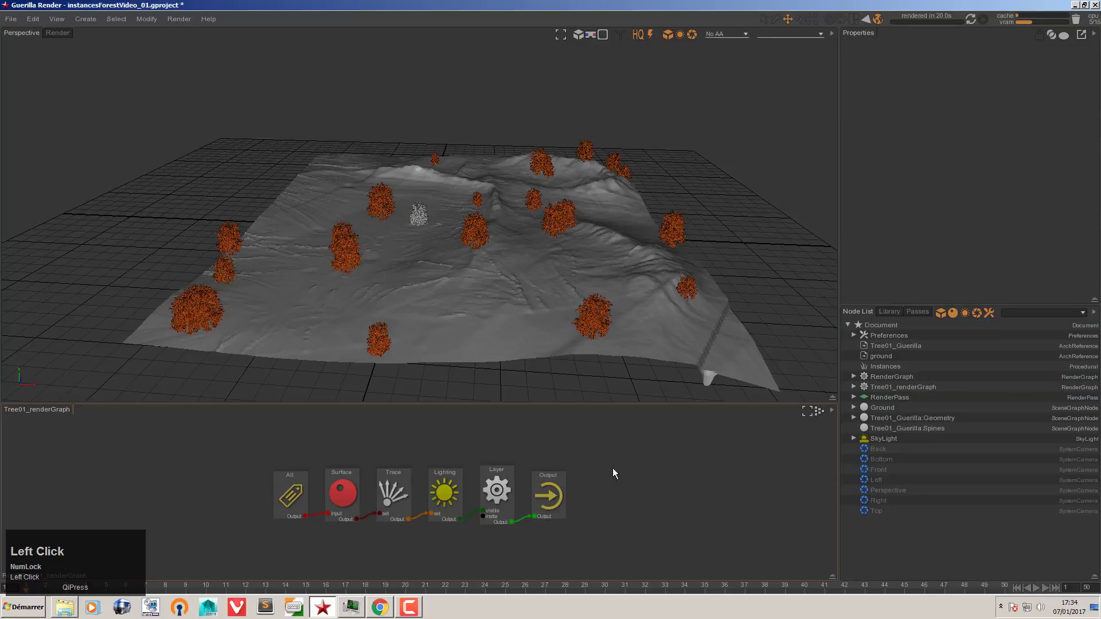
left_click_drag(372, 443, 511, 539)
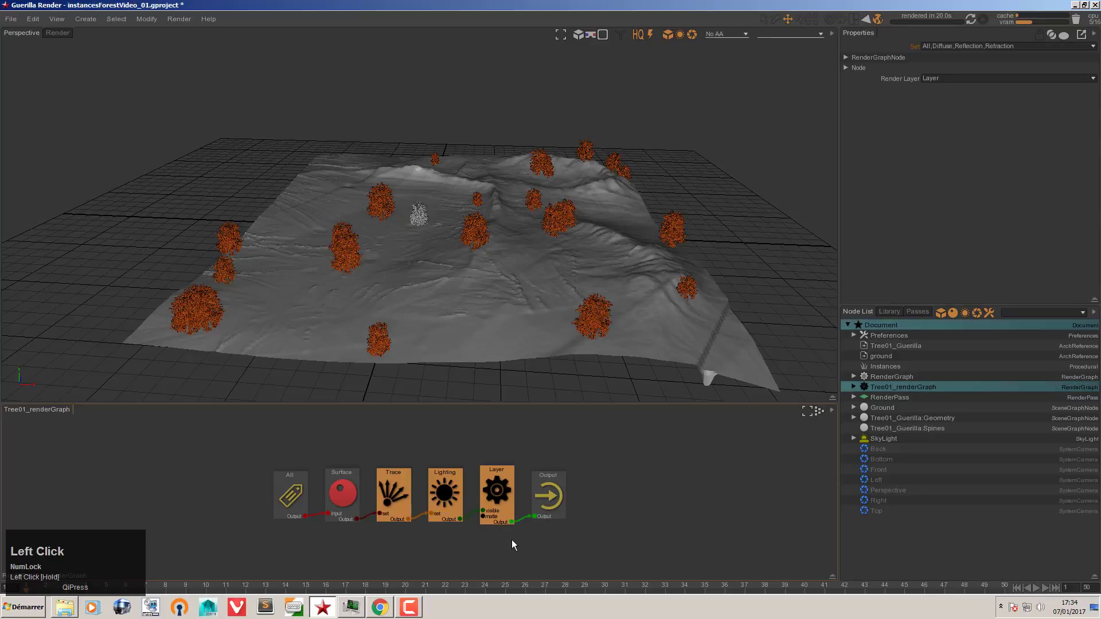
key("Delete")
left_click_drag(333, 499, 401, 472)
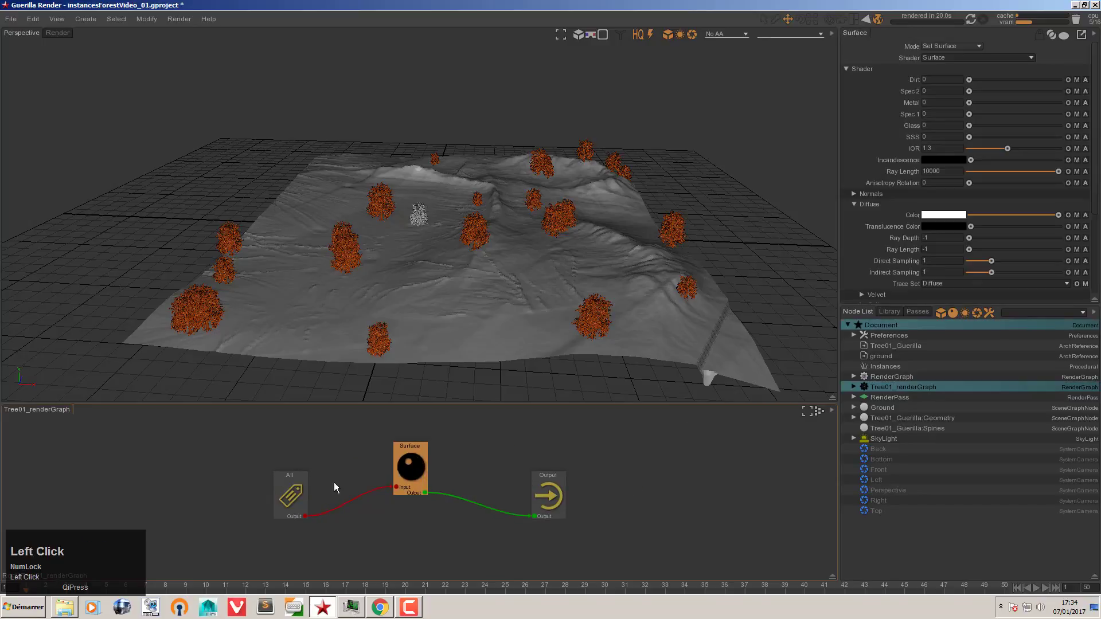
left_click_drag(289, 493, 274, 443)
key("Delete")
Step: Look at the main RenderGraph for comparison, then return to Tree01_renderGraph
double_click(541, 458)
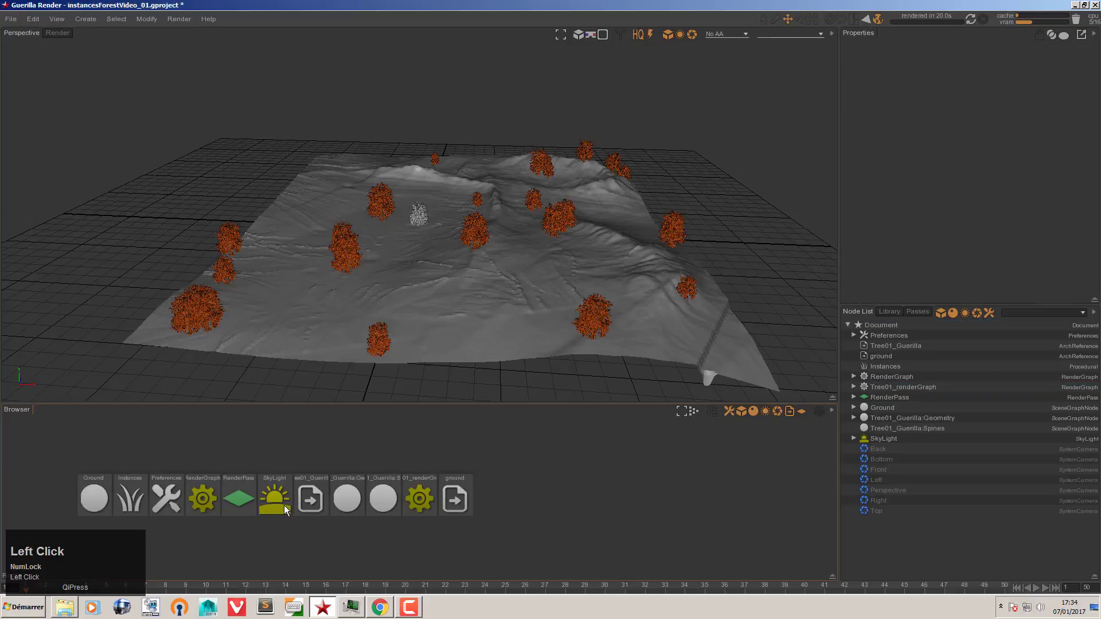
left_click(202, 495)
double_click(204, 493)
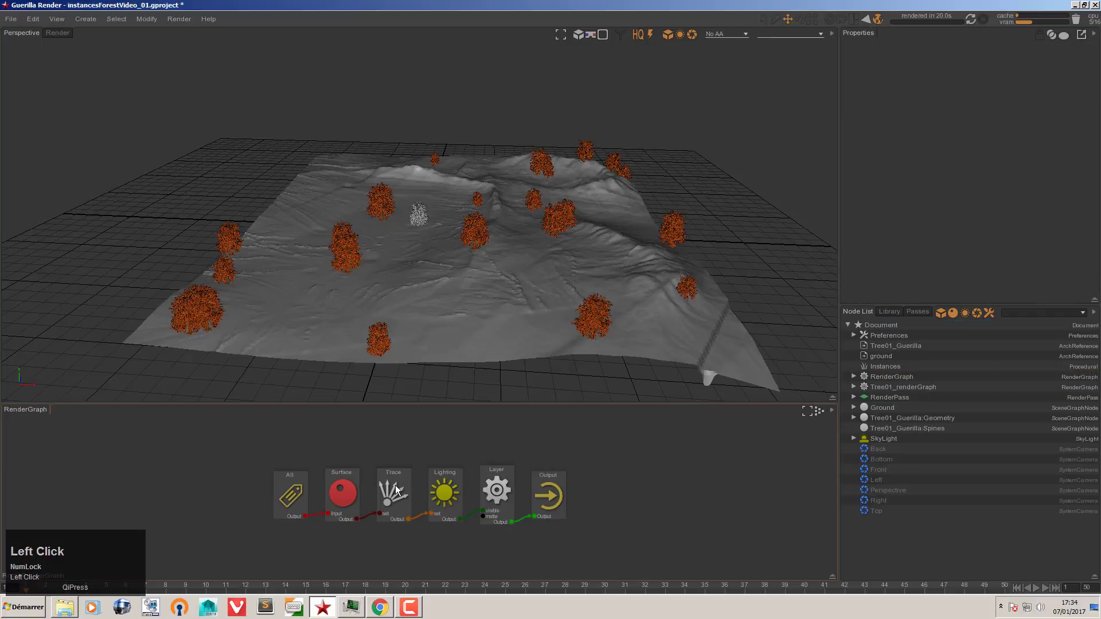
double_click(473, 456)
double_click(622, 489)
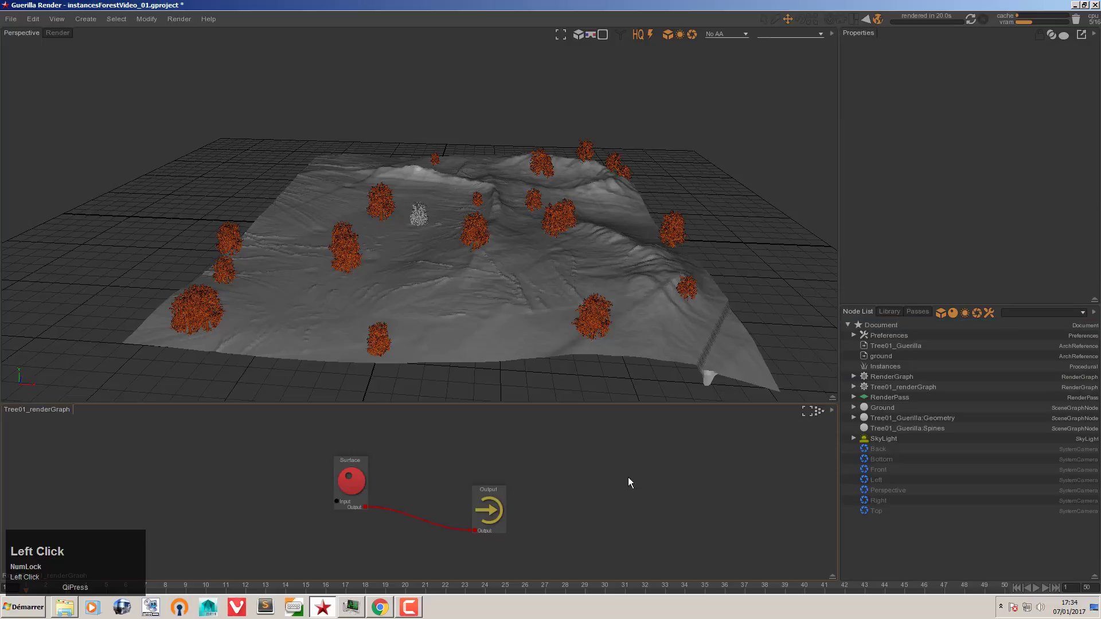
Step: Add a Leaves node with path Leaves and wire it into the Surface input
left_click(853, 418)
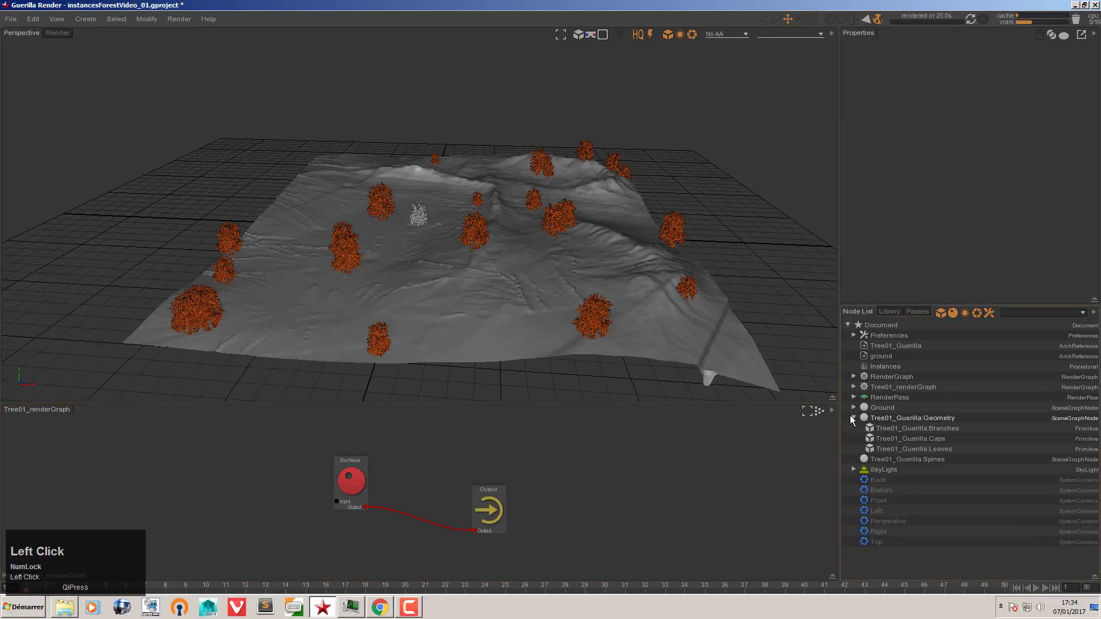
left_click(898, 428)
left_click(869, 449)
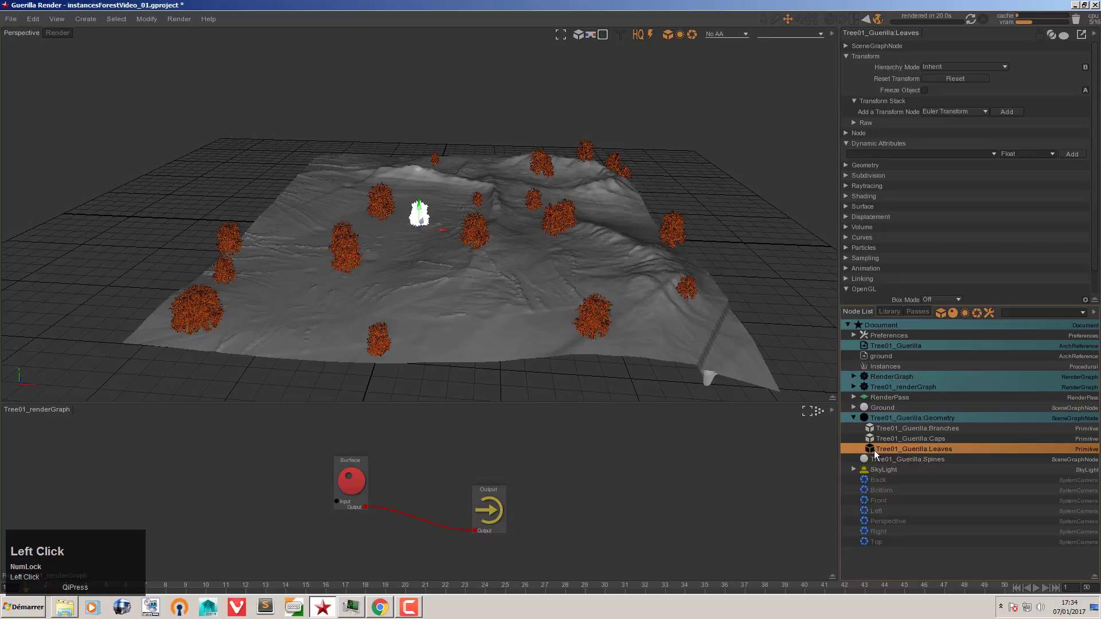
left_click_drag(873, 452, 337, 501)
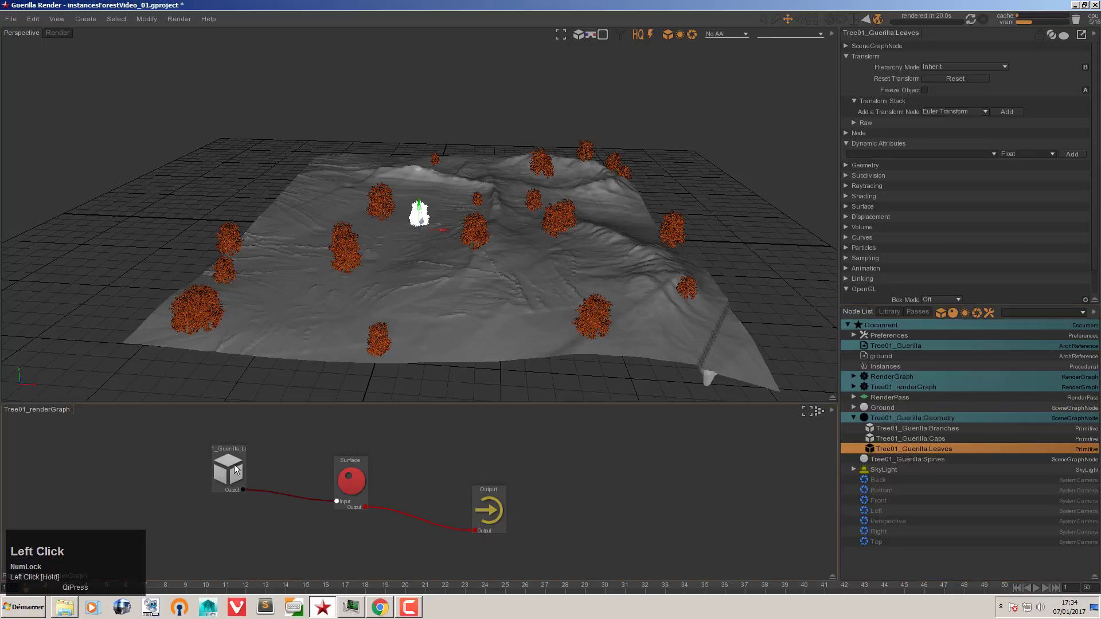
left_click(235, 471)
left_click_drag(1052, 46, 894, 51)
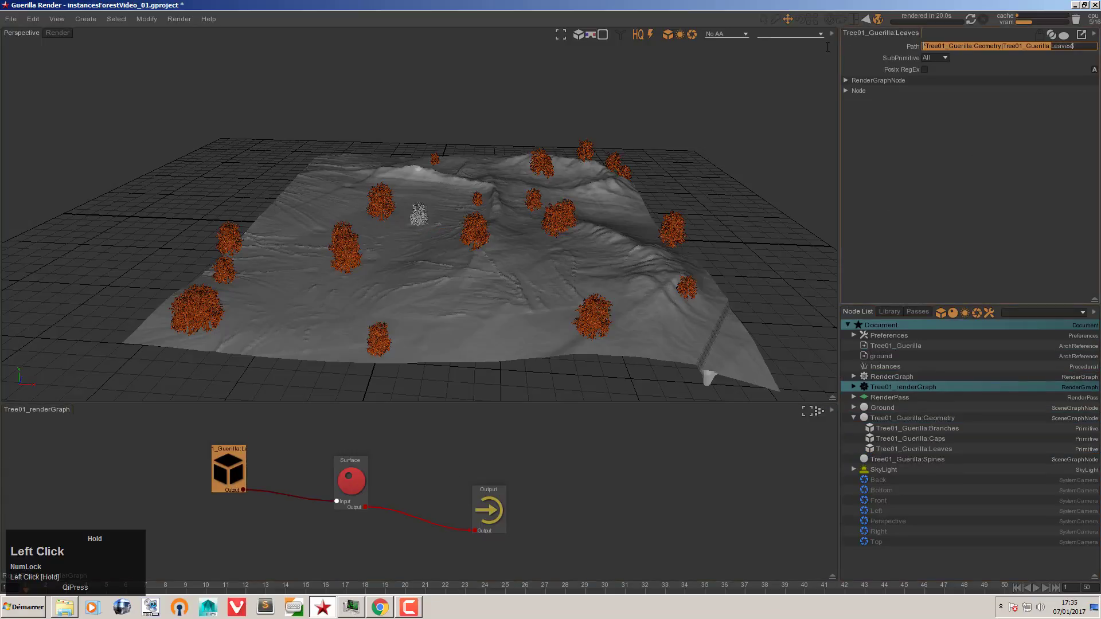
key("BackSpace")
key("BackSpace")
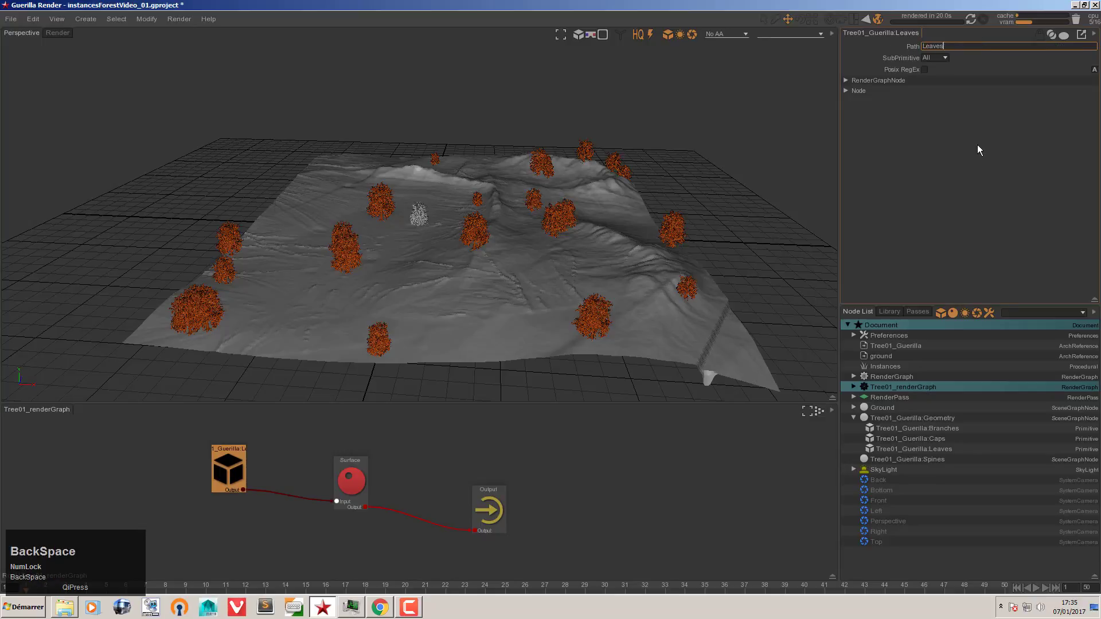
left_click(979, 150)
left_click_drag(228, 466, 230, 447)
left_click_drag(343, 476, 335, 454)
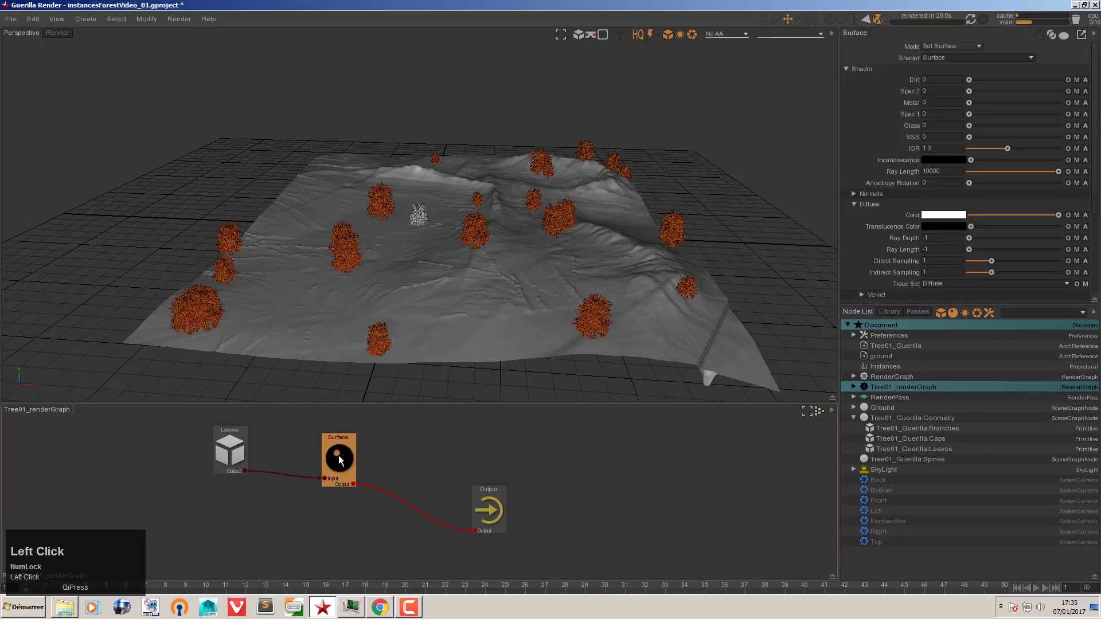
Step: Add a Caps node with its path trimmed to Caps and drag its output toward the Surface link
left_click(872, 439)
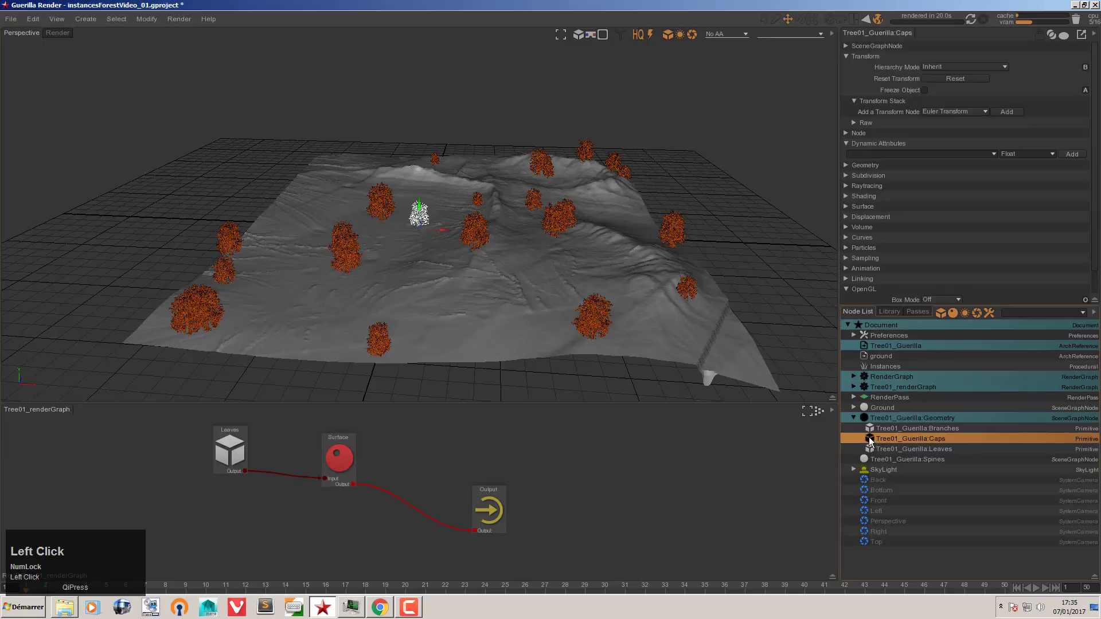
left_click_drag(869, 440, 265, 503)
left_click(1053, 46)
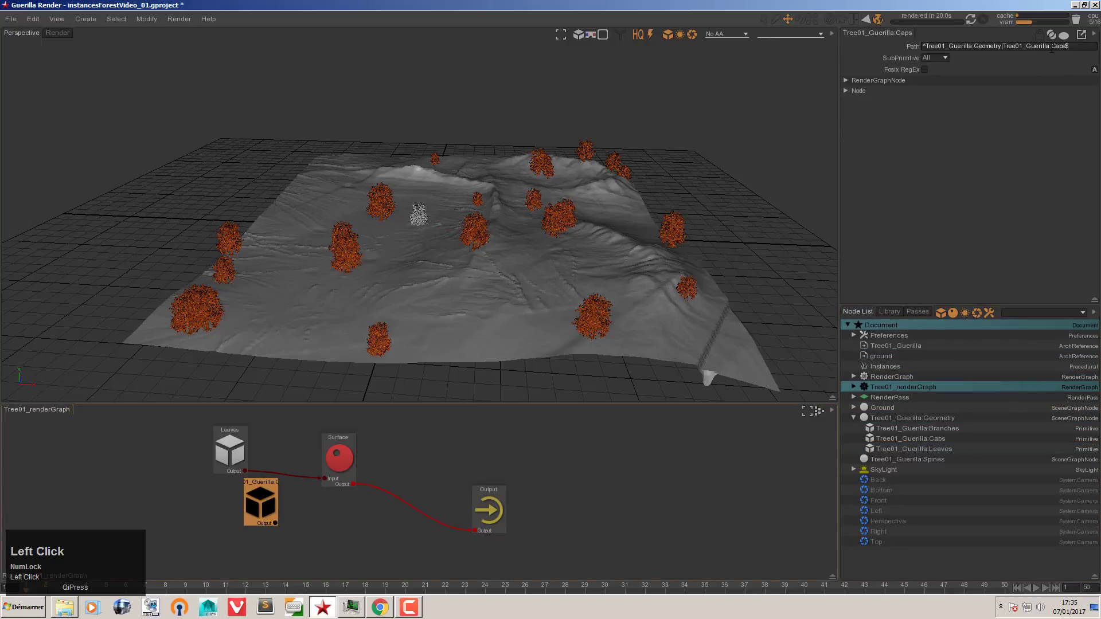
left_click_drag(1053, 46, 855, 46)
key("BackSpace")
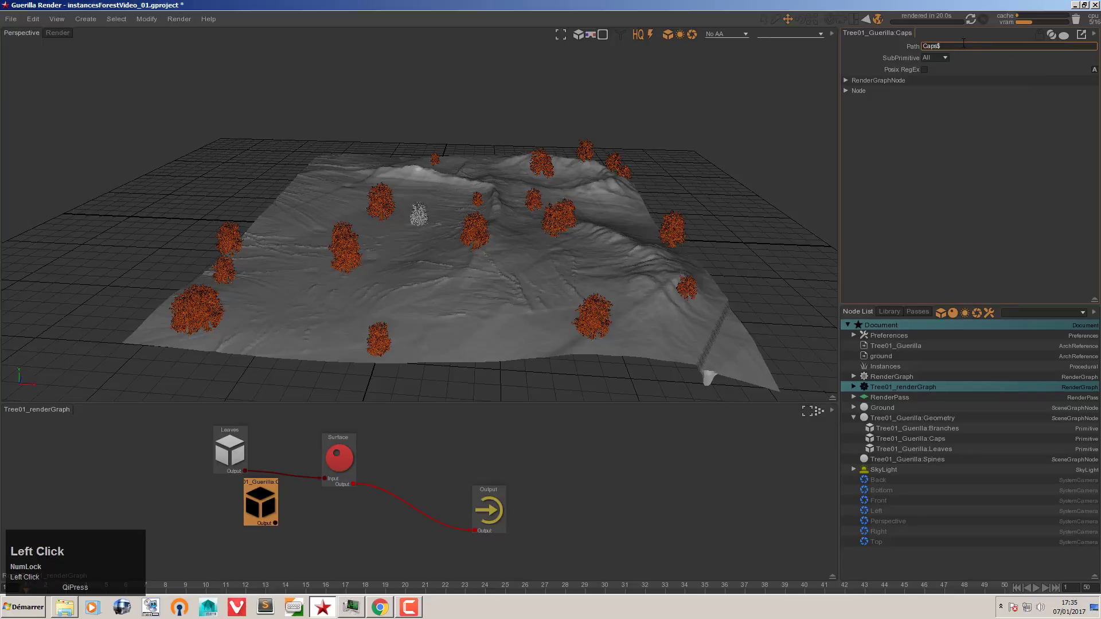
key("BackSpace")
left_click(955, 123)
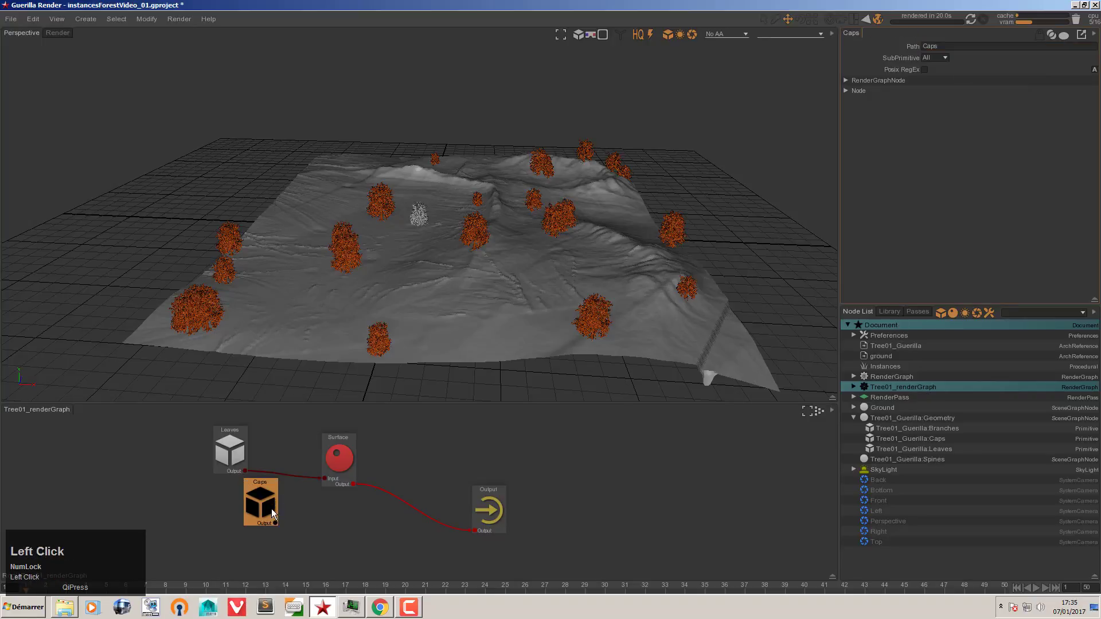
left_click_drag(272, 512, 388, 491)
Step: Join Caps and Surface through a union node and tidy their positions
left_click_drag(342, 461, 322, 444)
left_click_drag(237, 511, 221, 503)
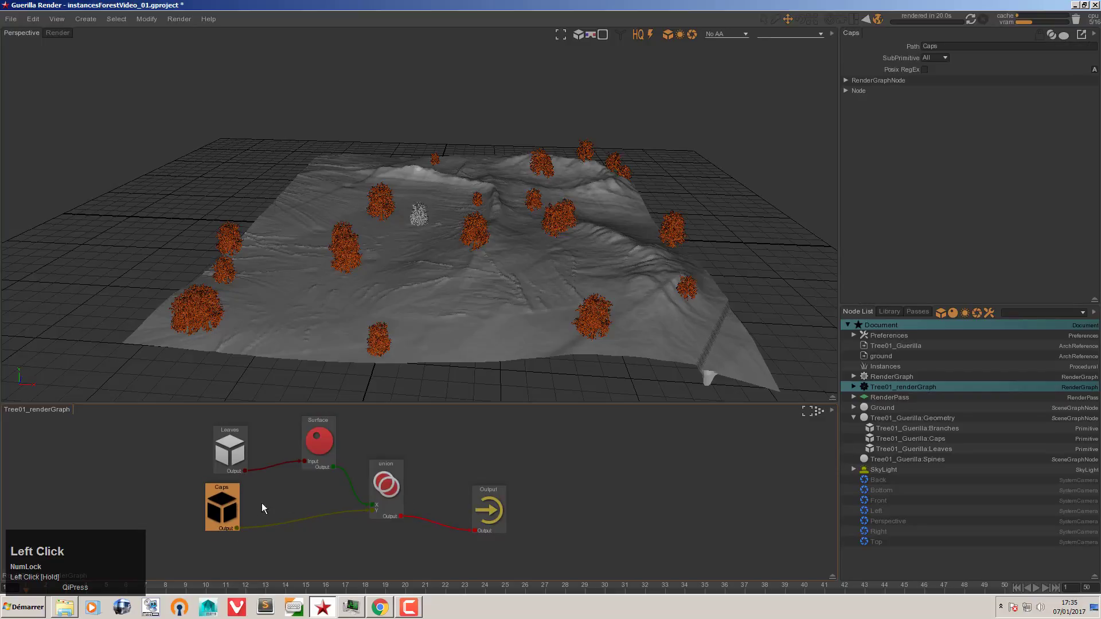
left_click(886, 439)
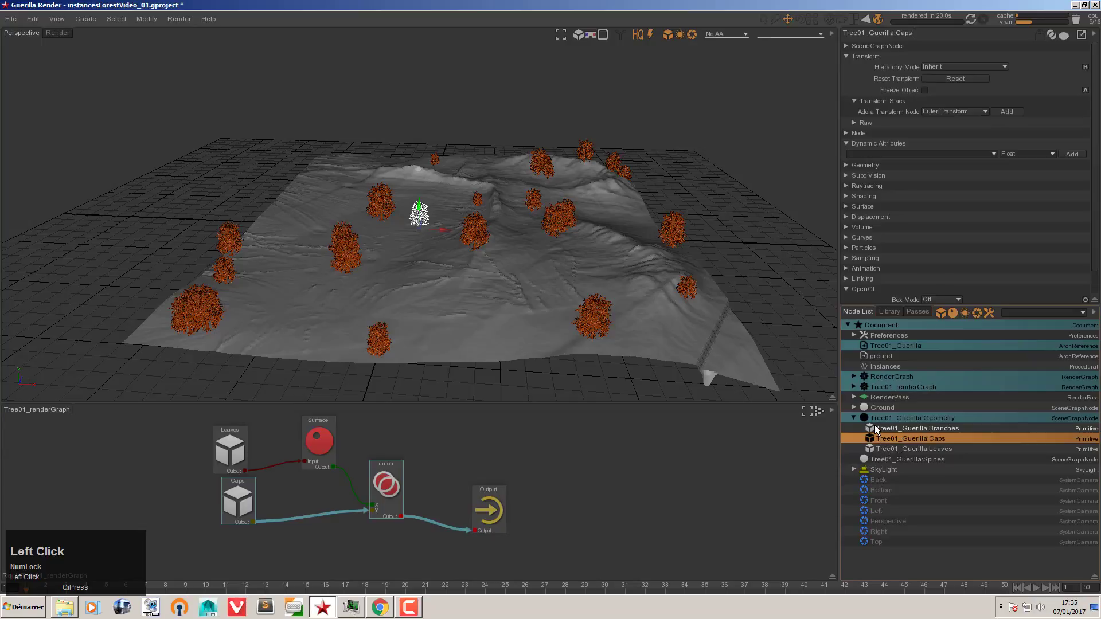
left_click(873, 431)
Step: Add a Branches node and merge it into the Output through a new union1 node
left_click_drag(314, 551, 245, 551)
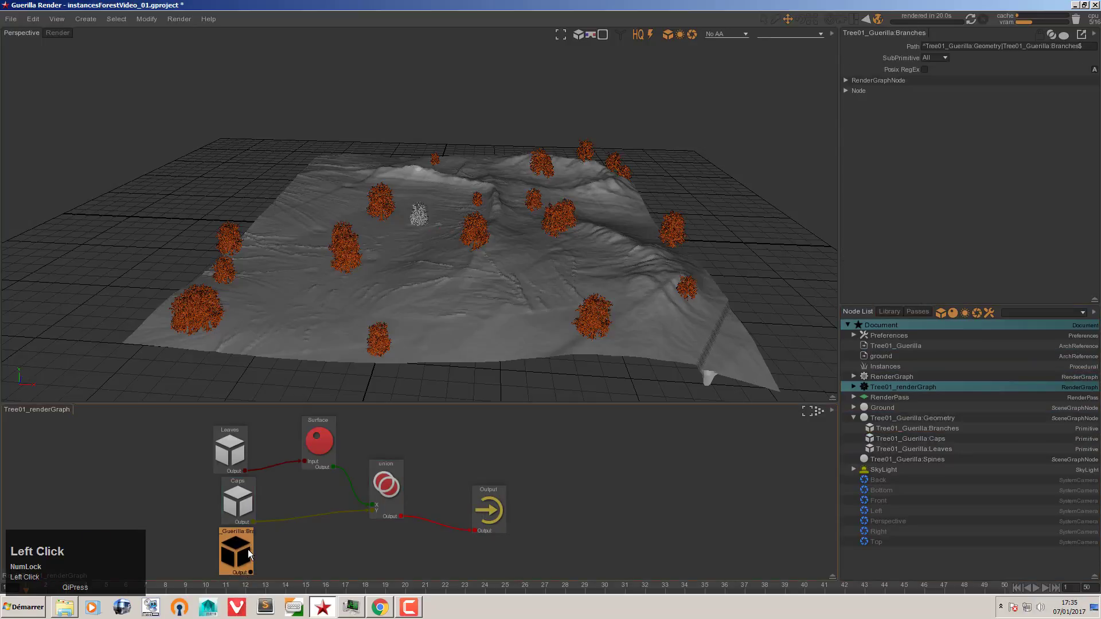
left_click_drag(231, 446, 275, 467)
left_click_drag(233, 425, 226, 426)
left_click_drag(166, 406, 385, 510)
left_click_drag(389, 491, 356, 459)
left_click(290, 517)
left_click_drag(230, 558, 425, 500)
left_click_drag(215, 473, 212, 480)
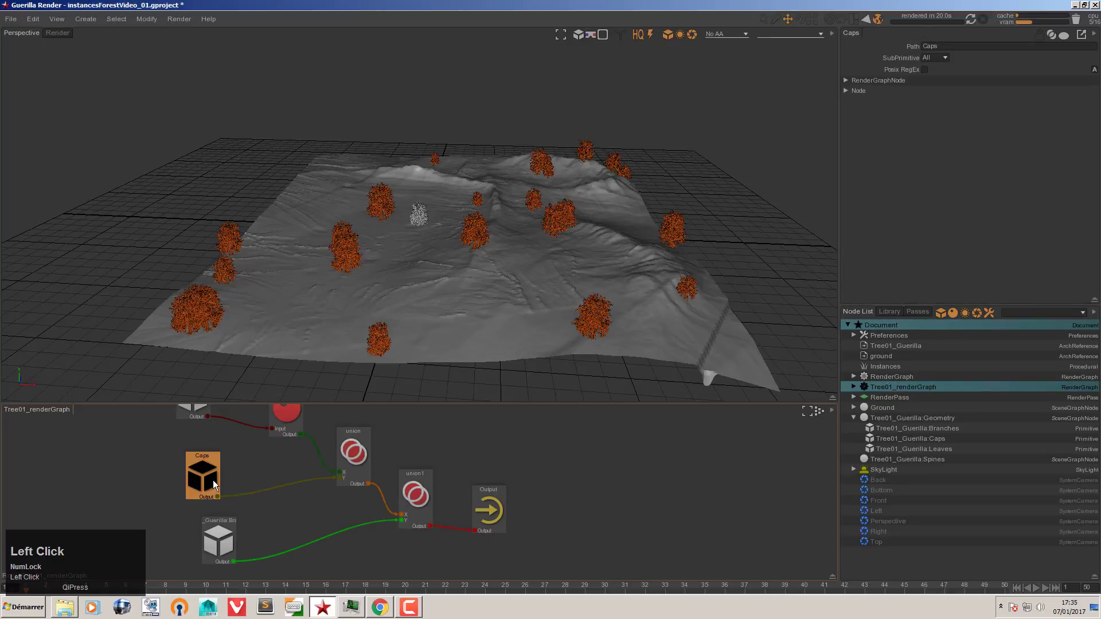
left_click_drag(219, 540, 173, 547)
left_click(260, 467)
Step: Insert Material:Surface nodes on the Caps and Branches wires using the node picker
key("Tab")
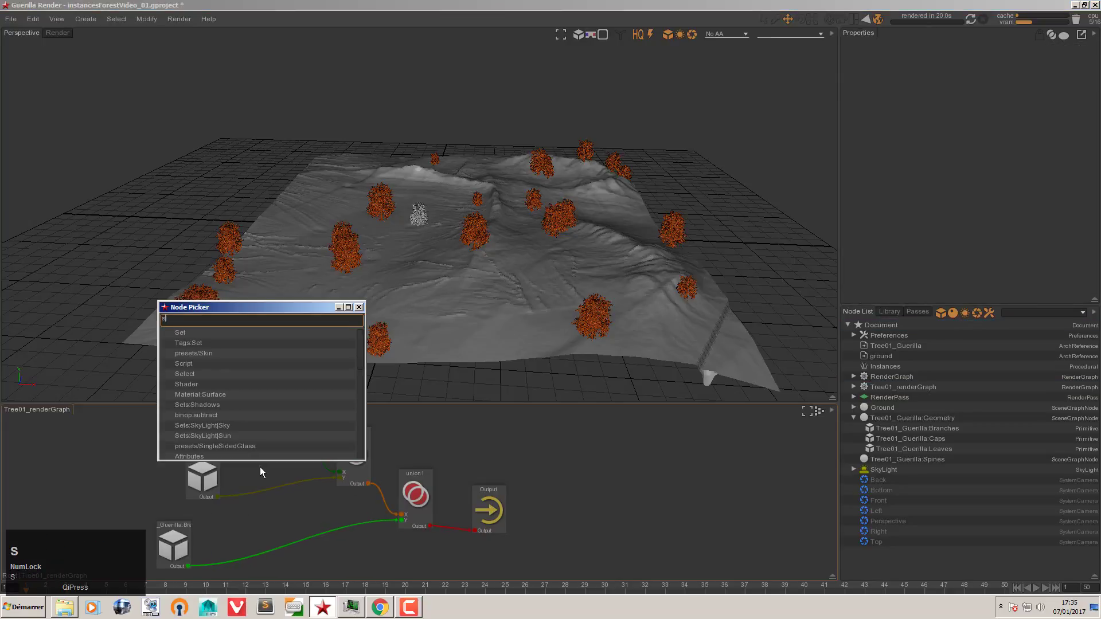
type("sur")
key("Up")
key("Return")
left_click(259, 467)
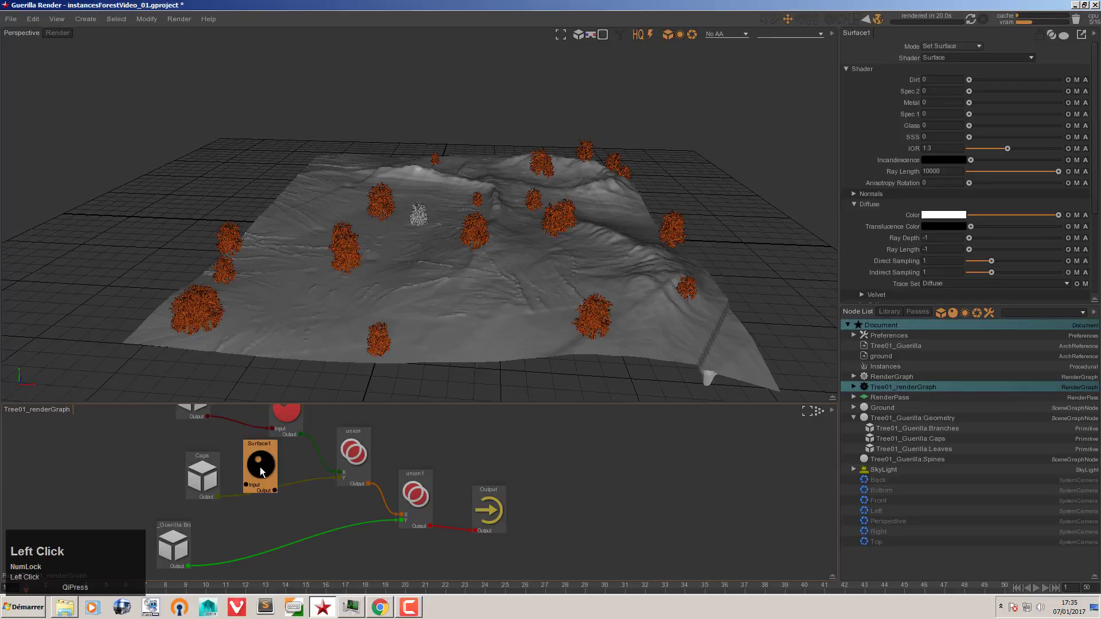
left_click(267, 524)
key("space")
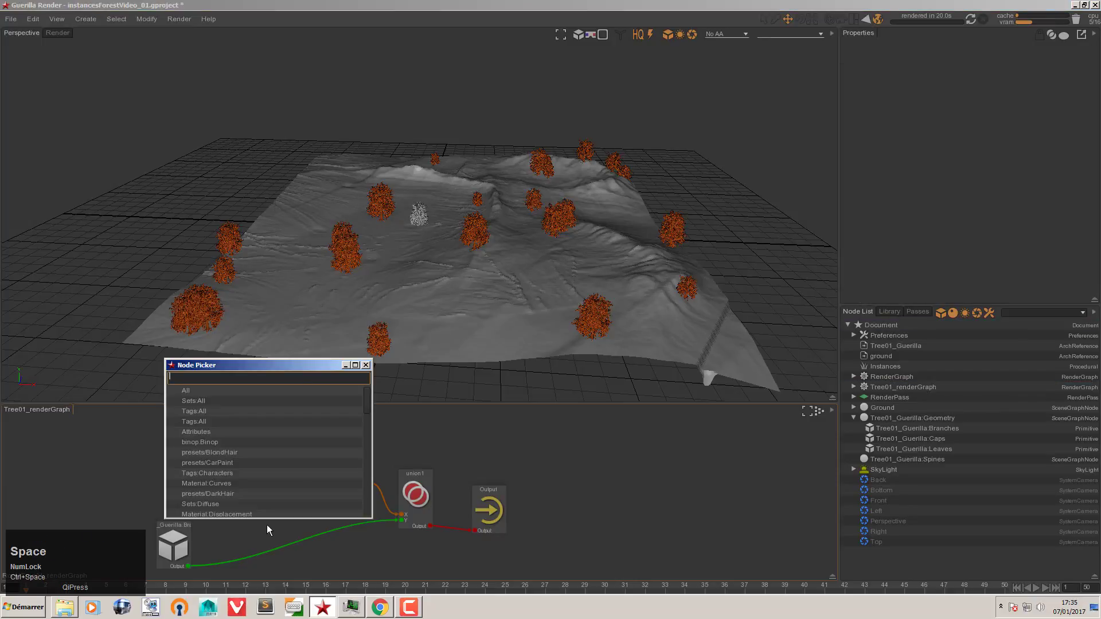
type("sur")
key("Up")
key("Return")
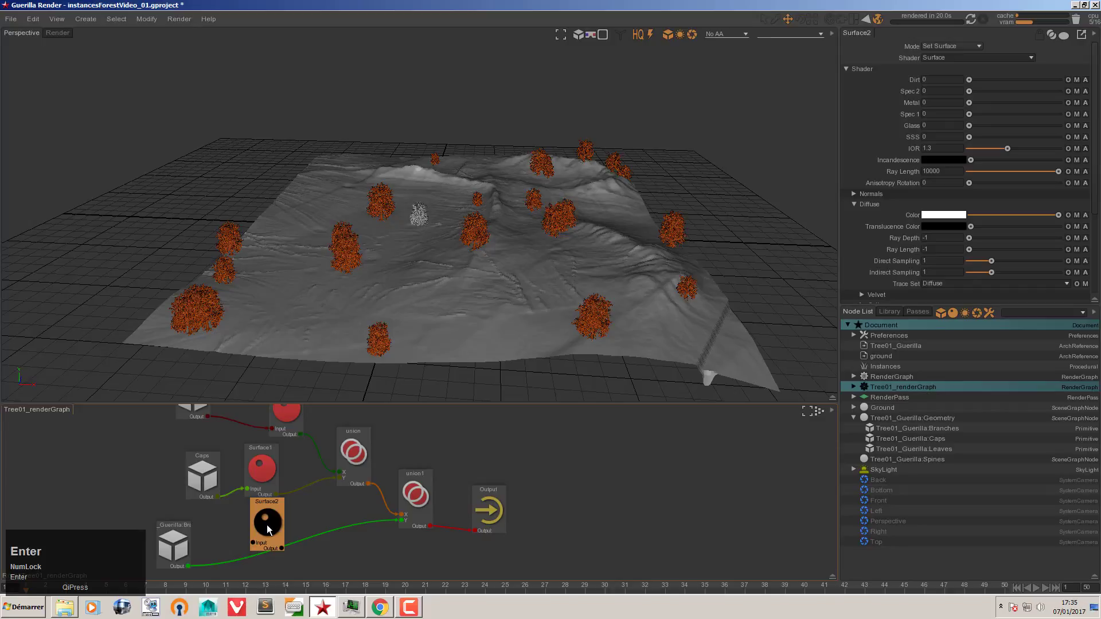
left_click(279, 541)
Step: Set the leaves' Surface diffuse colour to red and tidy the Caps and Branches nodes
left_click(291, 431)
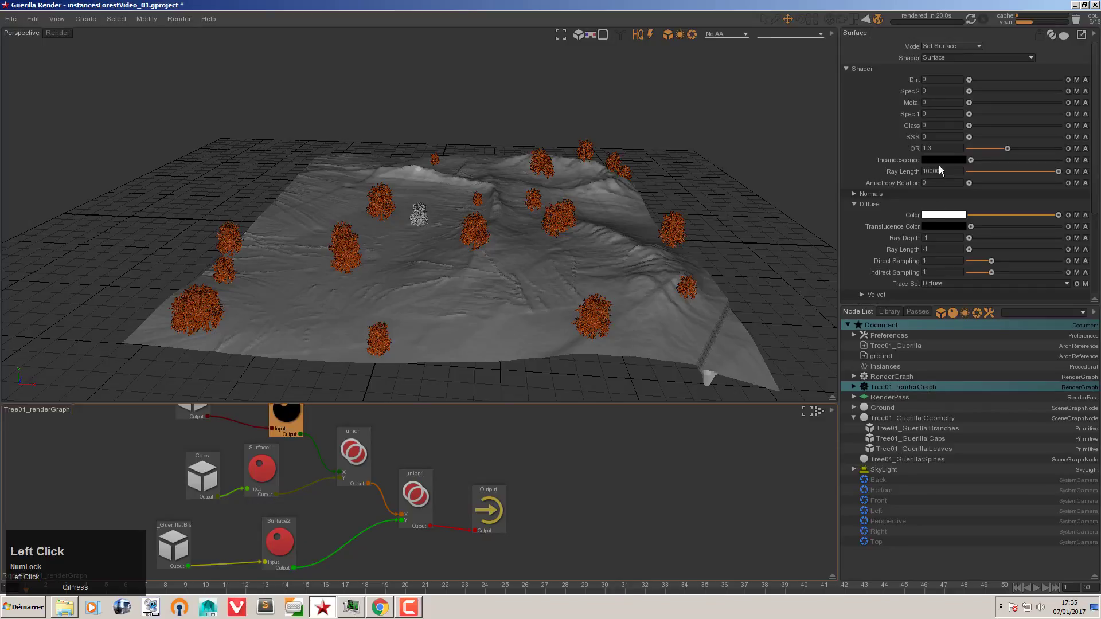
left_click(938, 212)
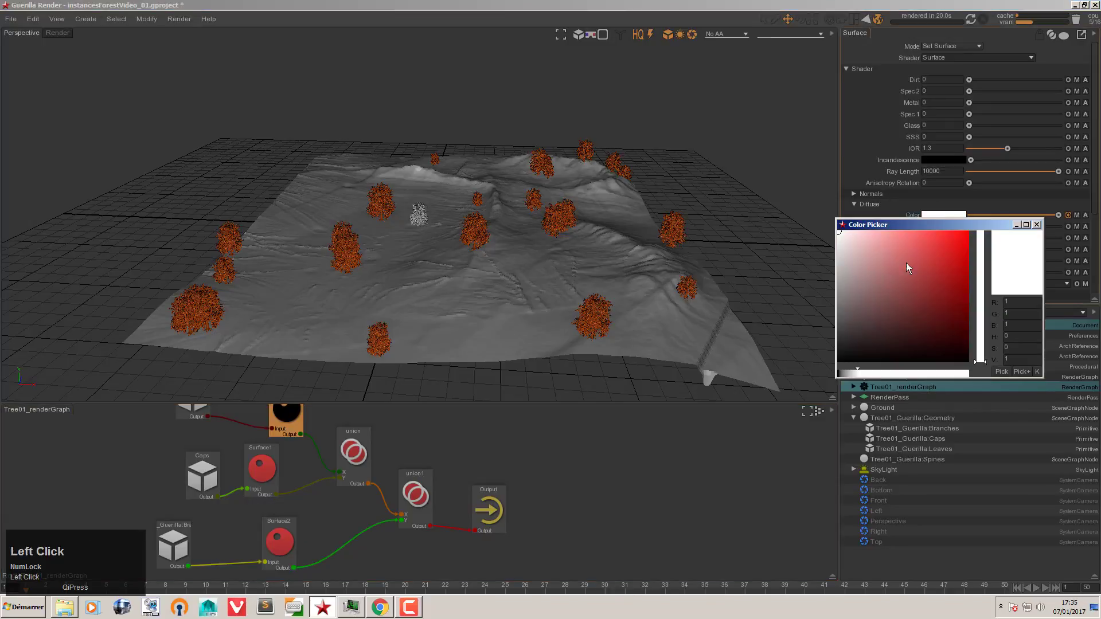
left_click_drag(916, 250, 931, 241)
left_click(1037, 224)
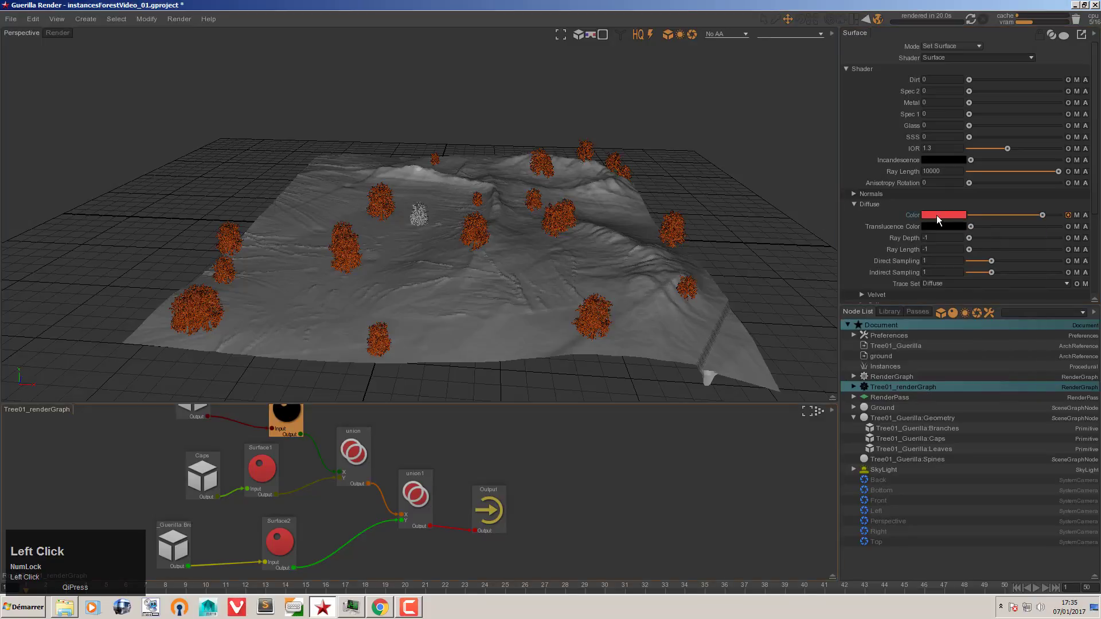
left_click(201, 475)
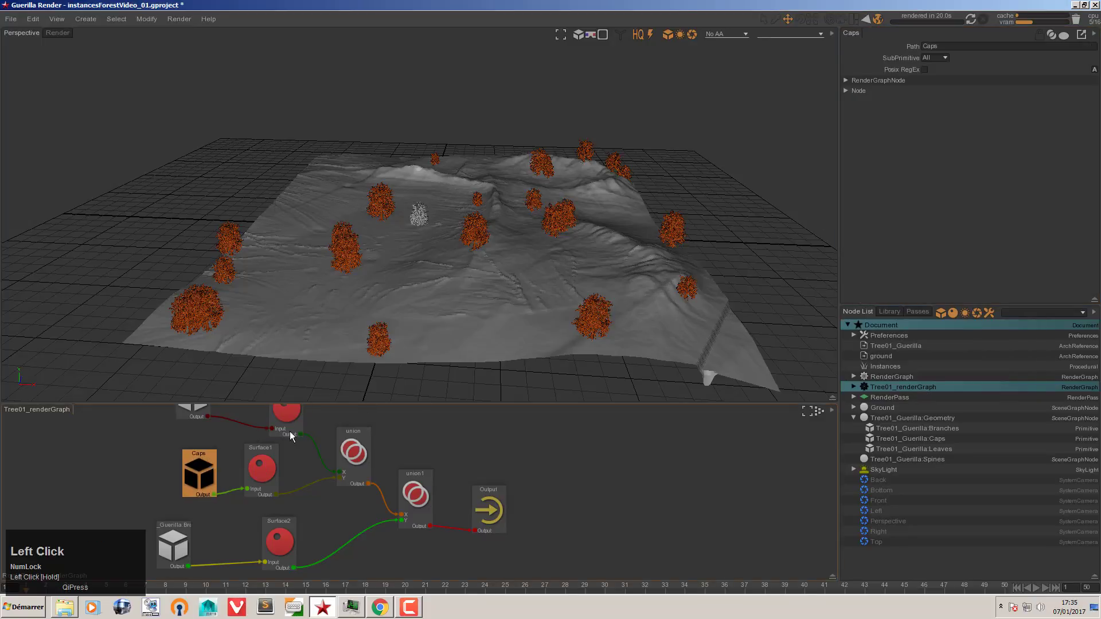
left_click(203, 415)
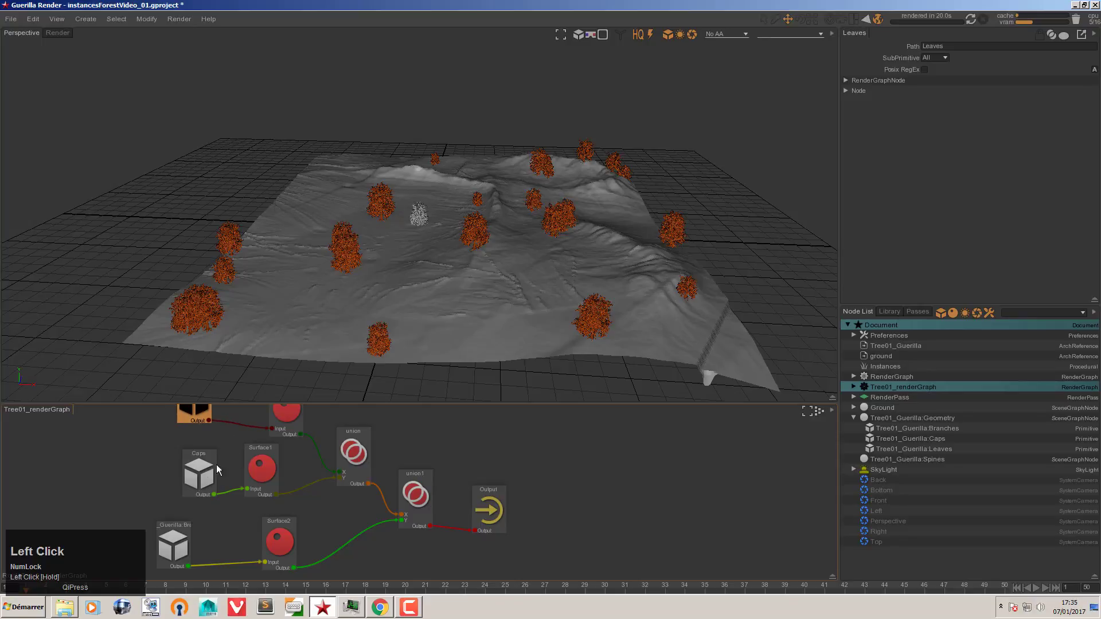
left_click_drag(217, 469, 212, 460)
left_click_drag(183, 531, 193, 527)
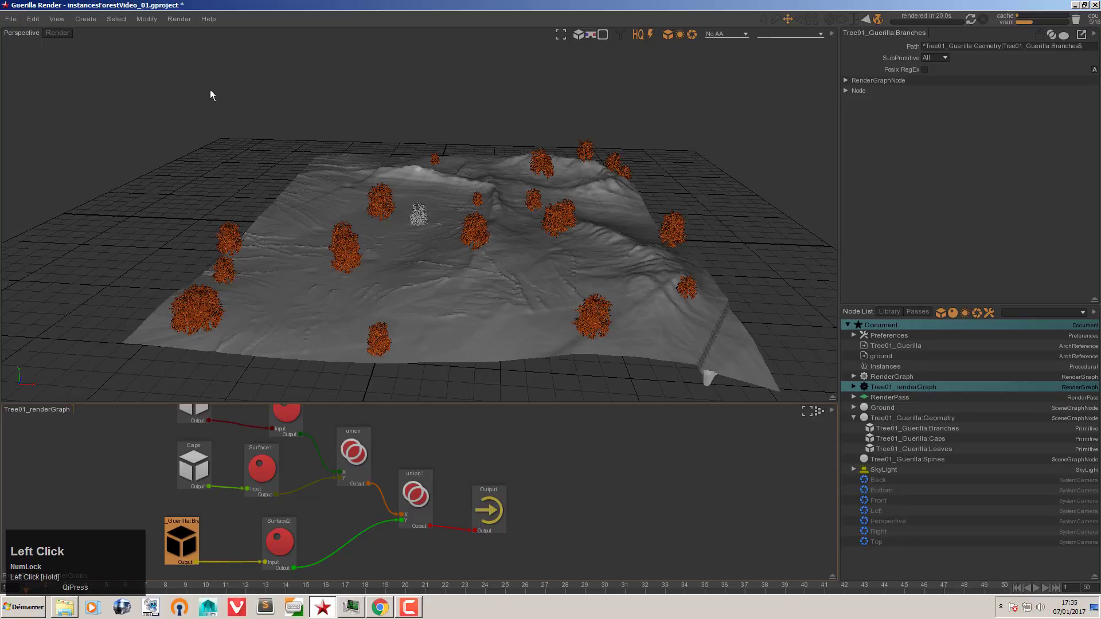
Step: Start a fresh forest render, check CPU use in Task Manager, then select the branches path prefix
left_click(64, 32)
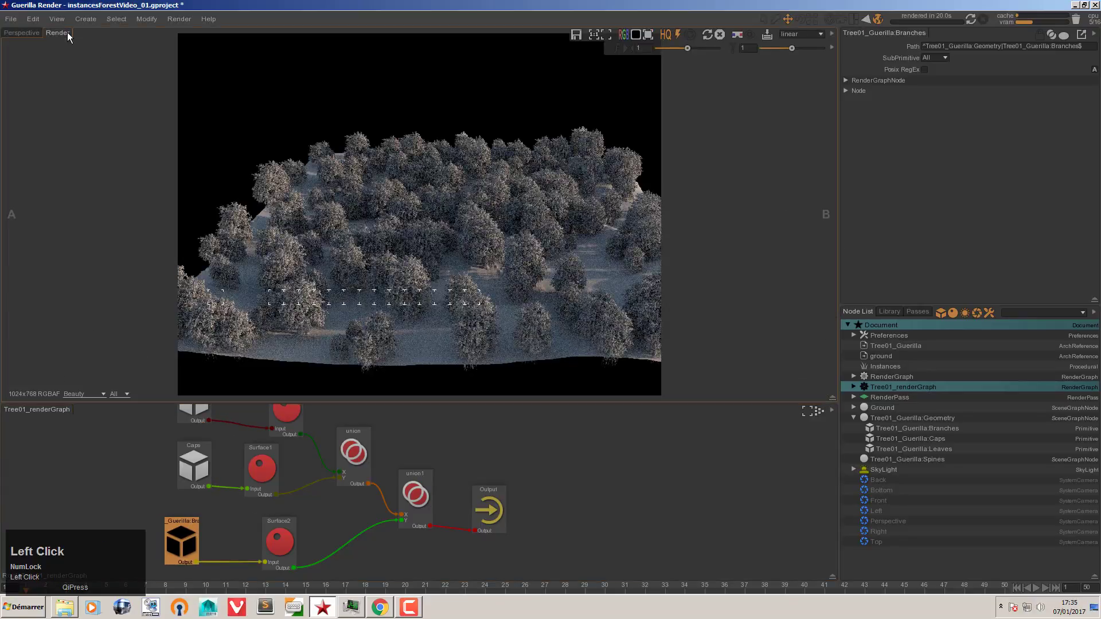
left_click(970, 20)
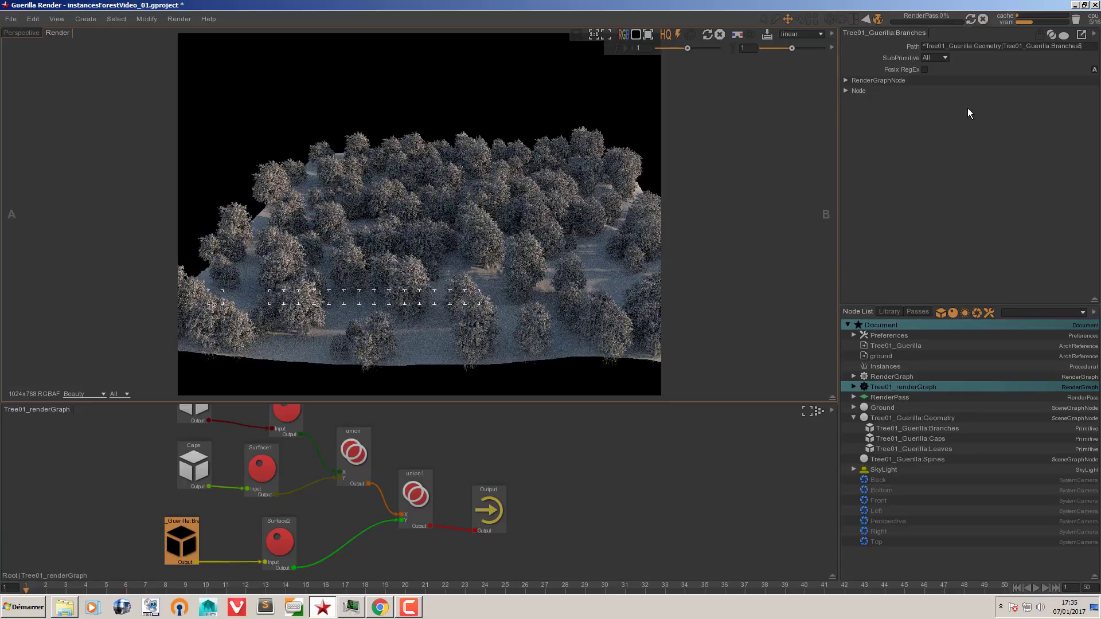
left_click(352, 607)
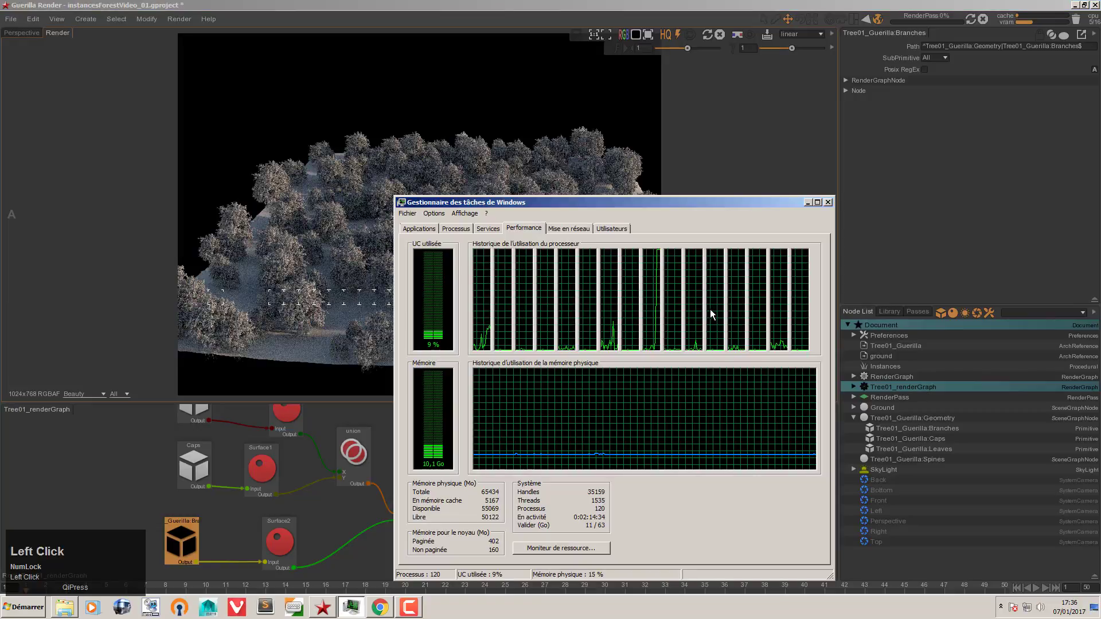
left_click(808, 203)
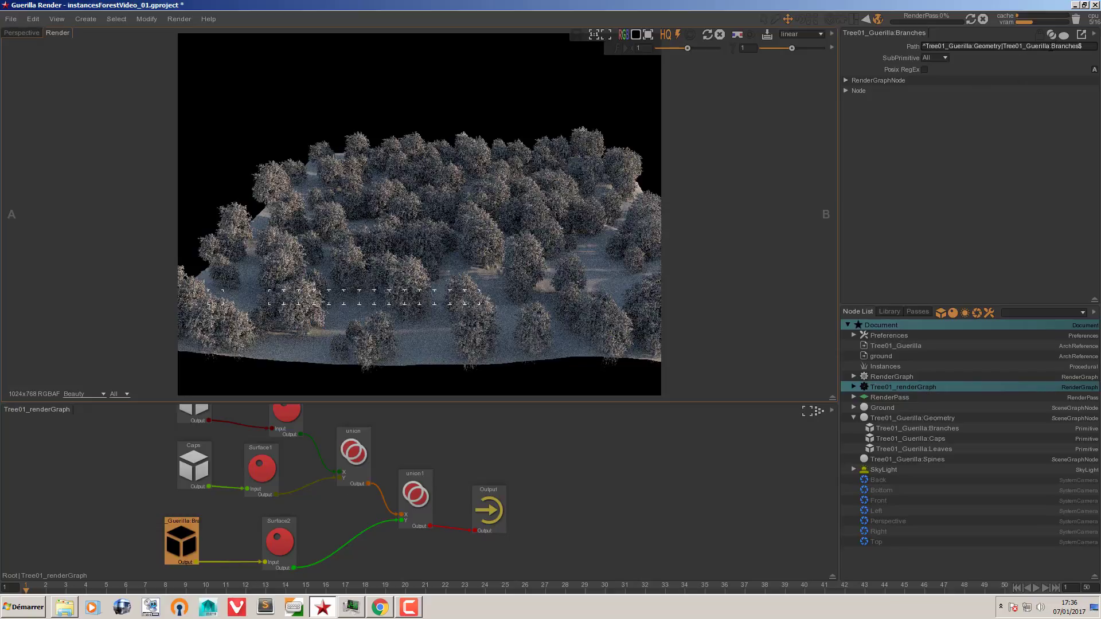
left_click_drag(1049, 46, 877, 50)
Step: Shorten the branches node's path to 'Branches'
key("Delete")
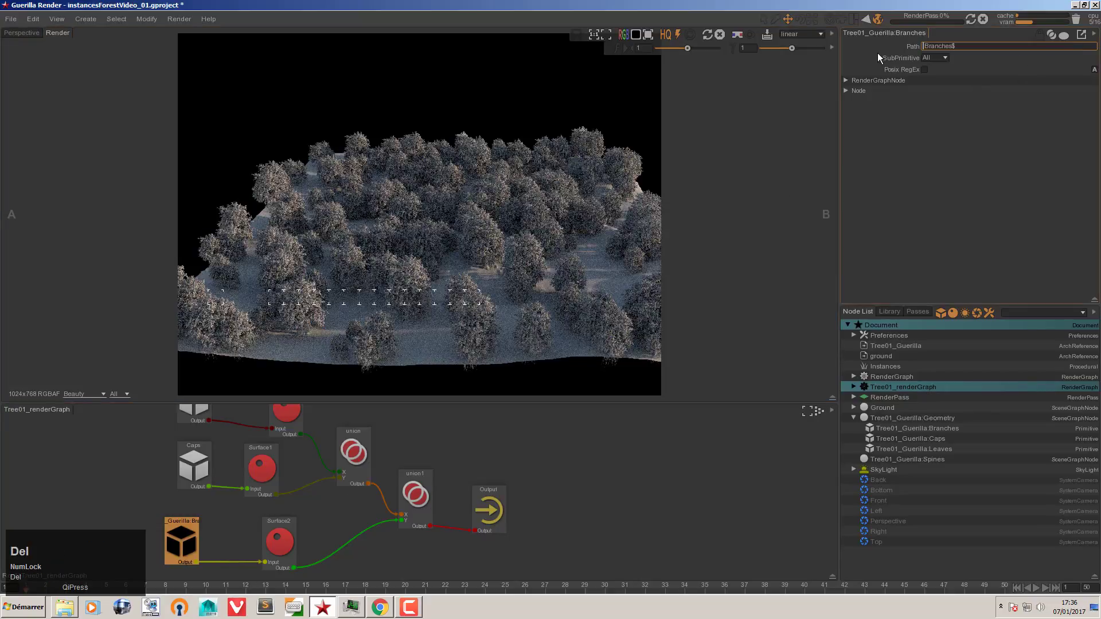
left_click(968, 46)
left_click(958, 123)
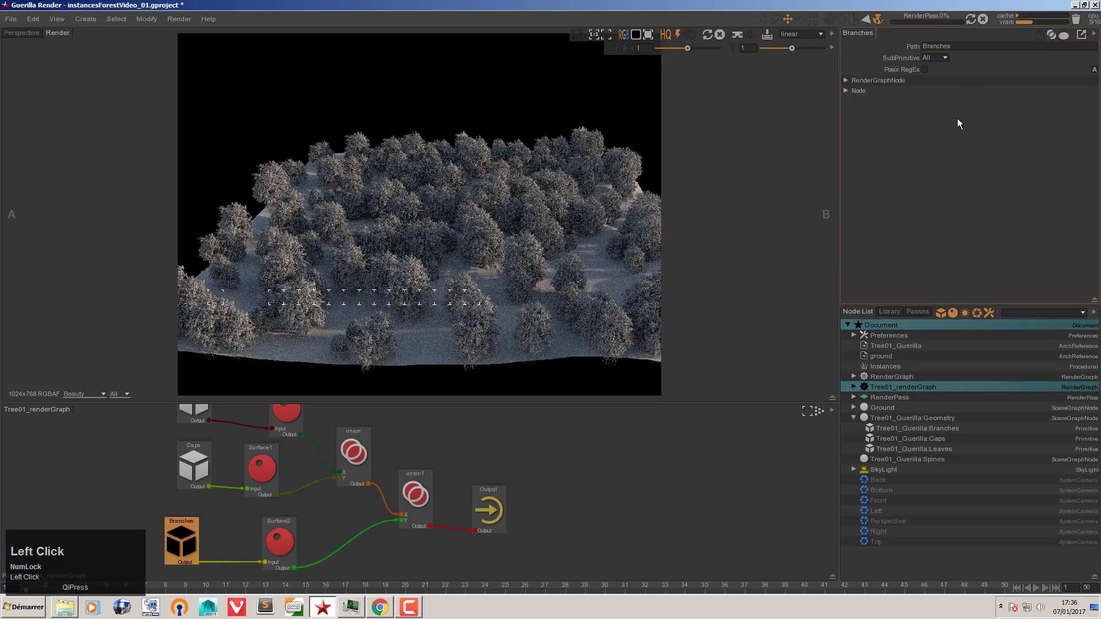
Step: Inspect the Caps, Leaves and union1 nodes, return to the root, and bring up Task Manager
left_click(188, 452)
left_click(191, 416)
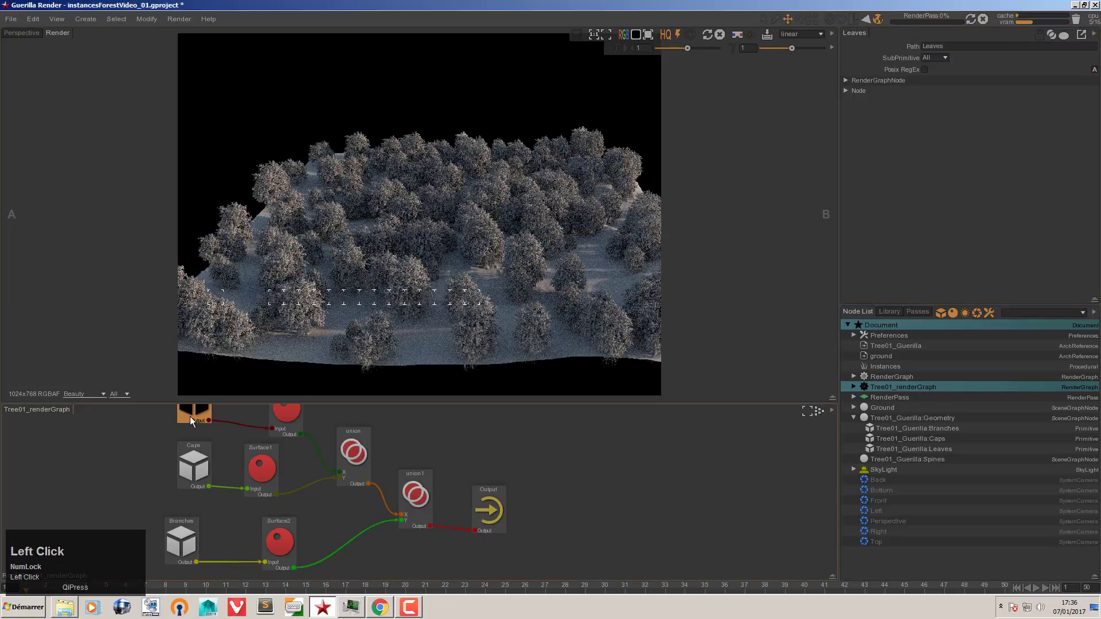
left_click(424, 471)
left_click(451, 452)
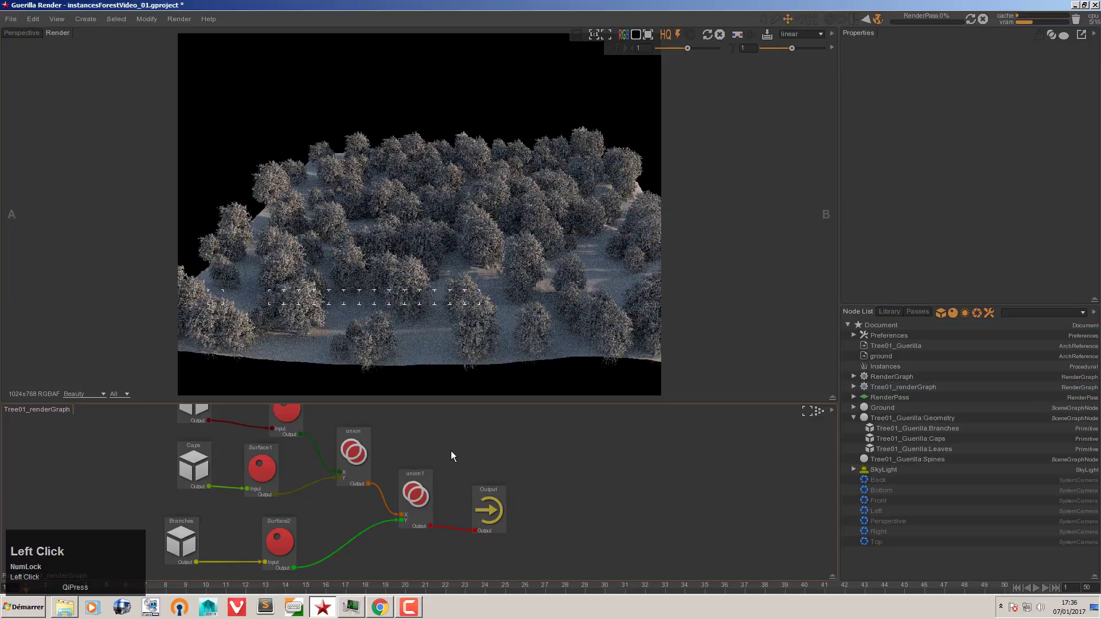
double_click(452, 451)
left_click(350, 610)
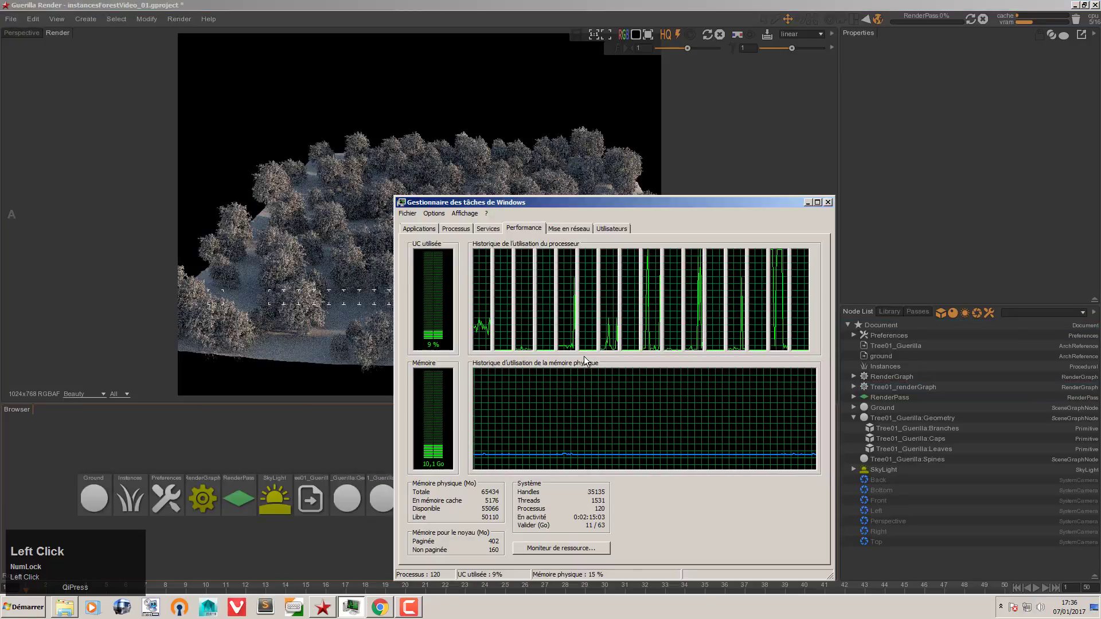
Step: Set guerilla.exe's processor affinity to all processors, then hide Task Manager
left_click(456, 228)
right_click(492, 270)
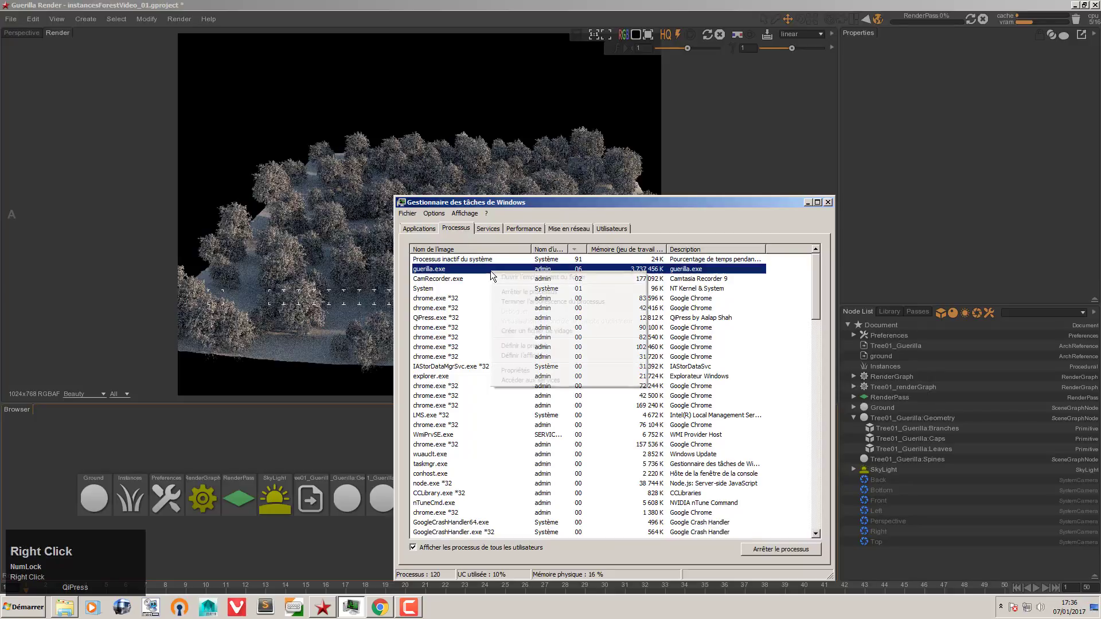
left_click(539, 355)
left_click(412, 264)
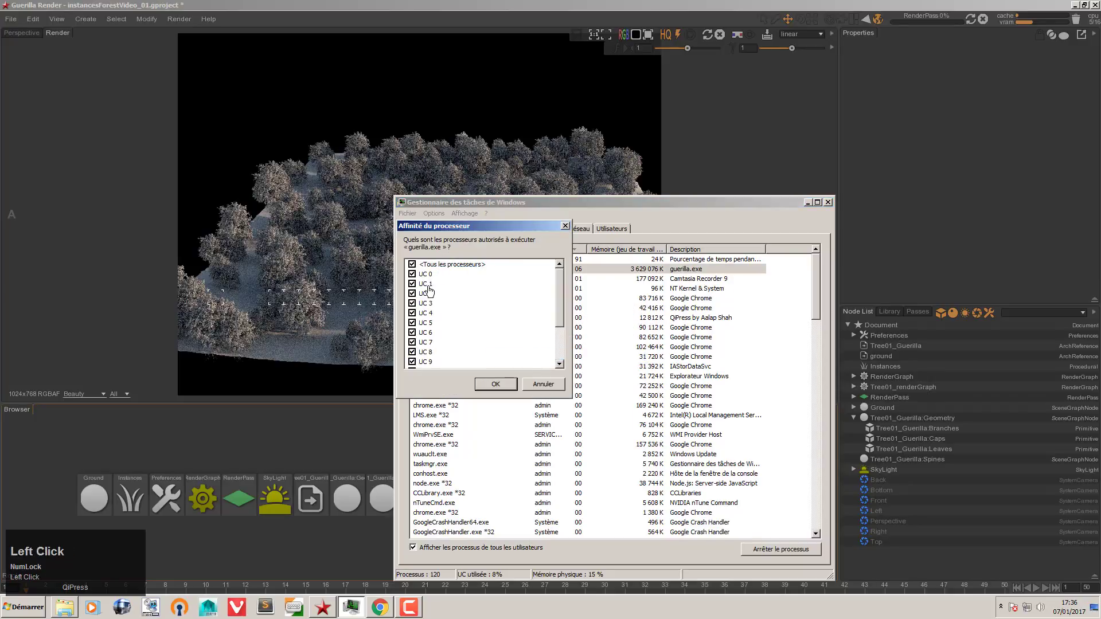
left_click(495, 384)
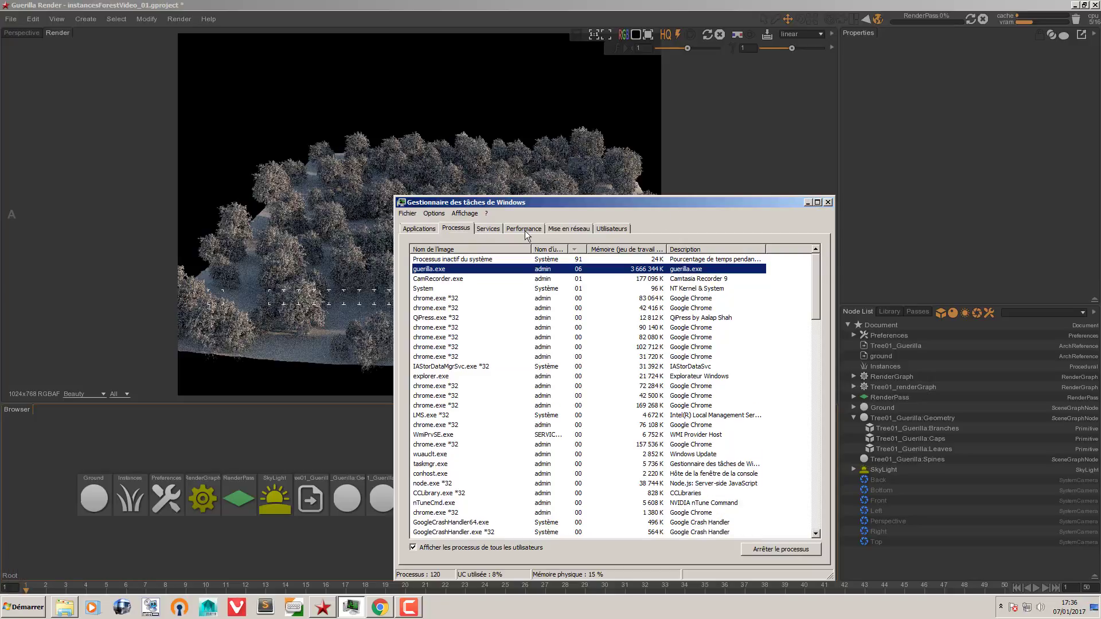
left_click(524, 228)
left_click(808, 202)
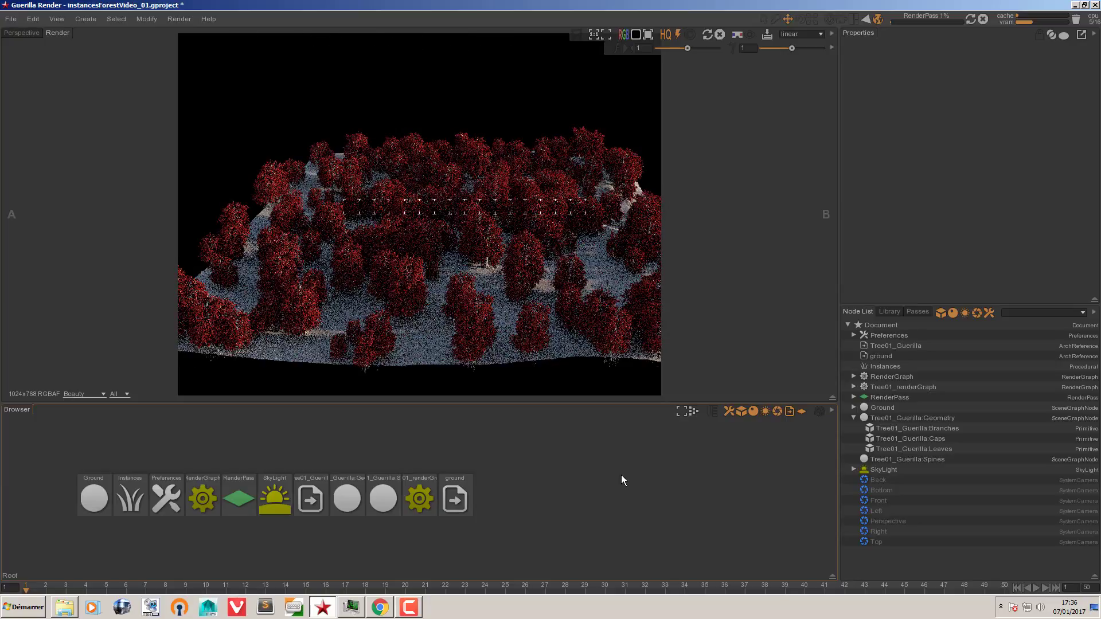
Step: Stop the running render, open Tree01_renderGraph, and bring up the Test_Arbres_Guerilla folder
left_click(983, 18)
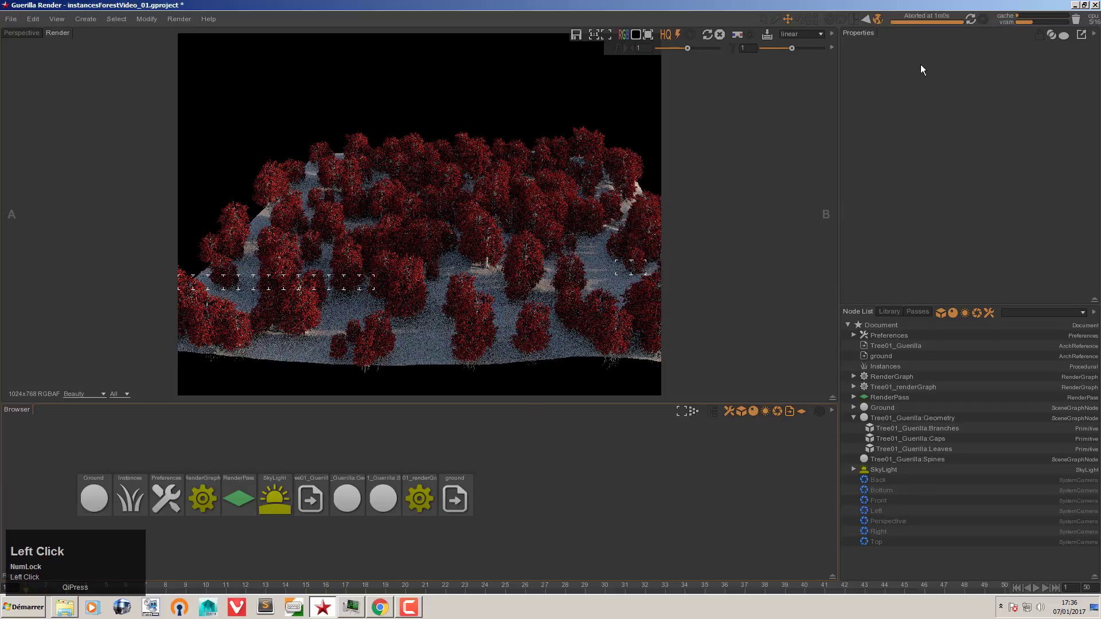
double_click(425, 499)
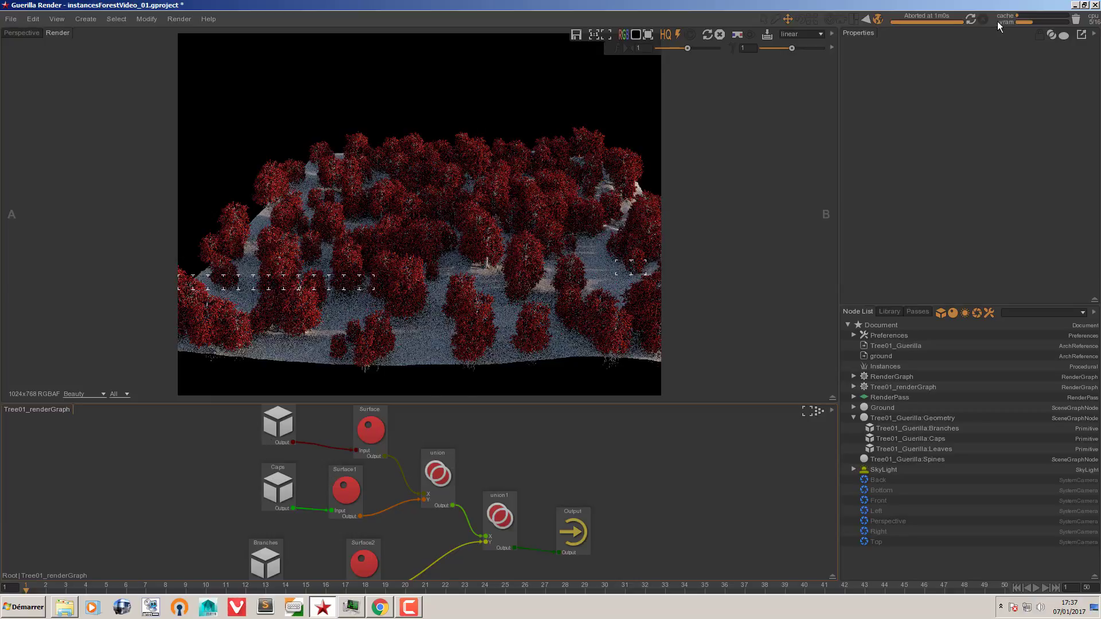
left_click(69, 608)
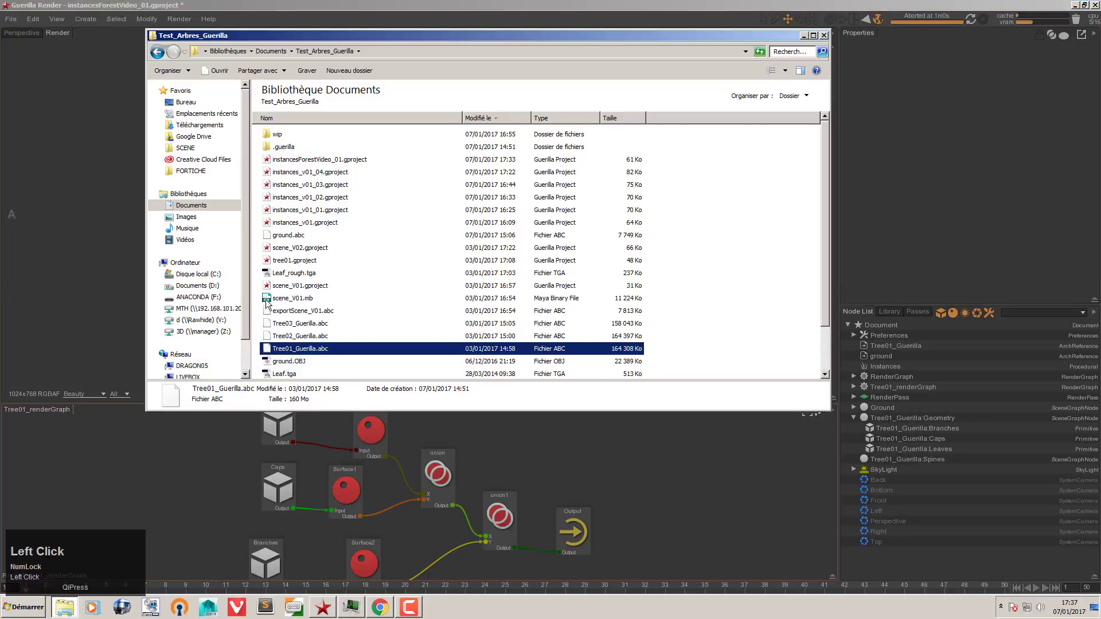
scroll(328, 323, "down", 2)
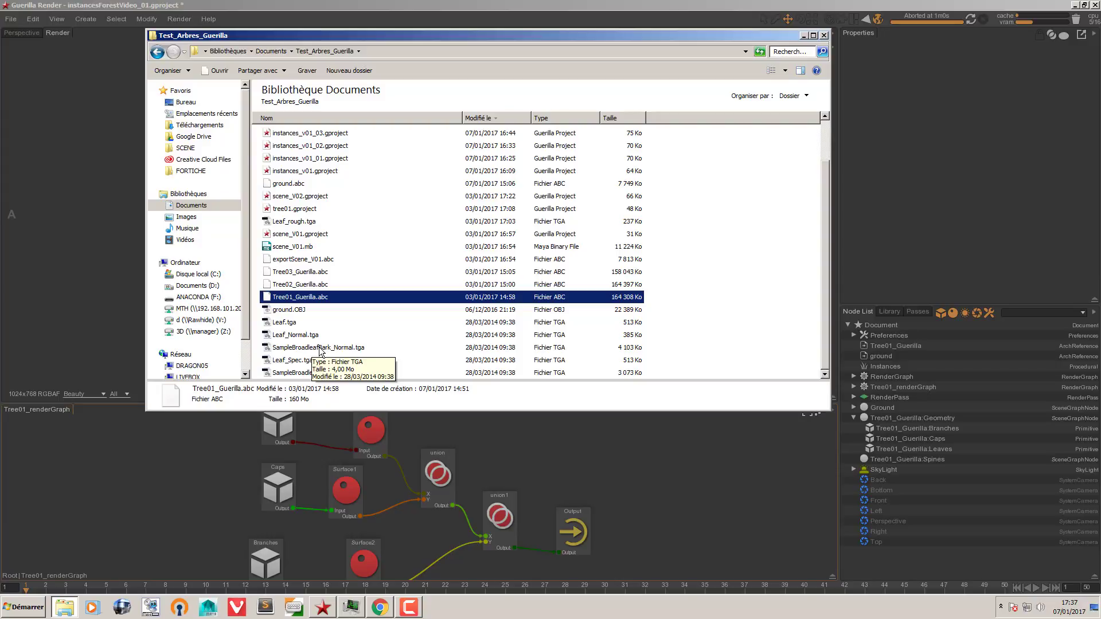
Step: Use Leaf.tga as the leaves' Surface shader diffuse colour texture
left_click(310, 425)
left_click(370, 417)
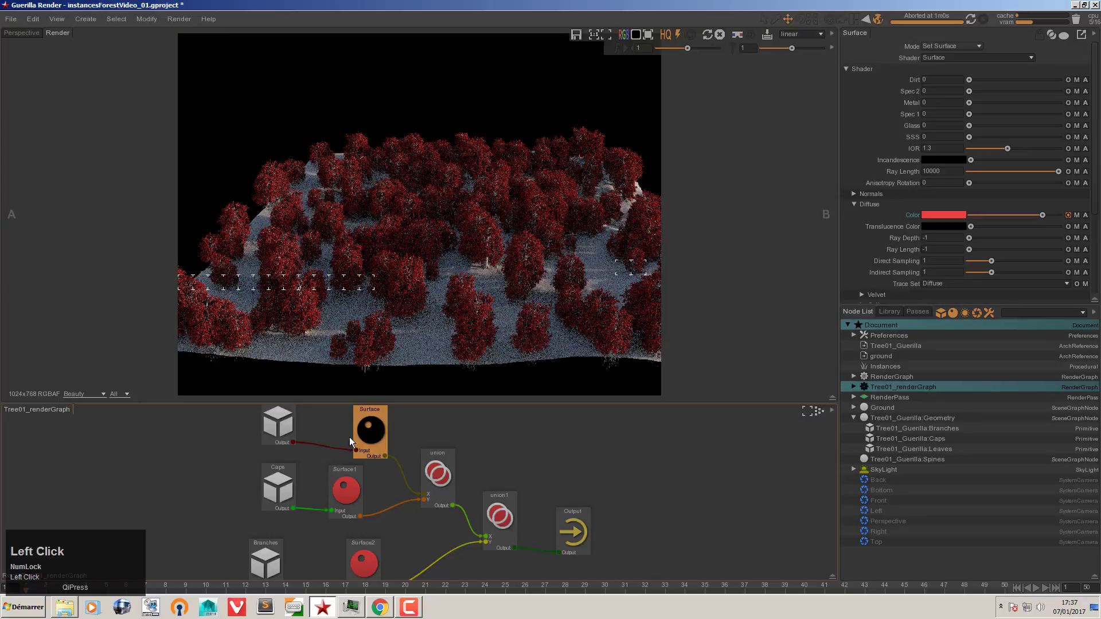
left_click(291, 432)
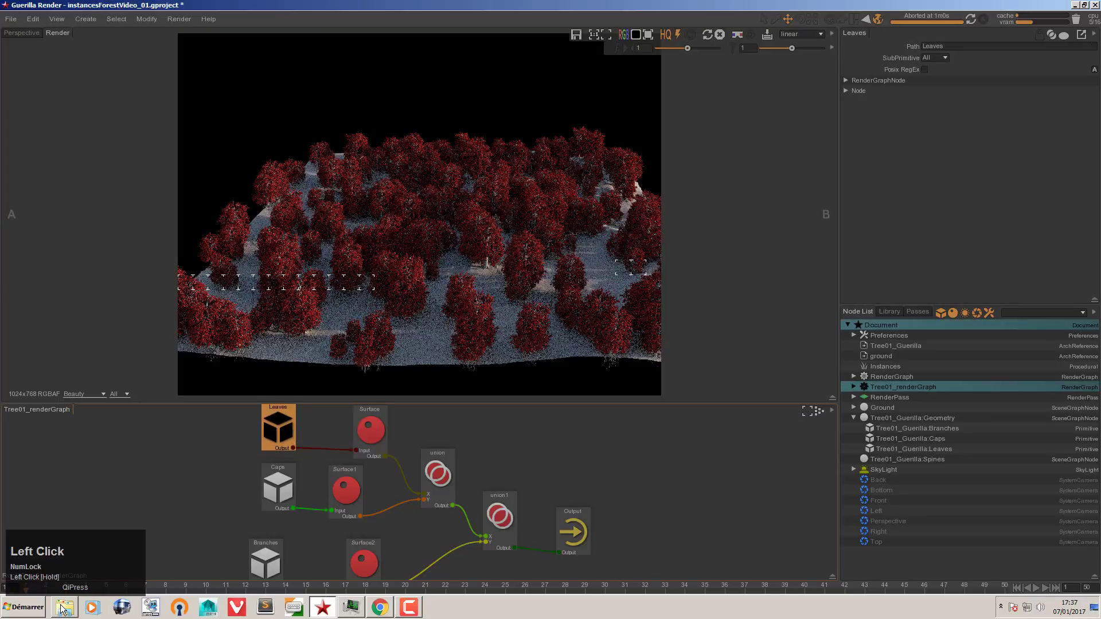
left_click(65, 608)
left_click(904, 152)
left_click(360, 426)
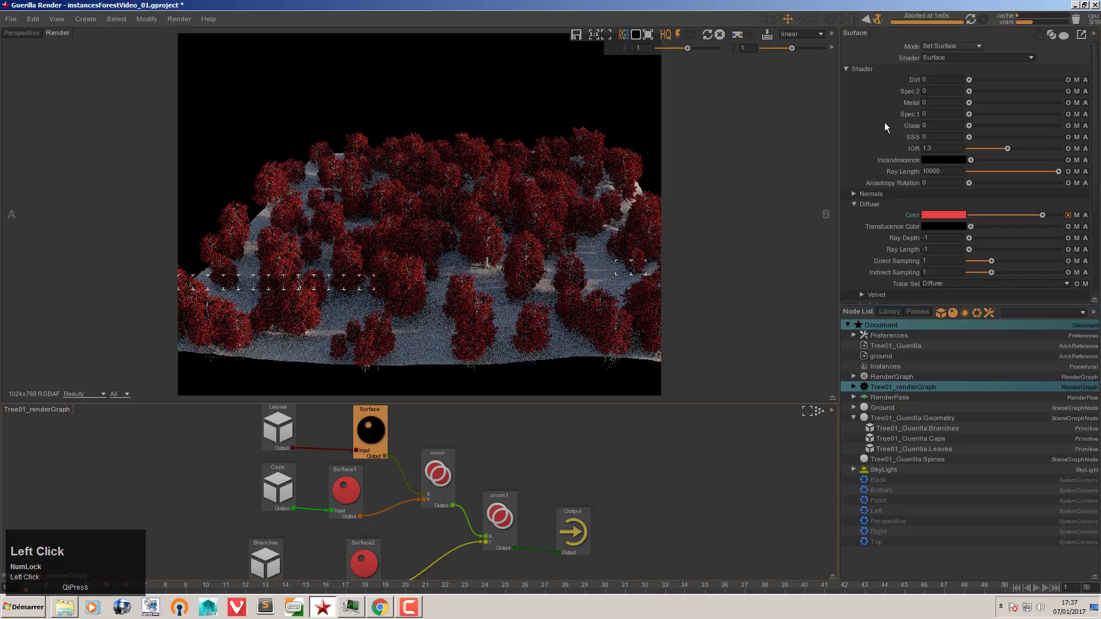
key("alt+Tab")
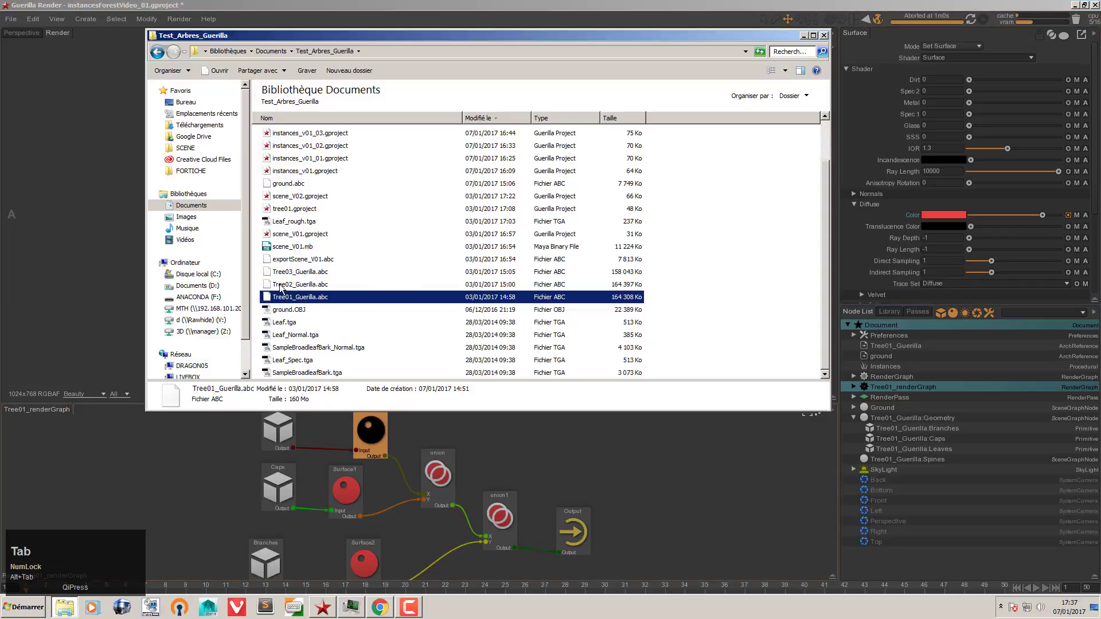
left_click_drag(270, 320, 941, 215)
Step: Set the leaf Surface's normal shader to NormalMap using Leaf_Normal.tga
left_click(867, 193)
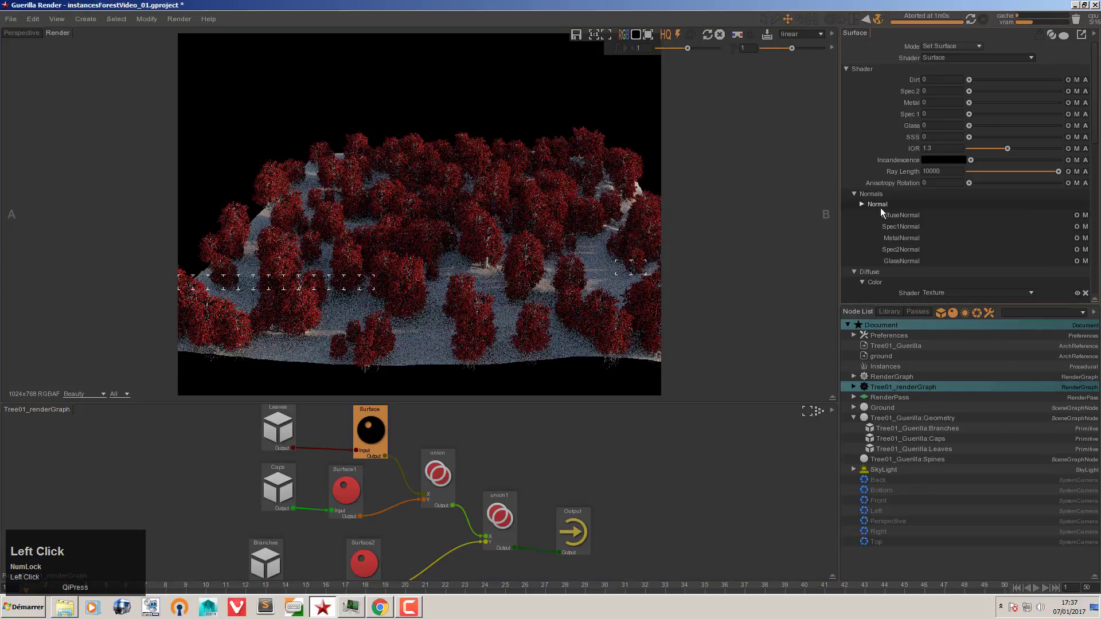
left_click(1032, 214)
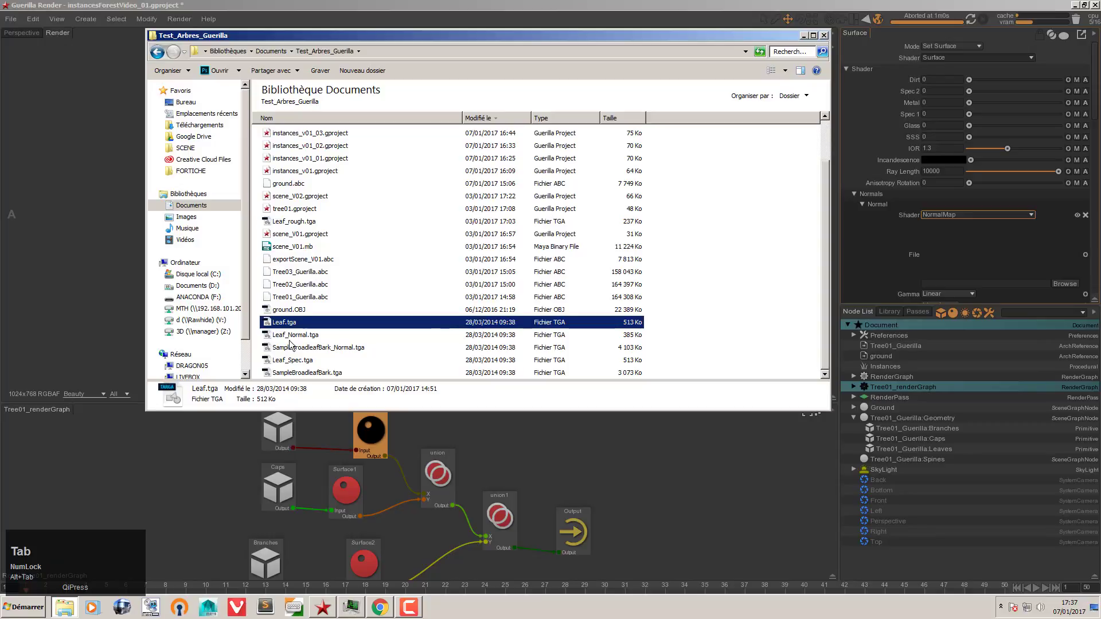
left_click_drag(295, 335, 945, 284)
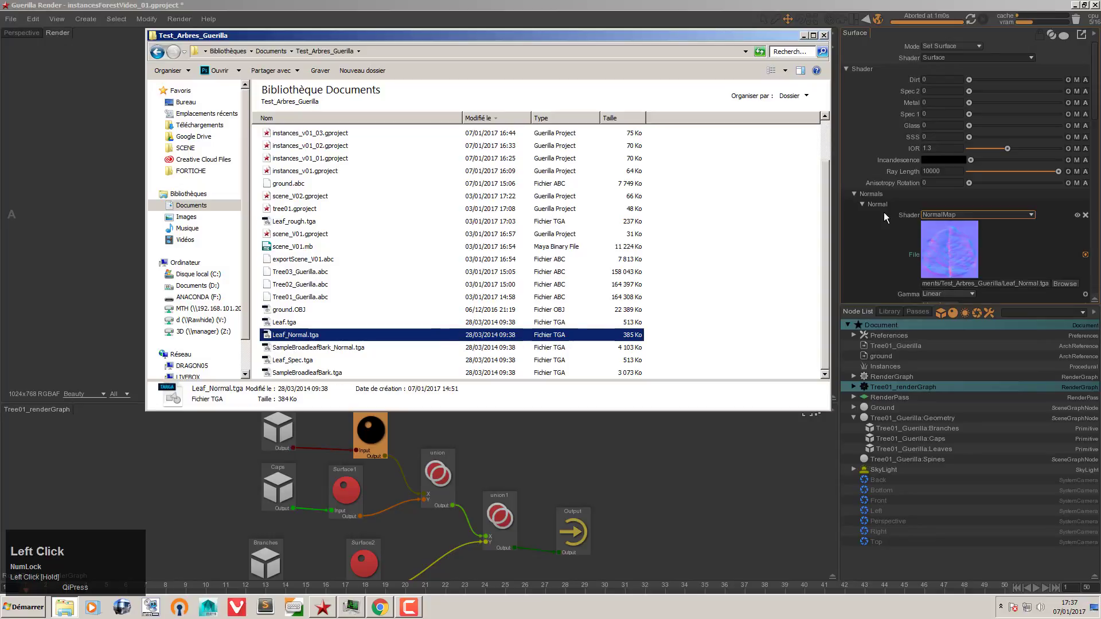
left_click(866, 194)
Step: Raise the leaf Surface's subsurface scattering (SSS) to 1
left_click(870, 207)
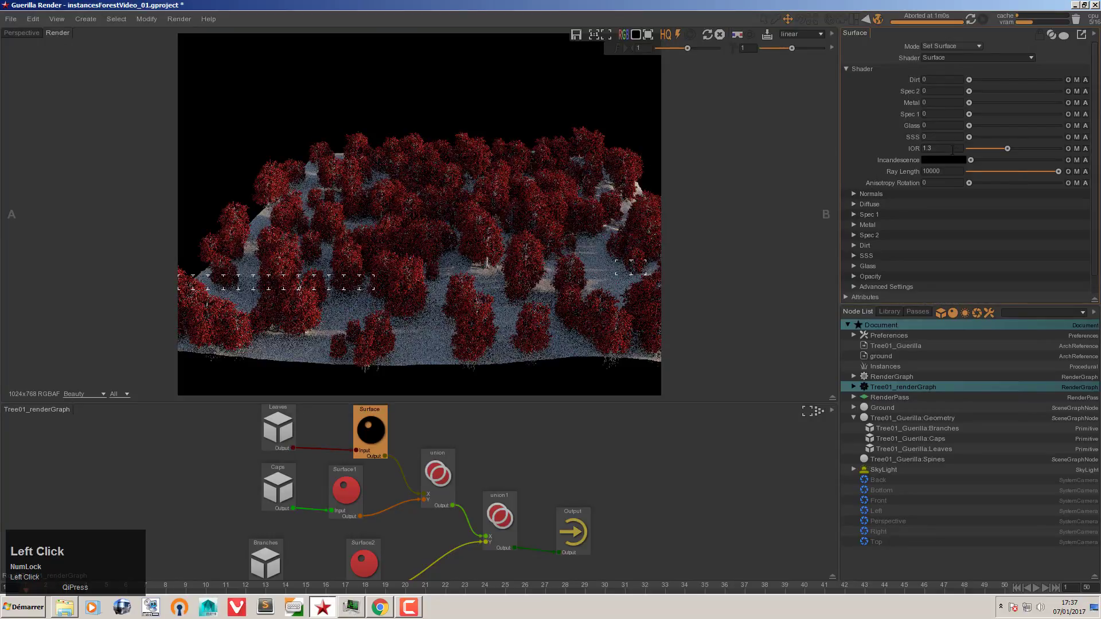
left_click_drag(969, 137, 1061, 138)
key("alt+Tab")
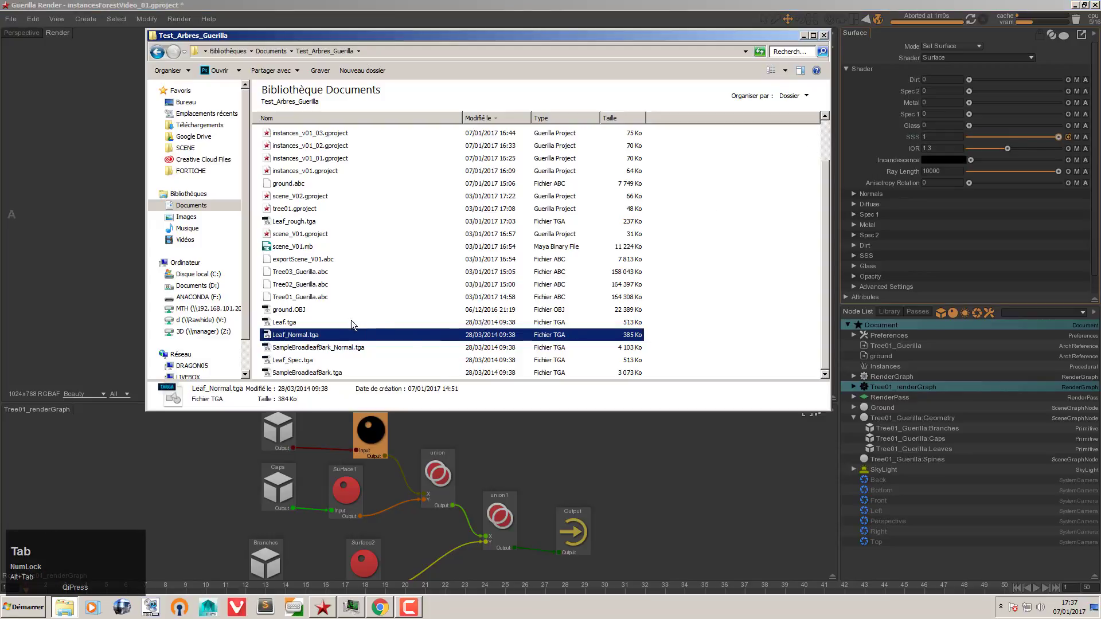
Step: Set the caps' Surface1 diffuse colour to a dark olive yellow (about R 0.059, G 0.056, B 0.004)
left_click(346, 490)
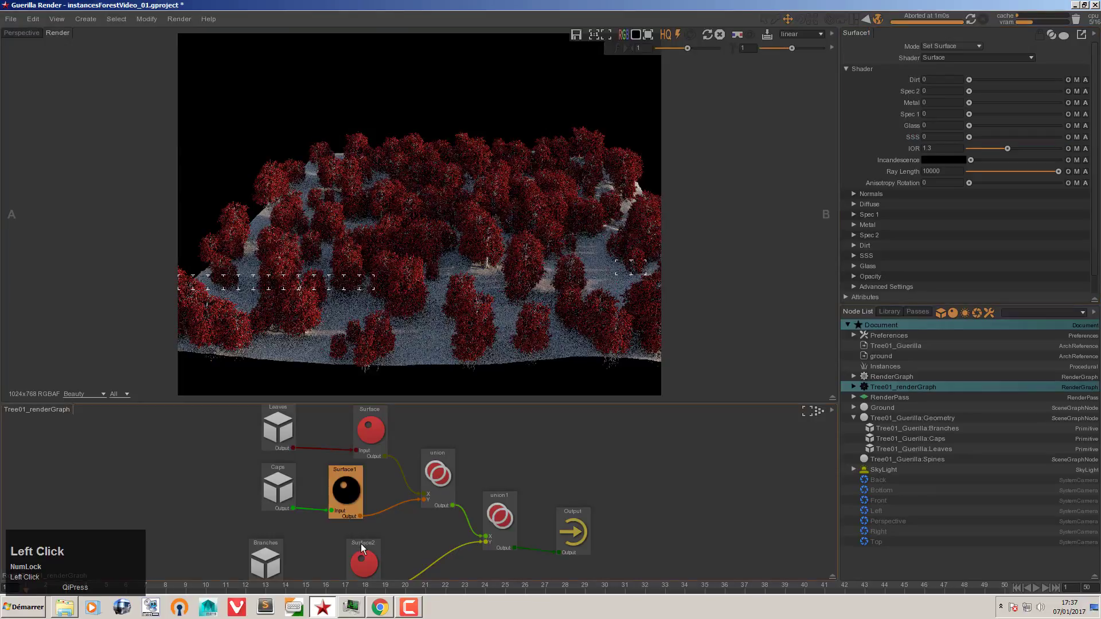
left_click(866, 204)
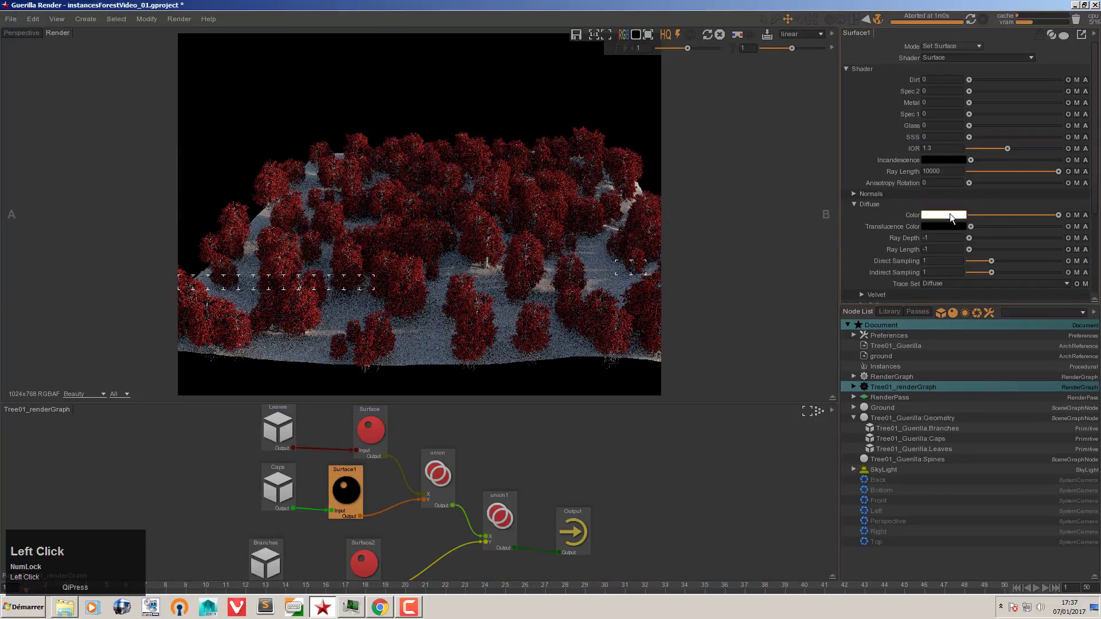
left_click(947, 215)
left_click_drag(988, 337, 989, 342)
left_click_drag(968, 326, 959, 311)
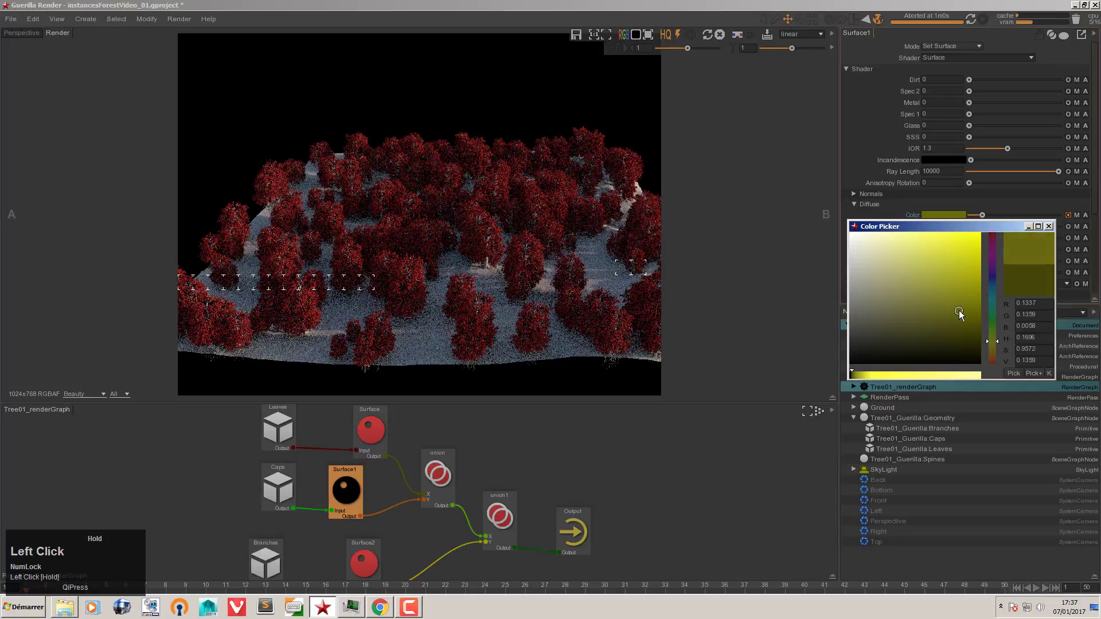
left_click(993, 344)
left_click_drag(994, 346, 961, 334)
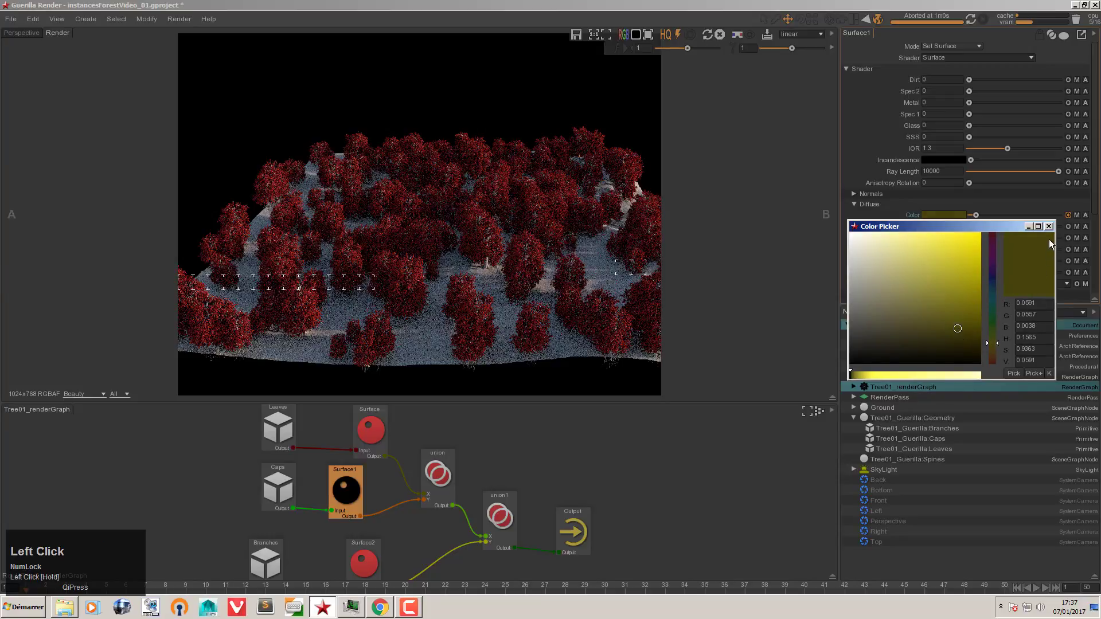
left_click(1049, 226)
left_click(364, 555)
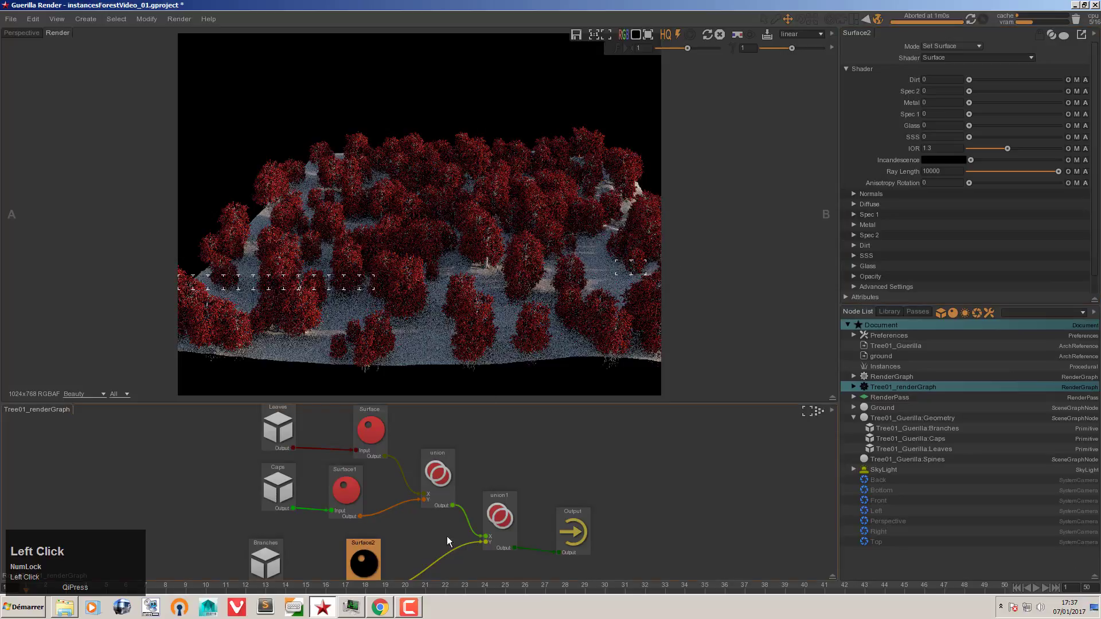
Step: Use SampleBroadleafBark.tga as Surface2's diffuse colour texture
left_click(866, 195)
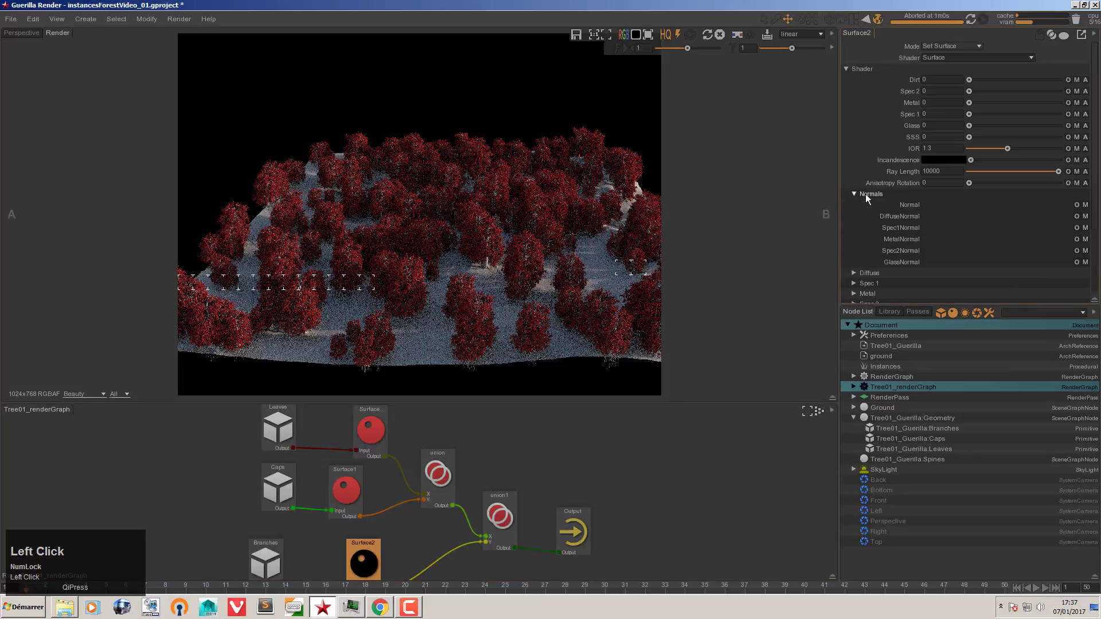
left_click(872, 274)
scroll(872, 231, "down", 1)
key("alt+Tab")
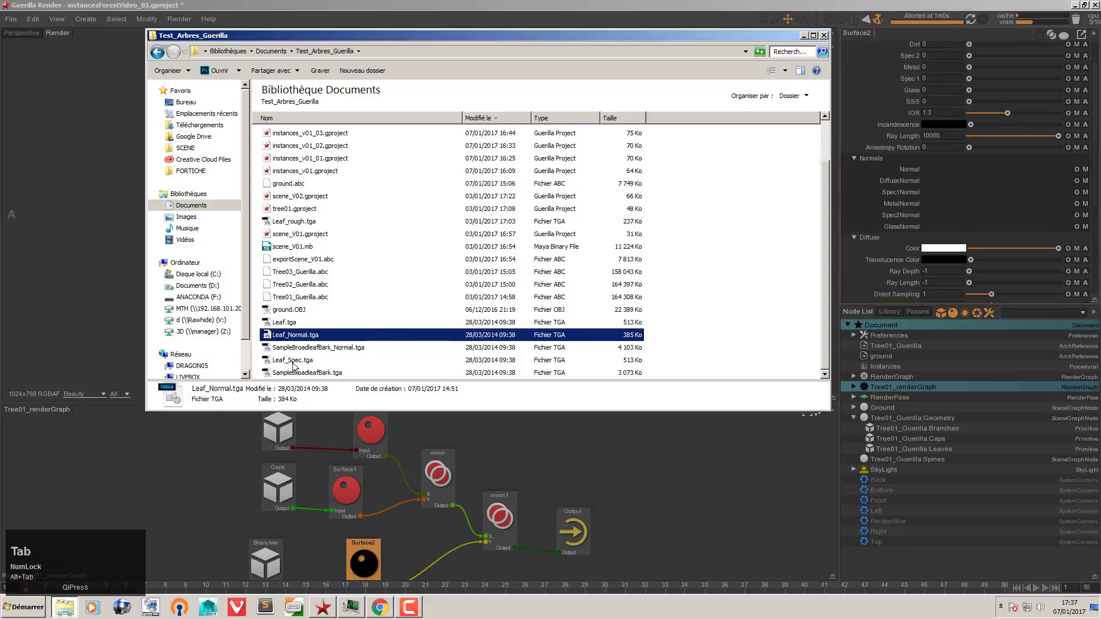
left_click_drag(294, 374, 959, 248)
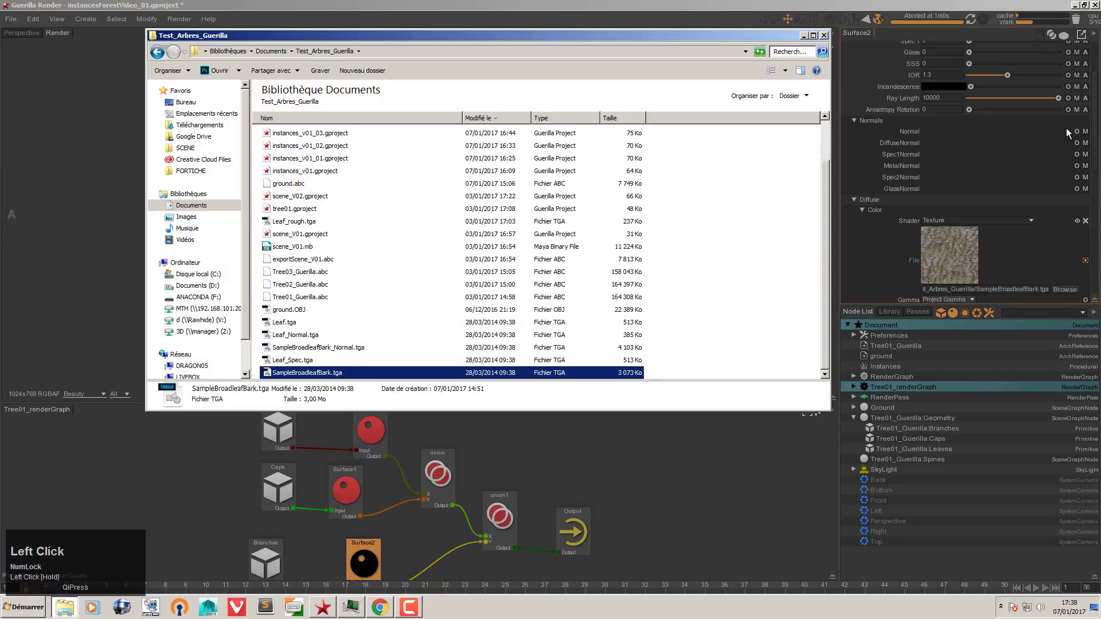
left_click(1084, 135)
Step: Set Surface2's normal shader to NormalMap loading SampleBroadleafBark_Normal.tga
left_click(900, 131)
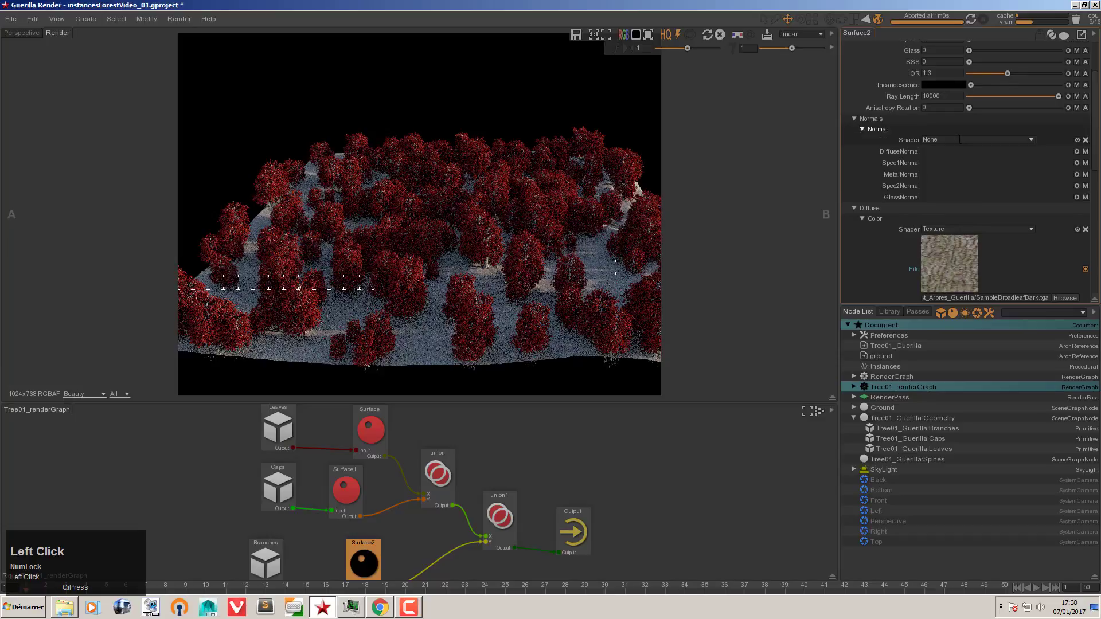
left_click(1033, 140)
left_click(989, 200)
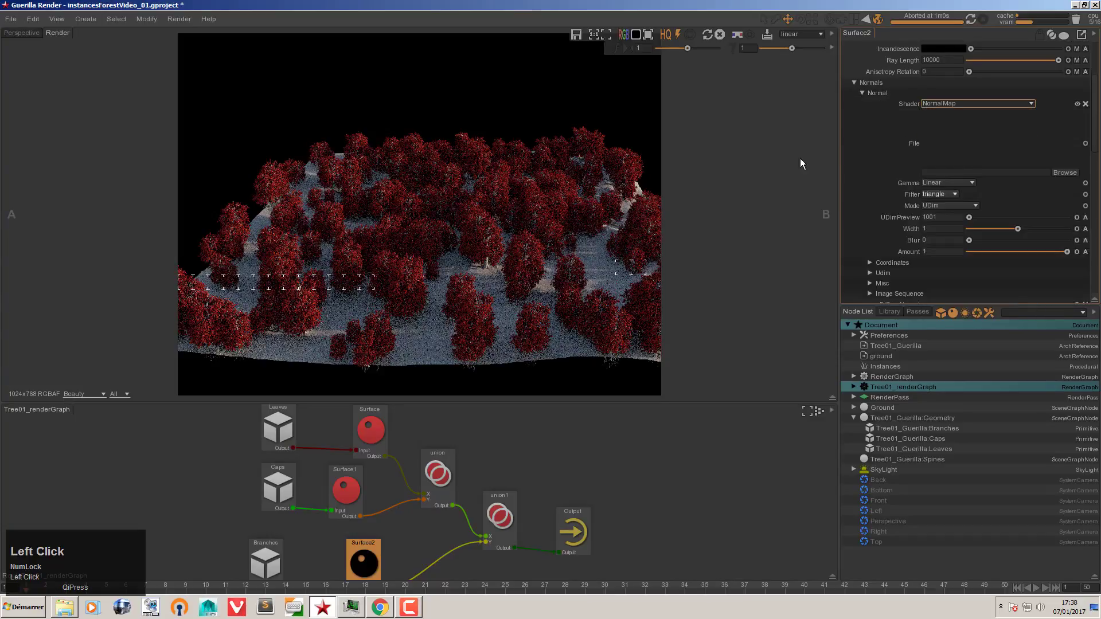
key("alt+Tab")
left_click(265, 349)
left_click_drag(265, 351, 1002, 173)
left_click(886, 139)
left_click(878, 93)
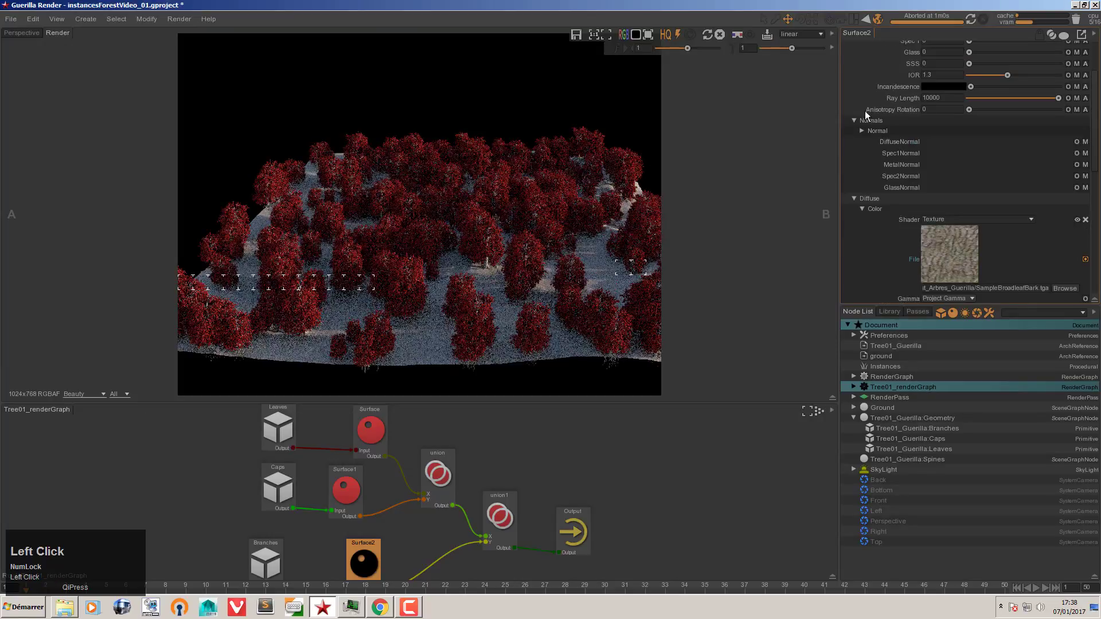
left_click(865, 122)
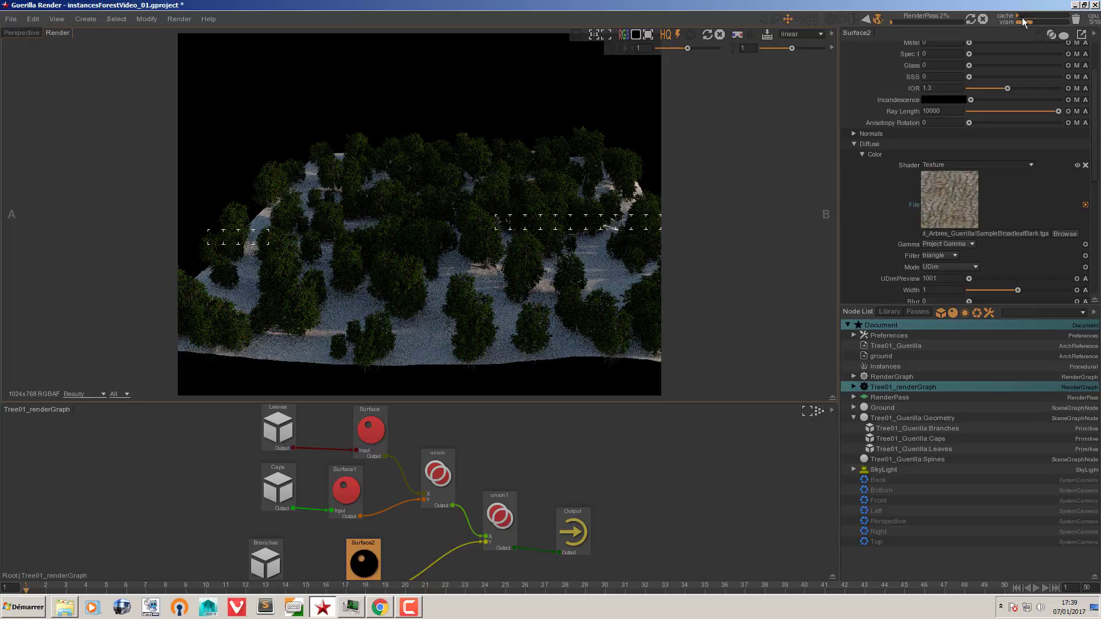
Step: Stop the render, set the SkyLight Elevation to 30, then stop the refreshed render
left_click(982, 20)
left_click(886, 471)
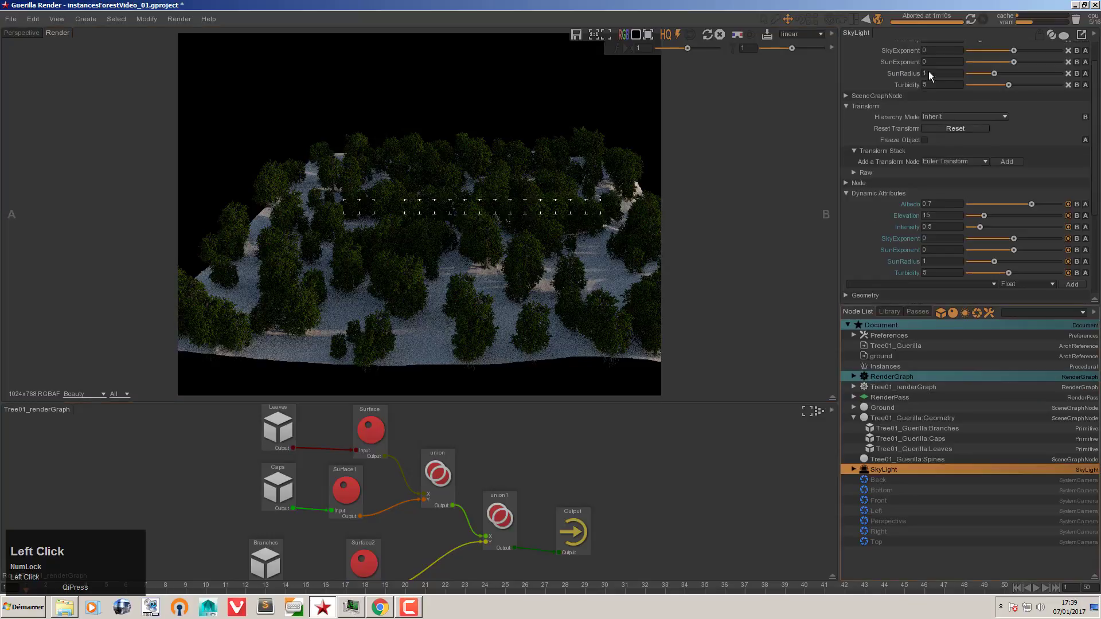
scroll(867, 81, "up", 1)
left_click(944, 59)
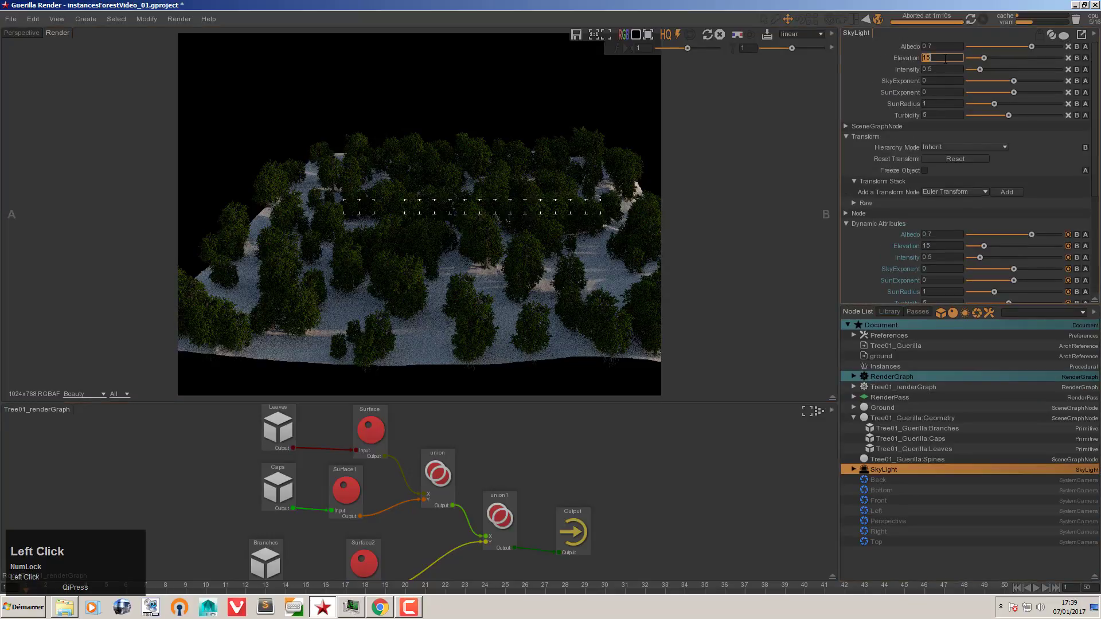
type("30")
key("Return")
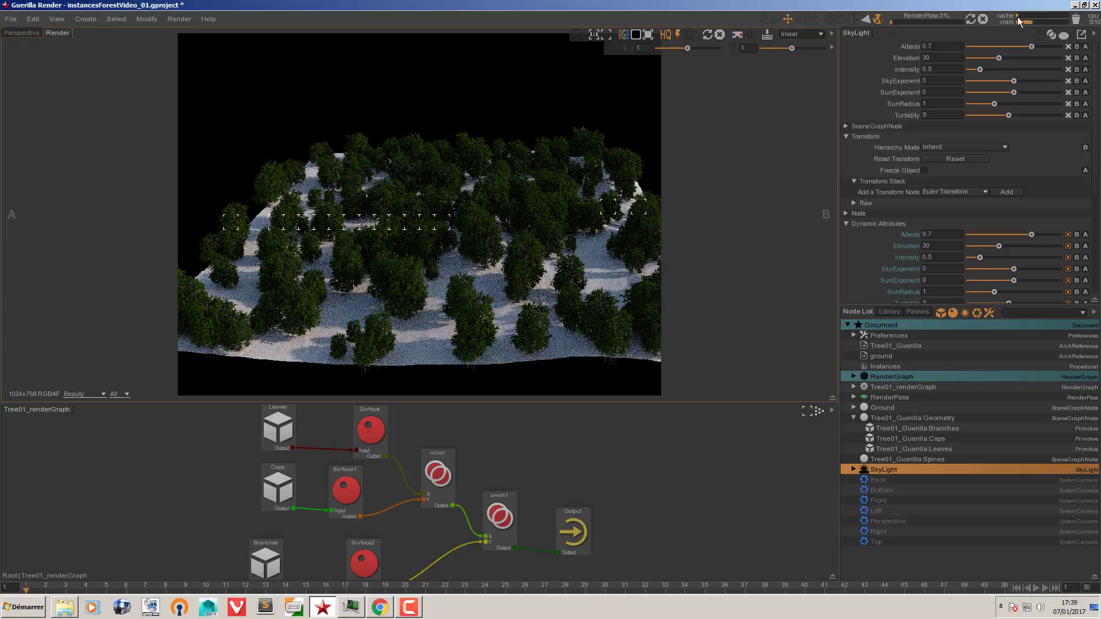
left_click(984, 19)
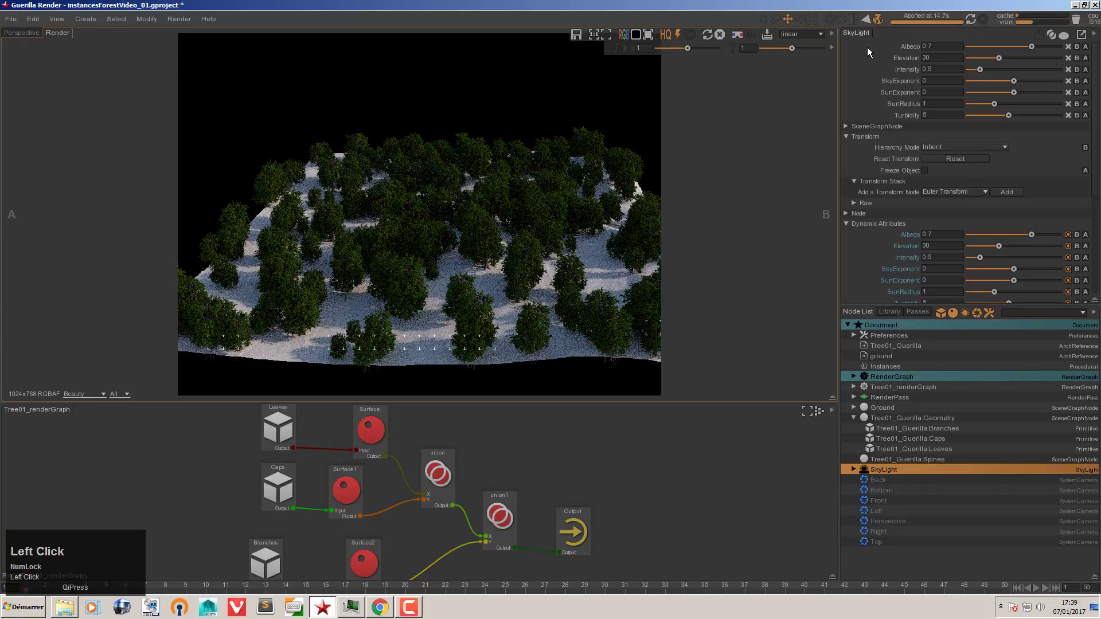